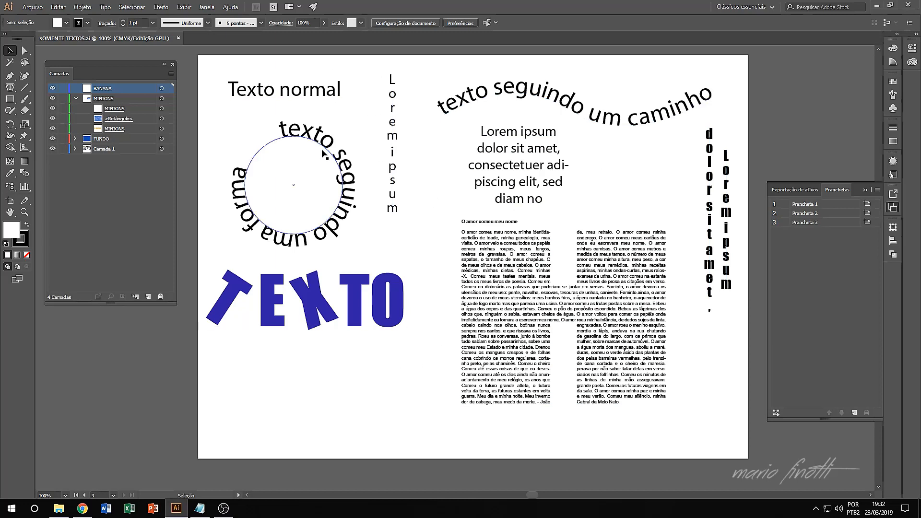
Examine the sample text objects on the first artboard: text inside a circle, on a path, with rotated letters and in columns
{"action": "left_click", "coordinate": [485, 165]}
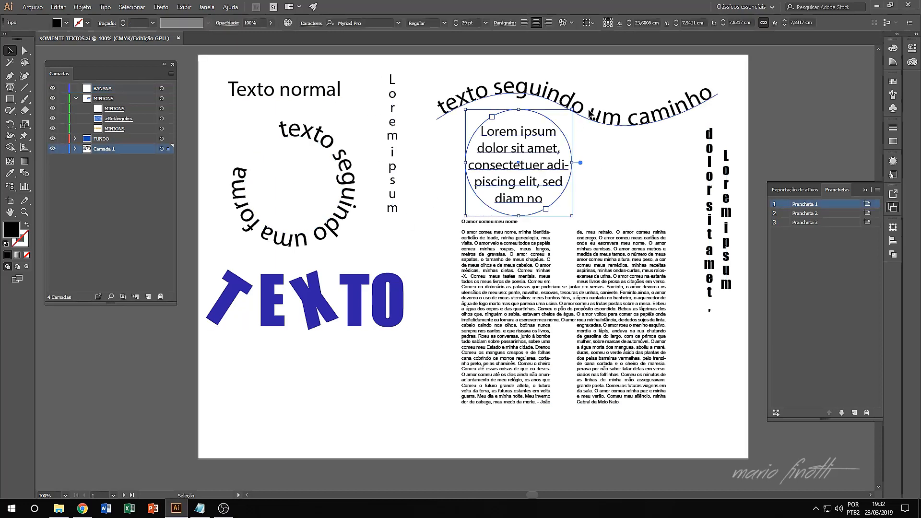
{"action": "left_click", "coordinate": [508, 101]}
{"action": "left_click", "coordinate": [347, 315]}
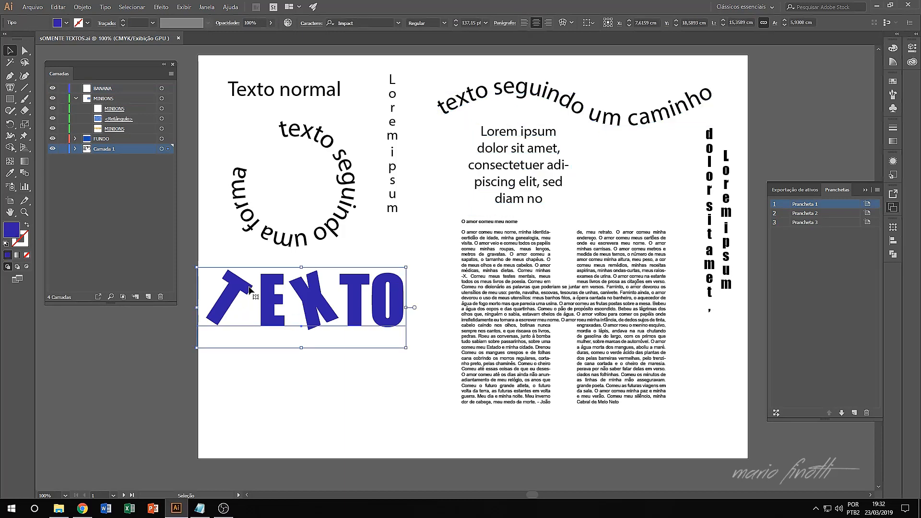
{"action": "left_click", "coordinate": [509, 269]}
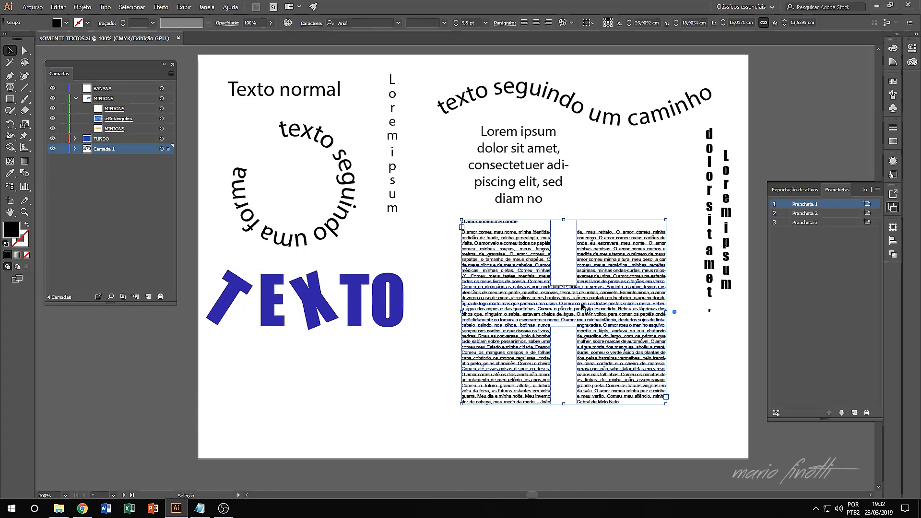
Draw a new artboard about 40.5 × 25.7 cm below the first one, aligned with its side edges
{"action": "left_click_drag", "start_coordinate": [511, 458], "coordinate": [454, 78]}
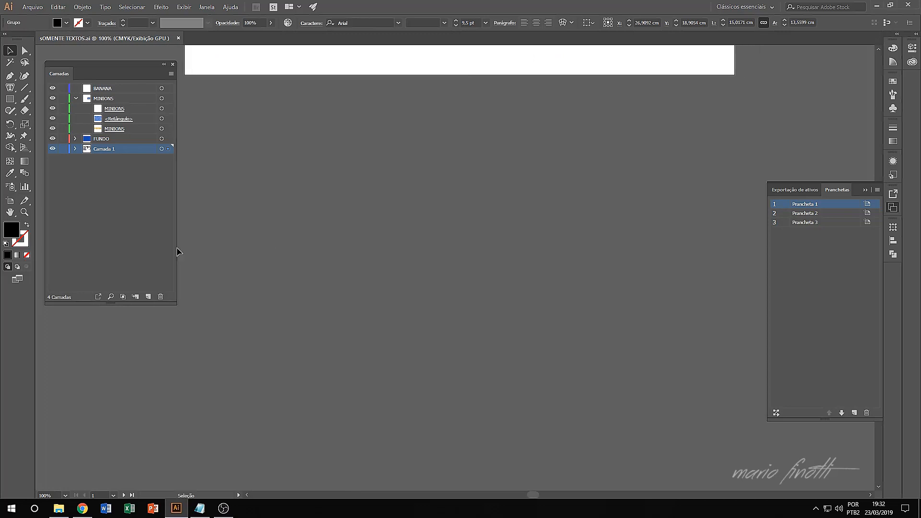
{"action": "left_click", "coordinate": [10, 200]}
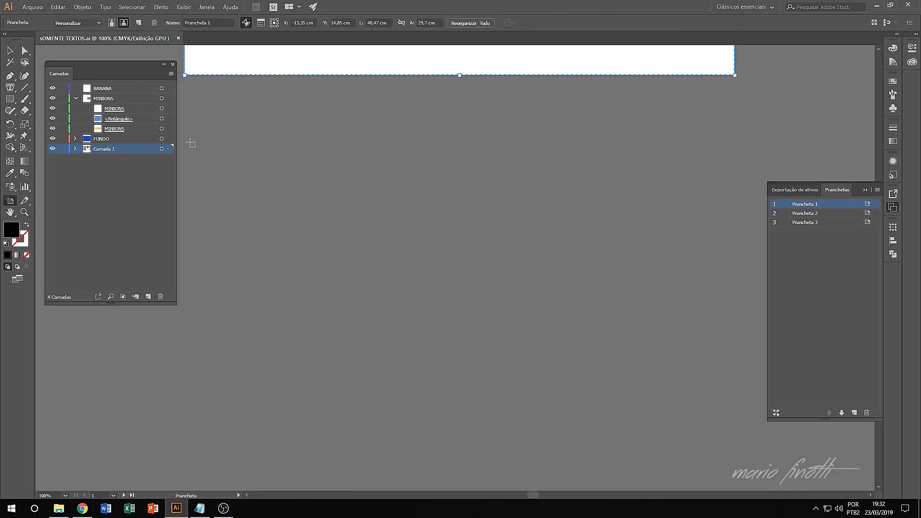
{"action": "left_click_drag", "start_coordinate": [185, 123], "coordinate": [735, 473]}
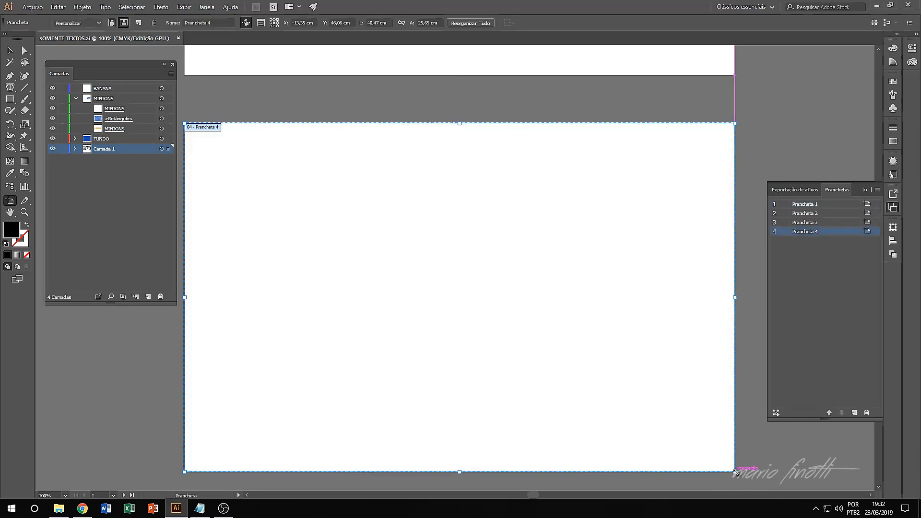
{"action": "left_click_drag", "start_coordinate": [11, 41], "coordinate": [3, 62]}
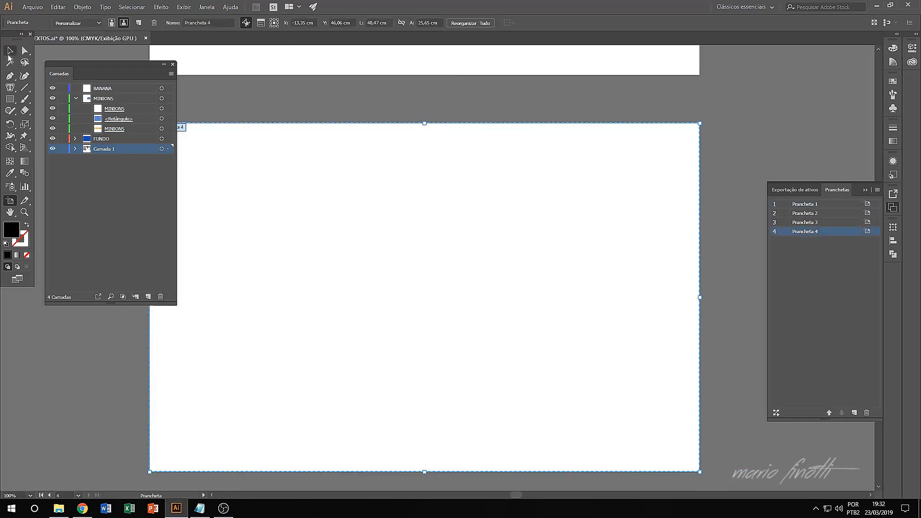
{"action": "left_click", "coordinate": [10, 50]}
{"action": "left_click_drag", "start_coordinate": [493, 290], "coordinate": [549, 248]}
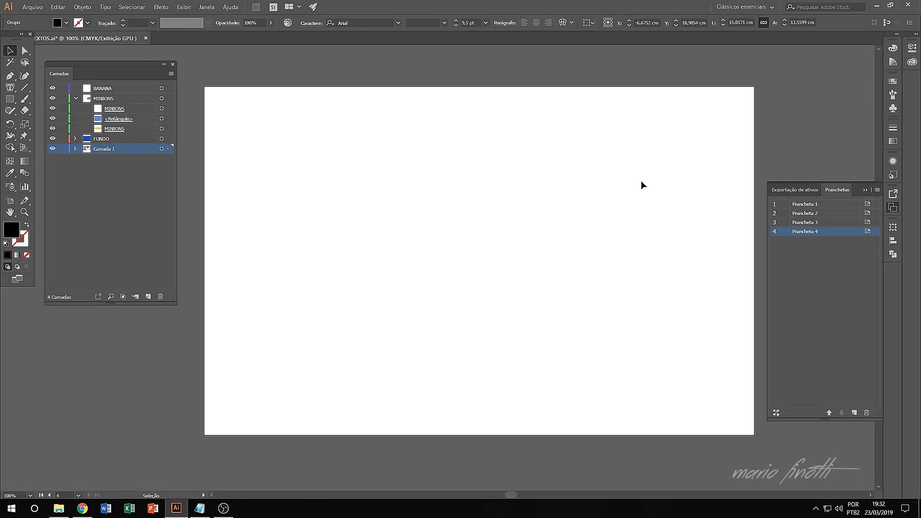
Add a point text line reading "ESSE TEXTO É SIMPLES" near the upper-left corner of the new artboard
{"action": "left_click", "coordinate": [9, 87]}
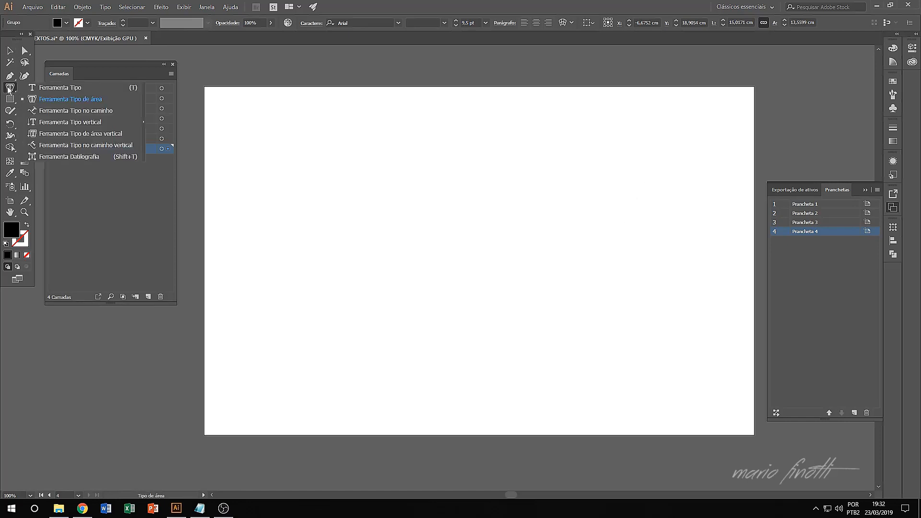
{"action": "left_click", "coordinate": [35, 89]}
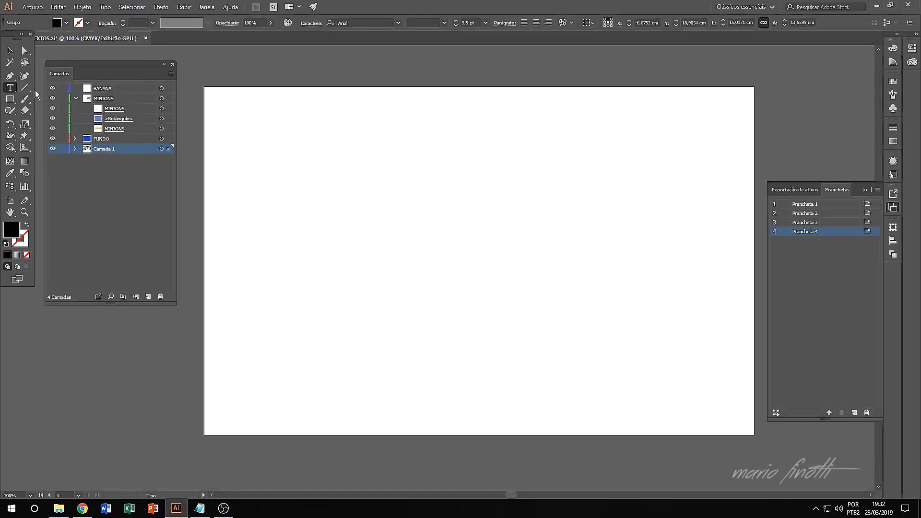
{"action": "left_click", "coordinate": [9, 88]}
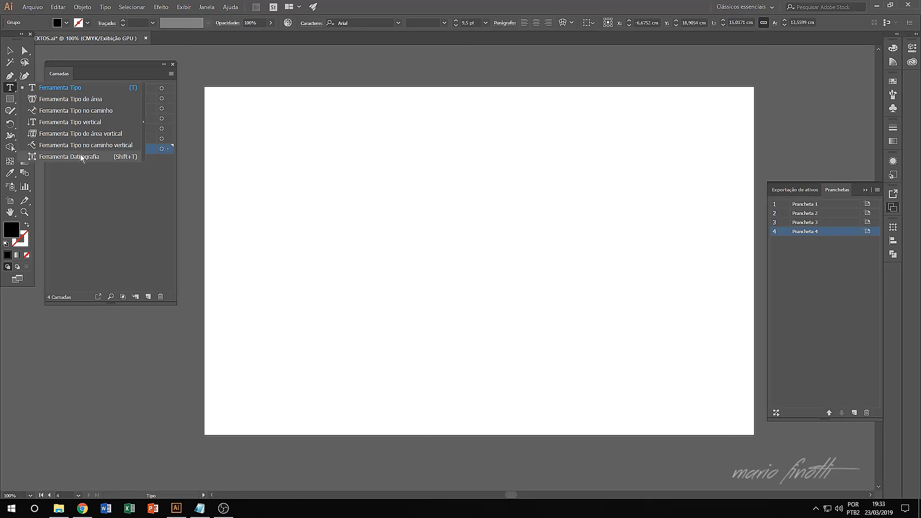
{"action": "left_click", "coordinate": [50, 87]}
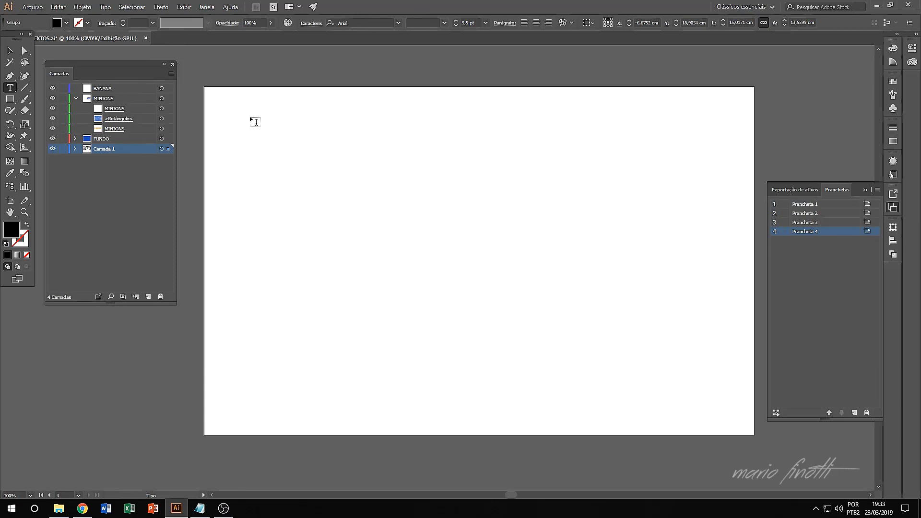
{"action": "left_click", "coordinate": [233, 115]}
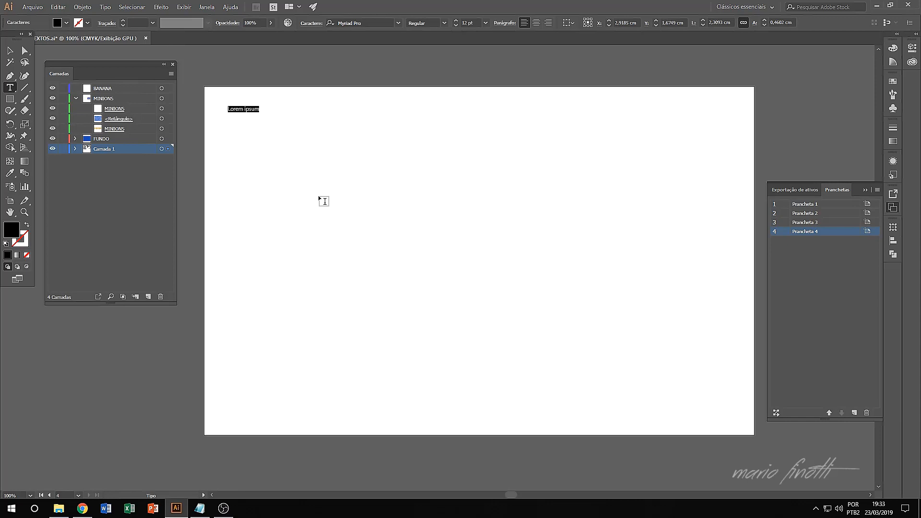
{"action": "type", "text": "ESSE TEXTO E SIMPLES"}
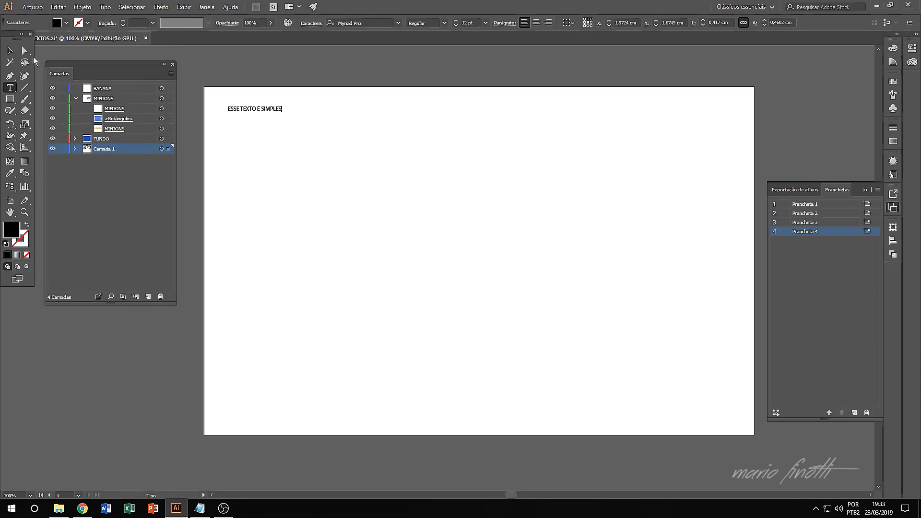
{"action": "key", "text": "Escape"}
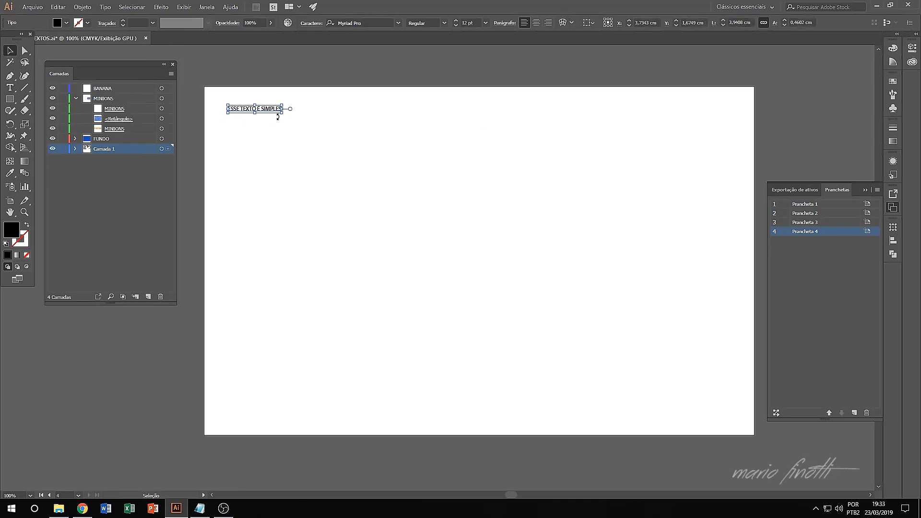
Try scaling the text line up to about 13.4 cm wide by its bounding box, and undo the scaling
{"action": "left_click_drag", "start_coordinate": [281, 113], "coordinate": [410, 171]}
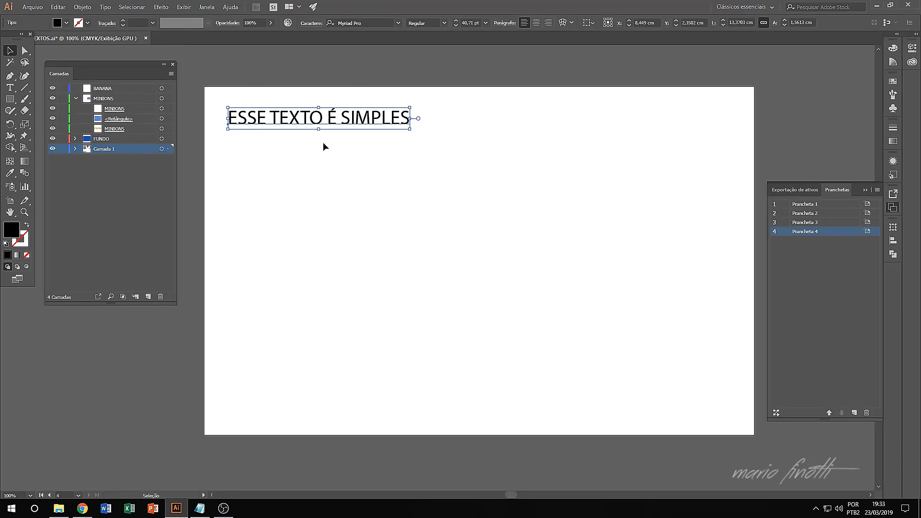
{"action": "key", "text": "ctrl+z"}
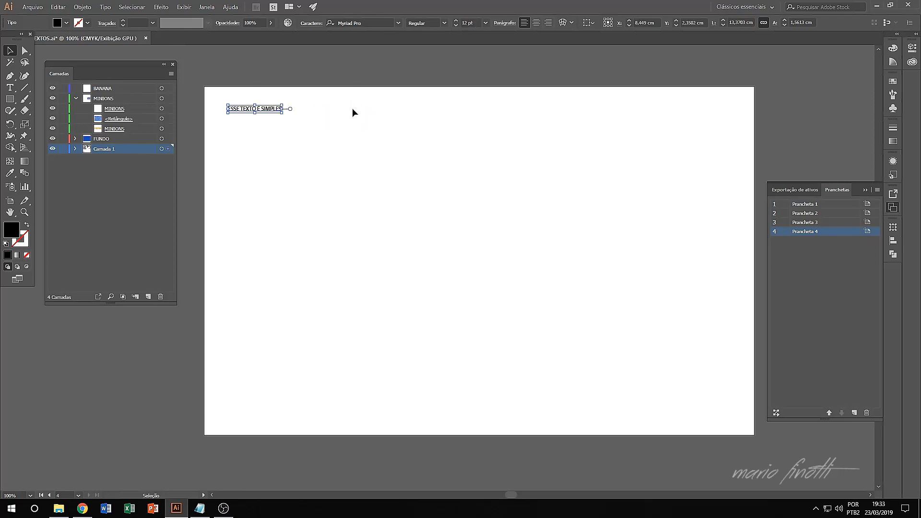
Set the font size of the whole "ESSE TEXTO É SIMPLES" line to 44 pt
{"action": "left_click", "coordinate": [9, 88]}
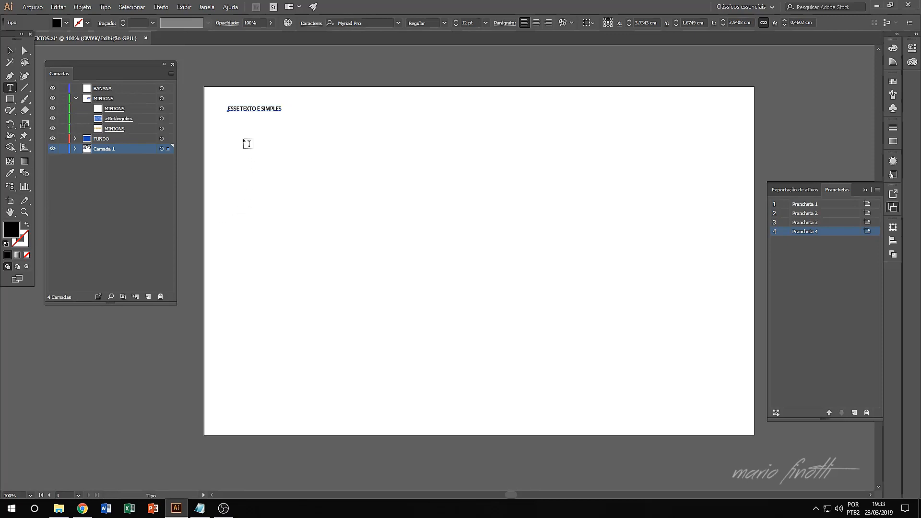
{"action": "left_click", "coordinate": [238, 107]}
{"action": "key", "text": "ctrl+a"}
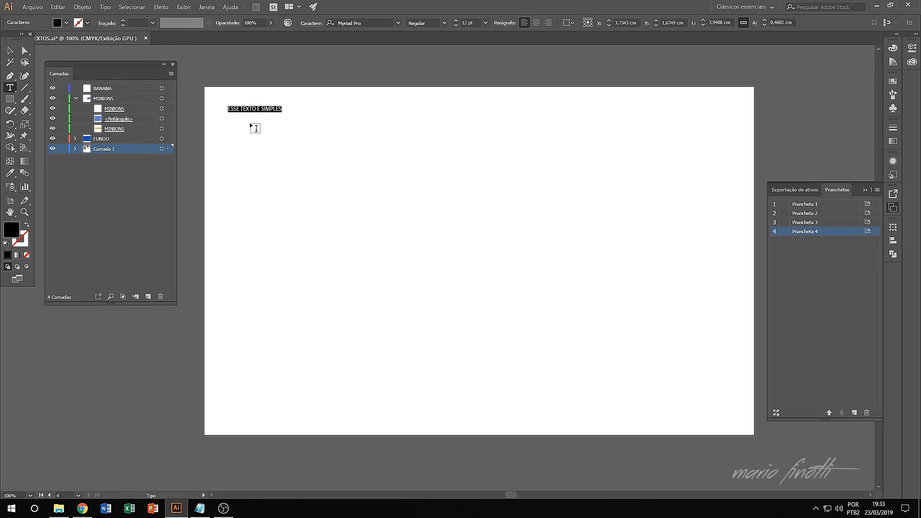
{"action": "left_click", "coordinate": [456, 21]}
{"action": "left_click", "coordinate": [456, 21]}
{"action": "left_click", "coordinate": [456, 20]}
{"action": "left_click", "coordinate": [455, 21]}
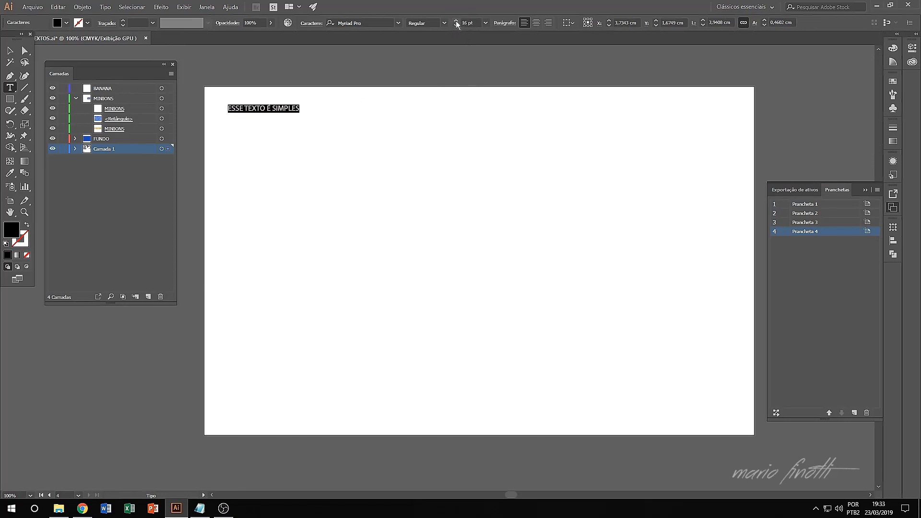
{"action": "left_click", "coordinate": [456, 21]}
{"action": "left_click", "coordinate": [455, 20]}
{"action": "left_click", "coordinate": [456, 21]}
{"action": "left_click_drag", "start_coordinate": [456, 22], "coordinate": [456, 22]}
{"action": "key", "text": "Escape"}
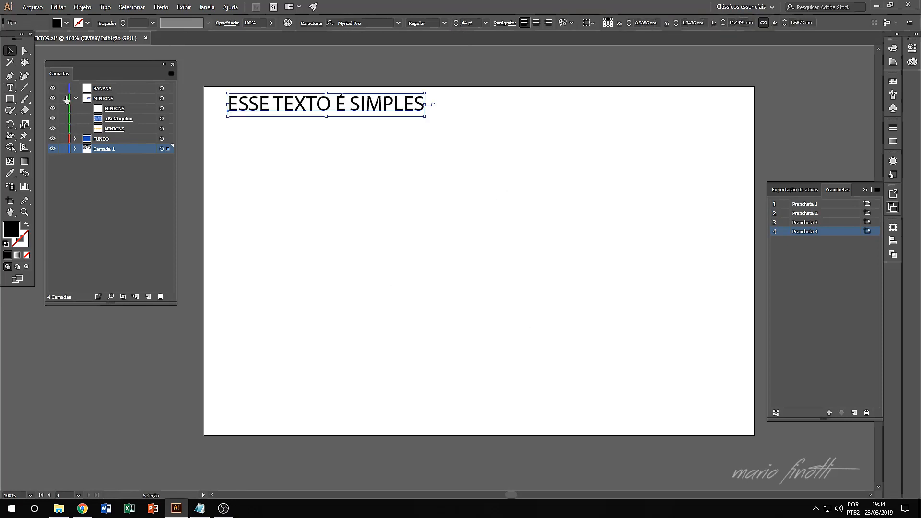
Move the "ESSE TEXTO É SIMPLES" line slightly down and to the left on the artboard
{"action": "left_click", "coordinate": [338, 142]}
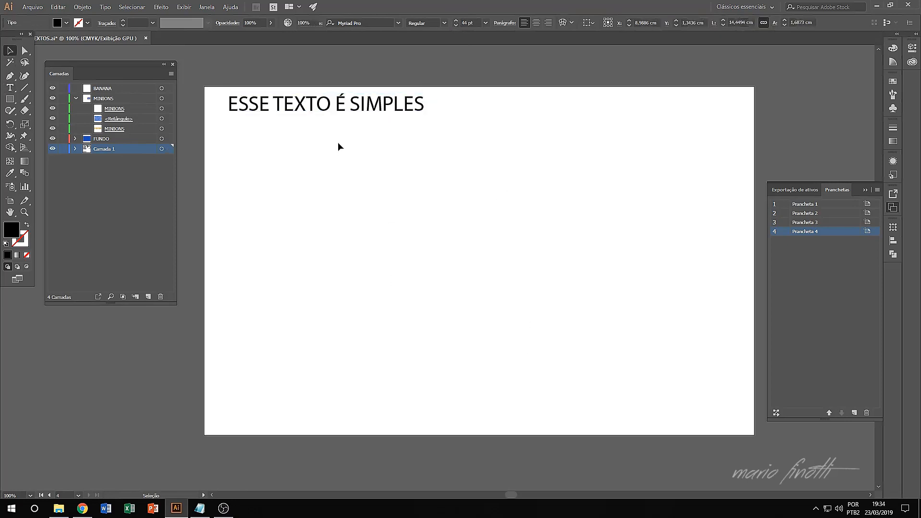
{"action": "left_click", "coordinate": [325, 109]}
{"action": "mouse_move", "coordinate": [324, 107]}
{"action": "left_mouse_down"}
{"action": "mouse_move", "coordinate": [302, 105]}
{"action": "mouse_move", "coordinate": [316, 112]}
{"action": "left_mouse_up"}
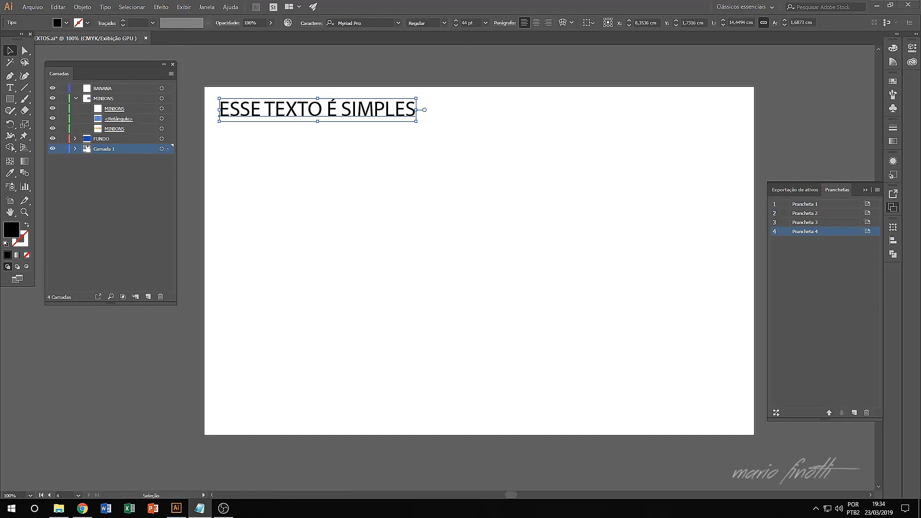
Create an area text frame about 18.6 × 12.5 cm to the right of the text line and paste the "Romance XXI ou das ideias" text
{"action": "key", "text": "alt+Tab"}
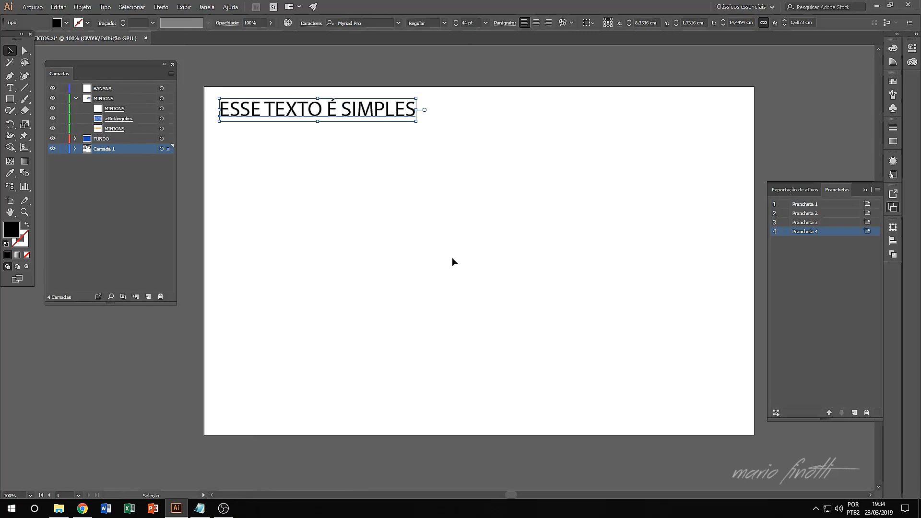
{"action": "left_click", "coordinate": [385, 157]}
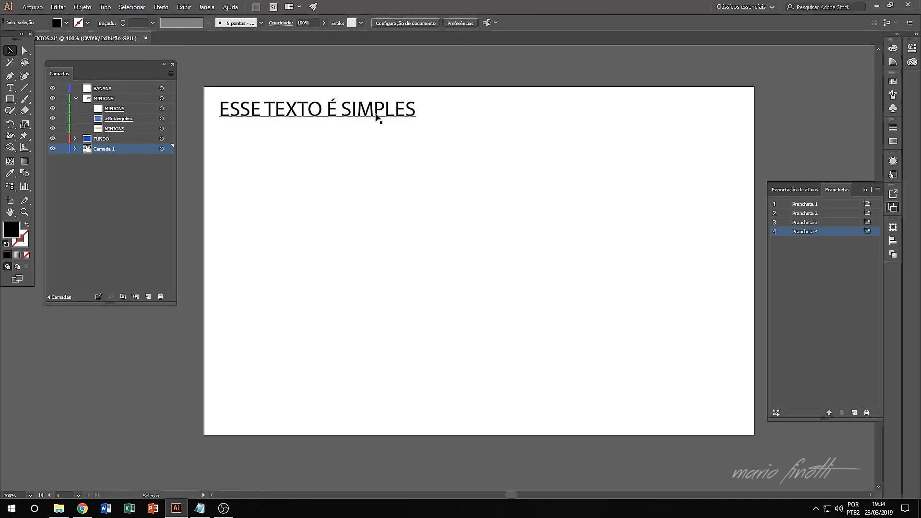
{"action": "left_click", "coordinate": [283, 117]}
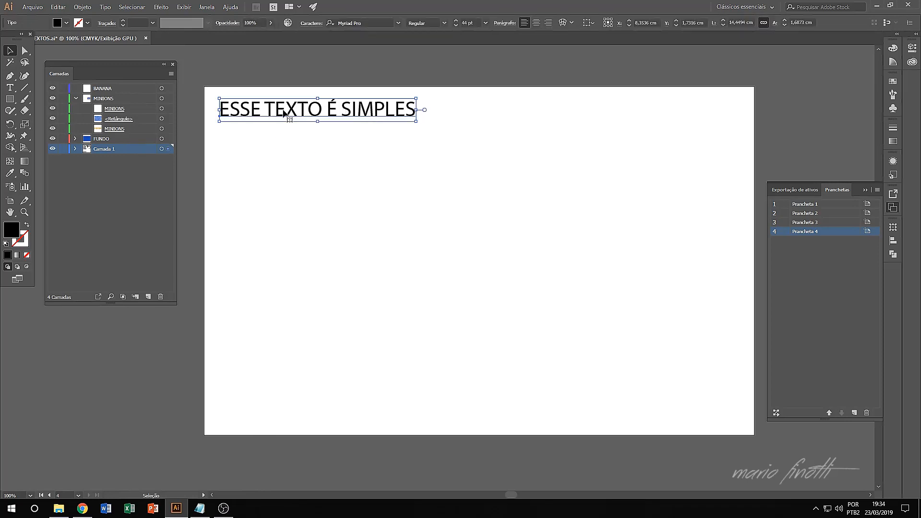
{"action": "left_click", "coordinate": [10, 88]}
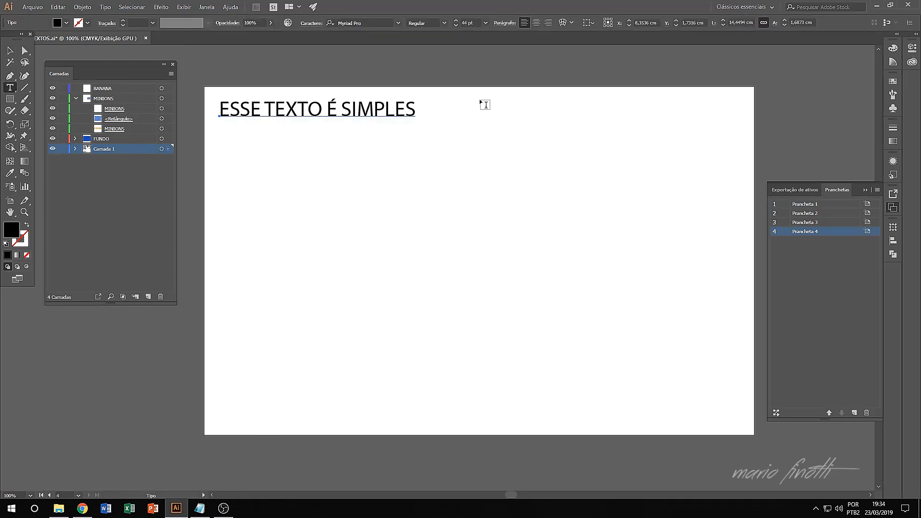
{"action": "left_click_drag", "start_coordinate": [480, 101], "coordinate": [734, 271]}
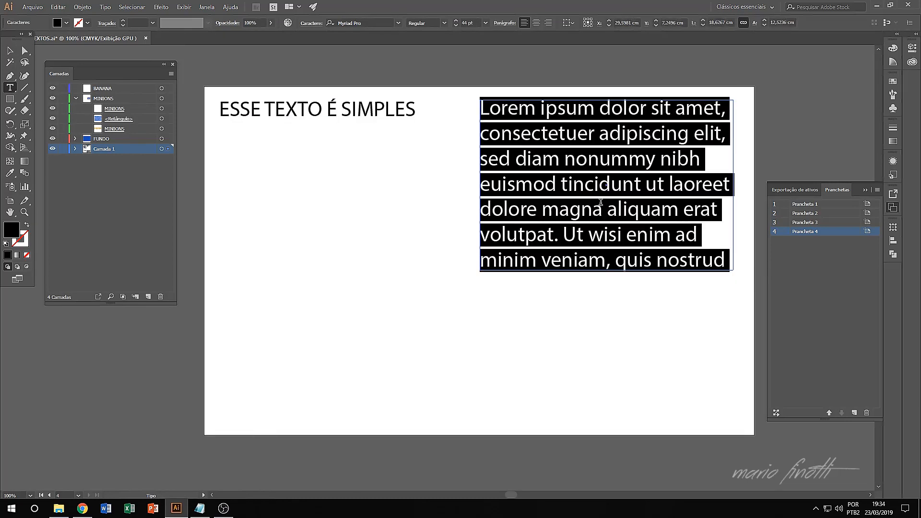
{"action": "key", "text": "ctrl+v"}
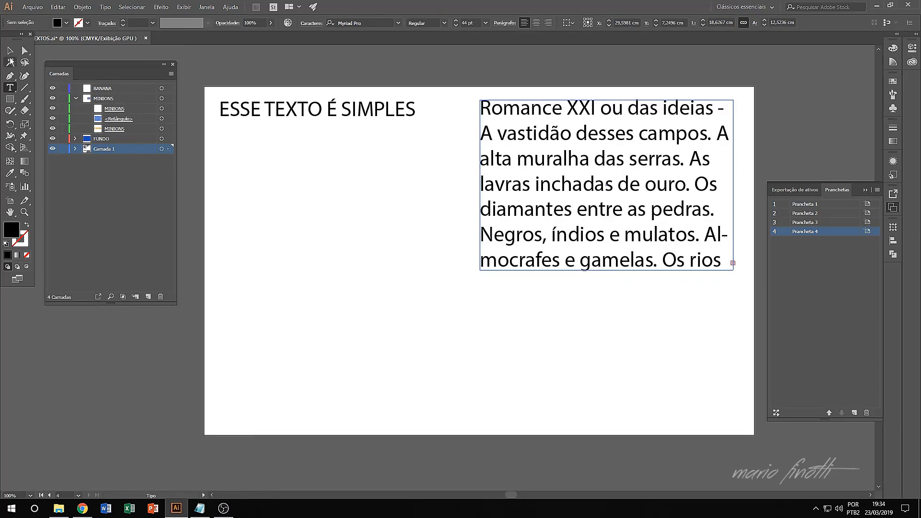
{"action": "key", "text": "Escape"}
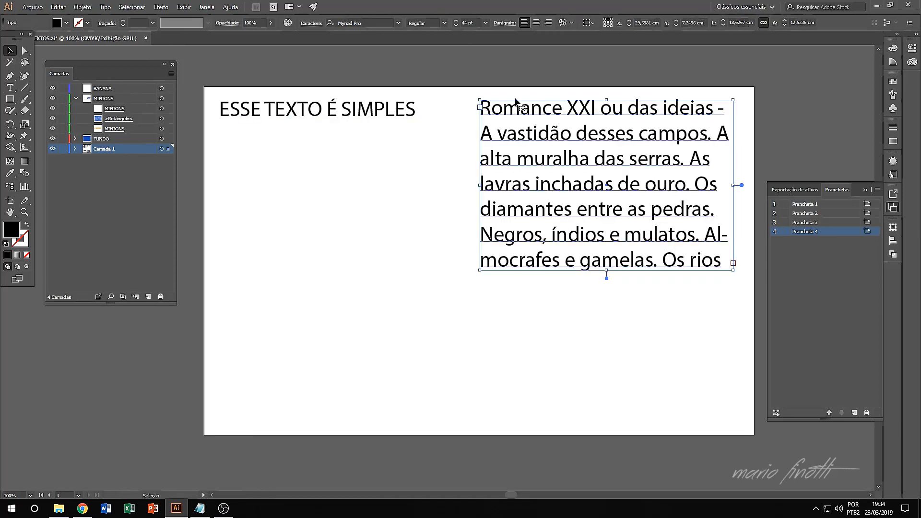
Reduce the font size of the pasted area text to 10 pt
{"action": "left_click", "coordinate": [455, 26]}
{"action": "left_click", "coordinate": [456, 25]}
{"action": "left_click", "coordinate": [455, 25]}
{"action": "left_click", "coordinate": [455, 25]}
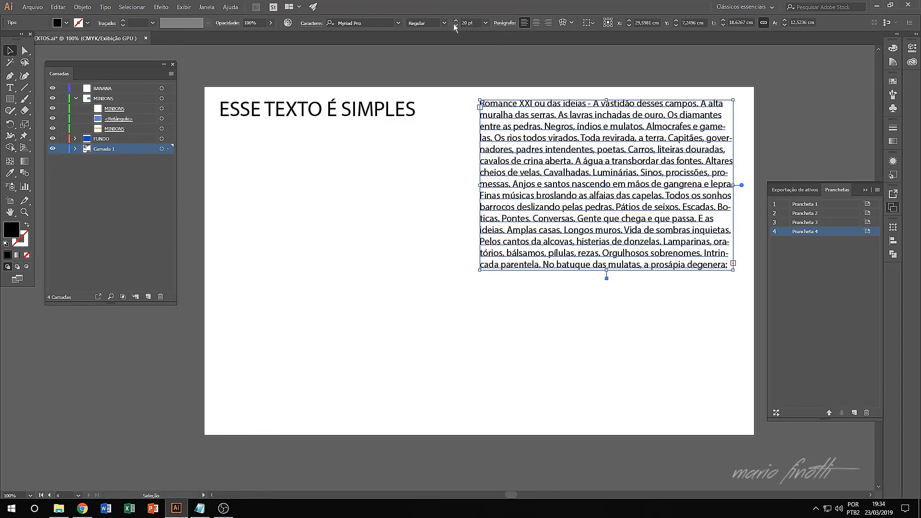
{"action": "left_click", "coordinate": [456, 25]}
{"action": "left_click", "coordinate": [455, 25]}
{"action": "left_click", "coordinate": [456, 26]}
{"action": "left_click", "coordinate": [455, 25]}
{"action": "left_click", "coordinate": [456, 26]}
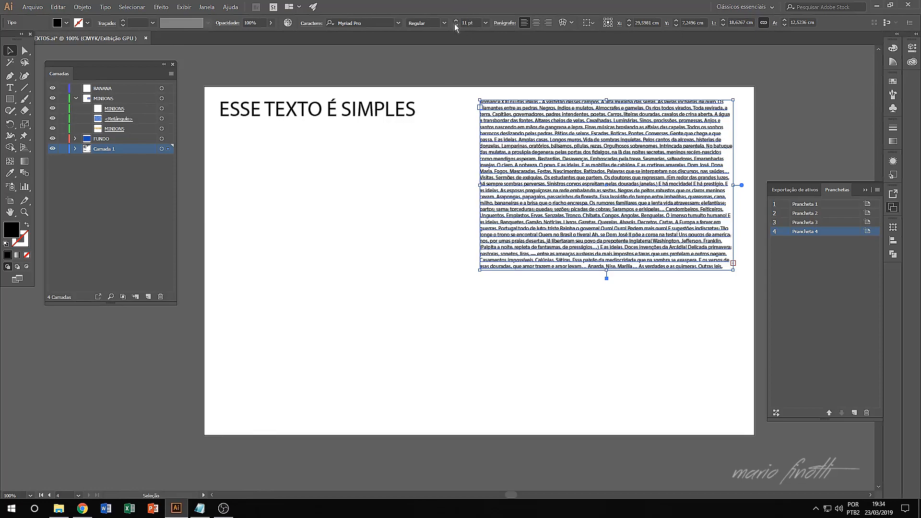
{"action": "left_click", "coordinate": [455, 25]}
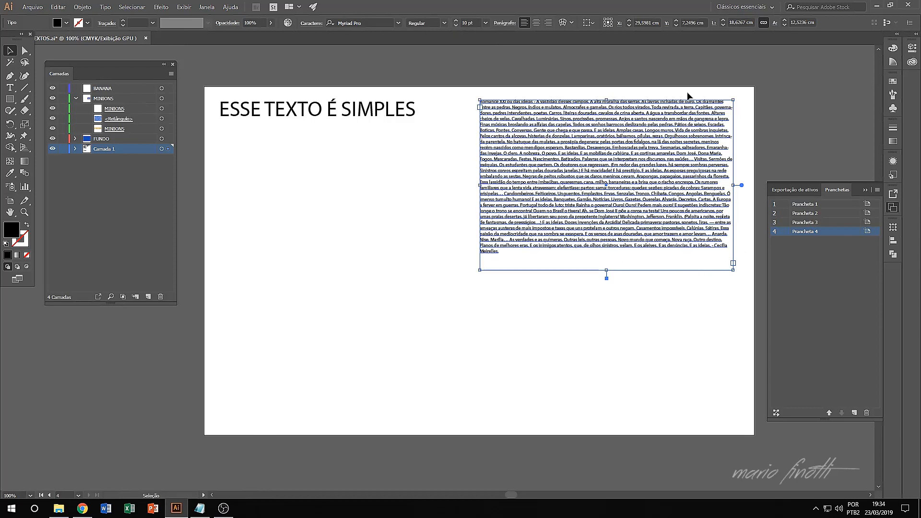
Try centre alignment on the pasted area text, and set its paragraph alignment to right
{"action": "left_click", "coordinate": [534, 24]}
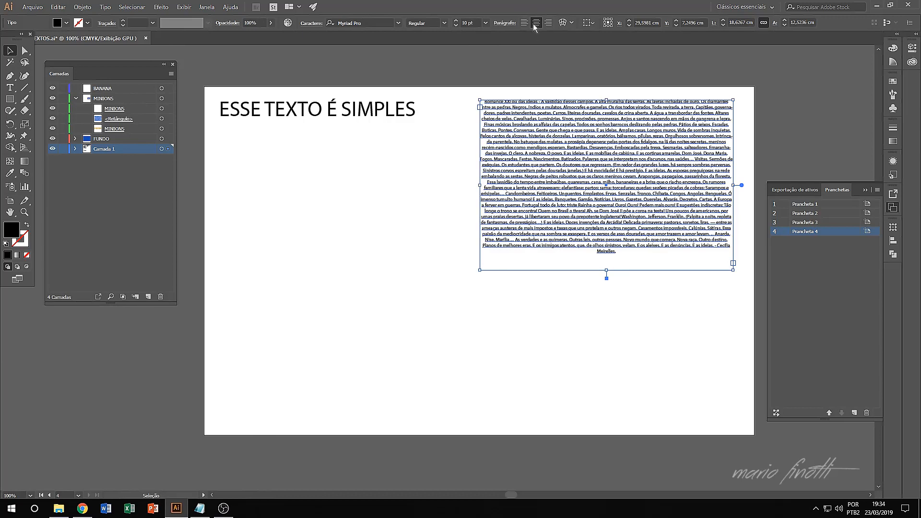
{"action": "left_click", "coordinate": [549, 23]}
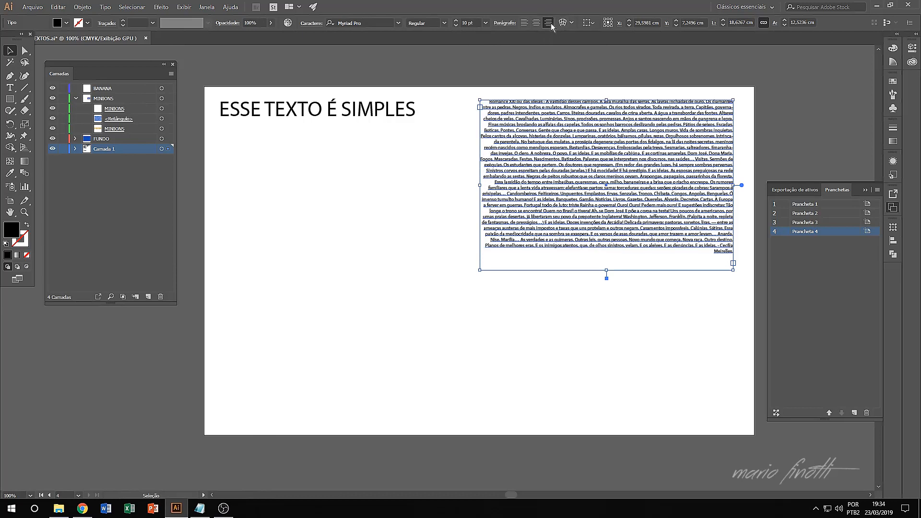
Try left alignment and the various justification options on the area text, and justify it with the last line aligned left
{"action": "left_click", "coordinate": [525, 22]}
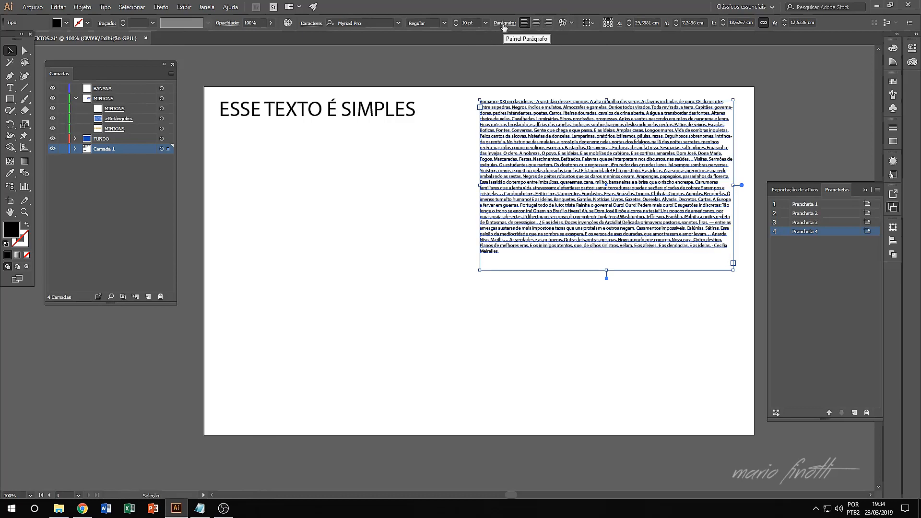
{"action": "left_click", "coordinate": [504, 24]}
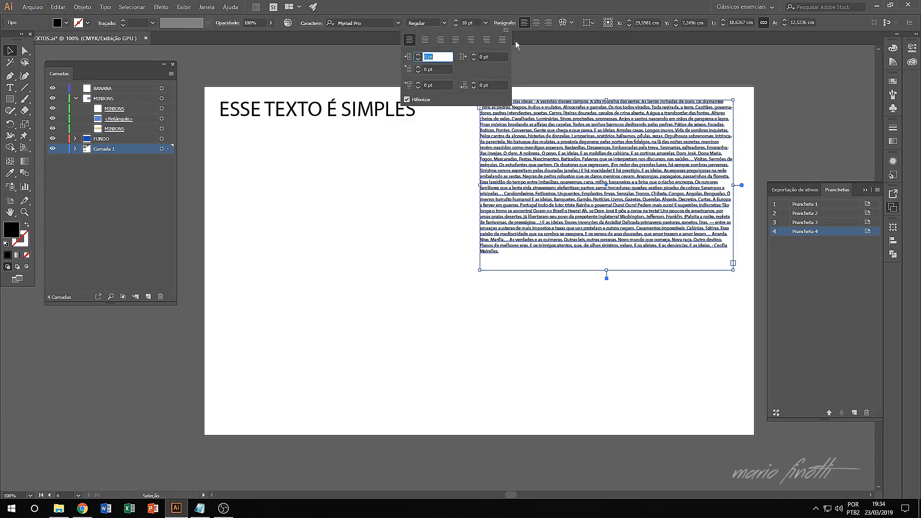
{"action": "left_click", "coordinate": [455, 41]}
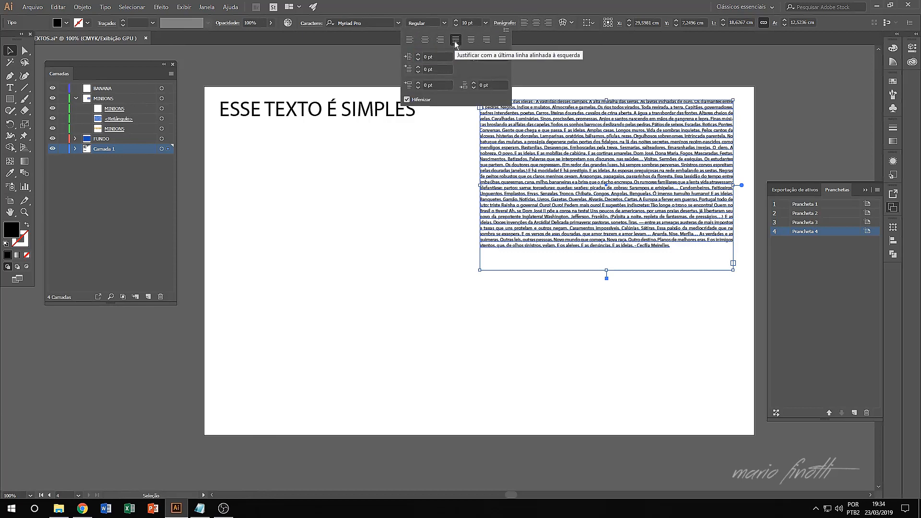
{"action": "left_click", "coordinate": [471, 41]}
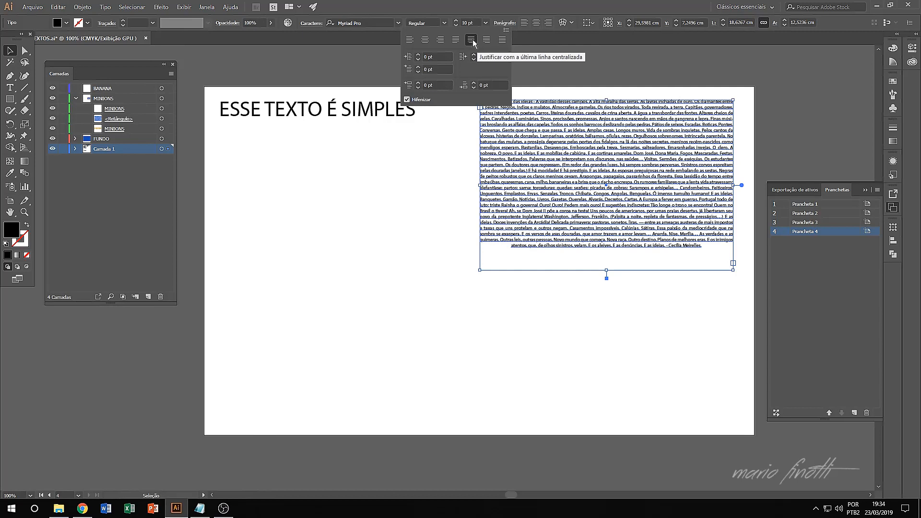
{"action": "left_click", "coordinate": [486, 41]}
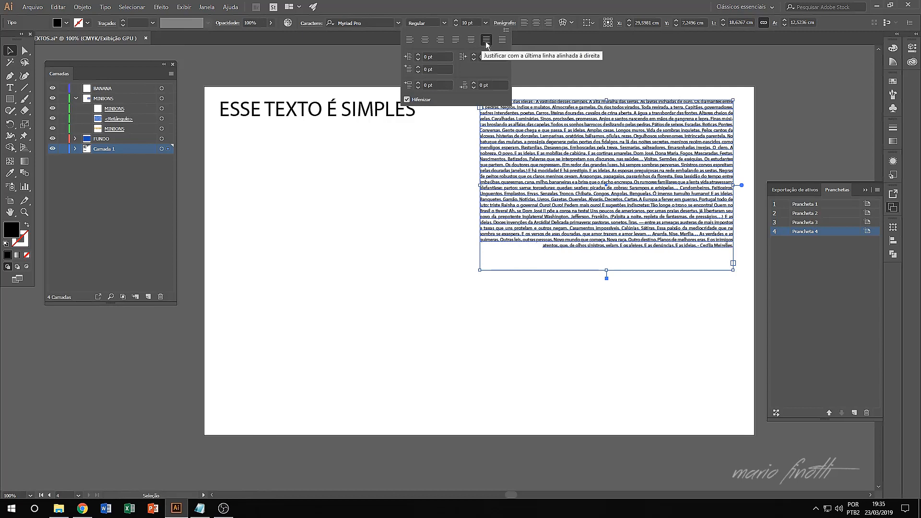
{"action": "left_click", "coordinate": [499, 44]}
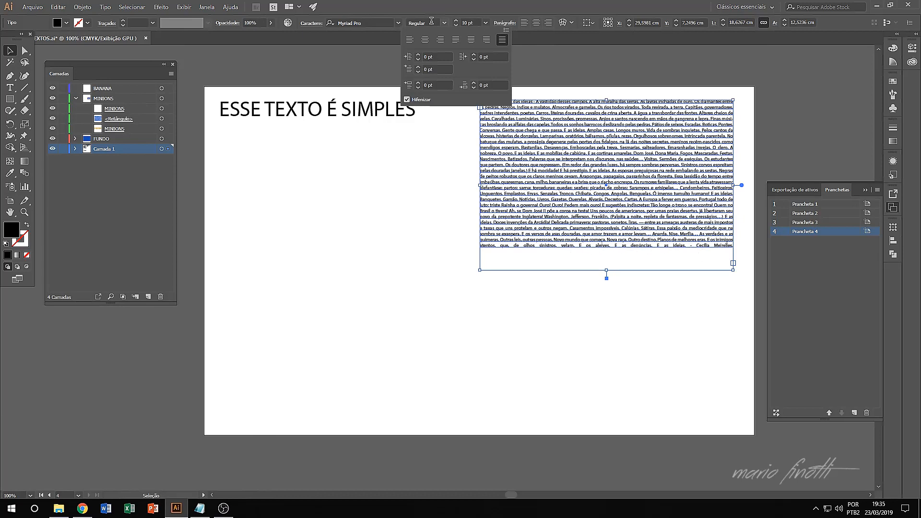
{"action": "left_click", "coordinate": [456, 40]}
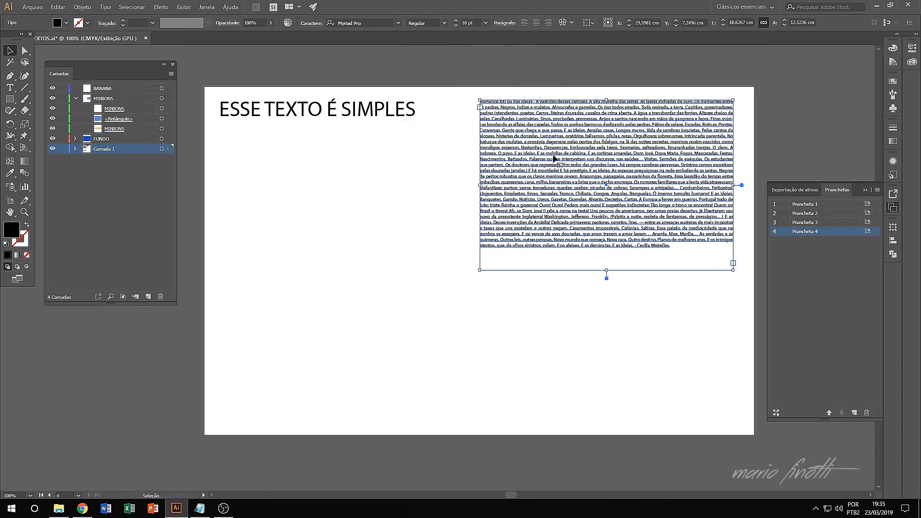
Set the area text's font size to 10,5 pt and move the frame slightly to the right
{"action": "left_click", "coordinate": [456, 21]}
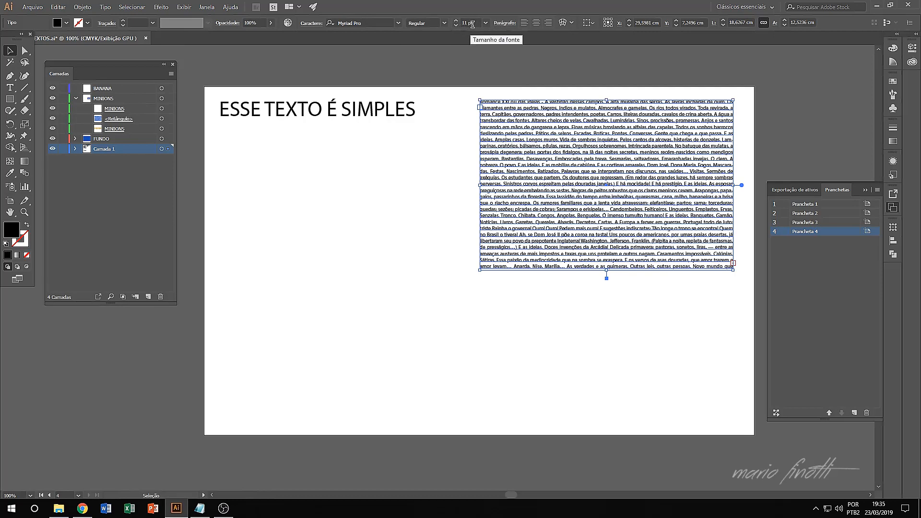
{"action": "left_click", "coordinate": [472, 24]}
{"action": "left_click", "coordinate": [455, 25]}
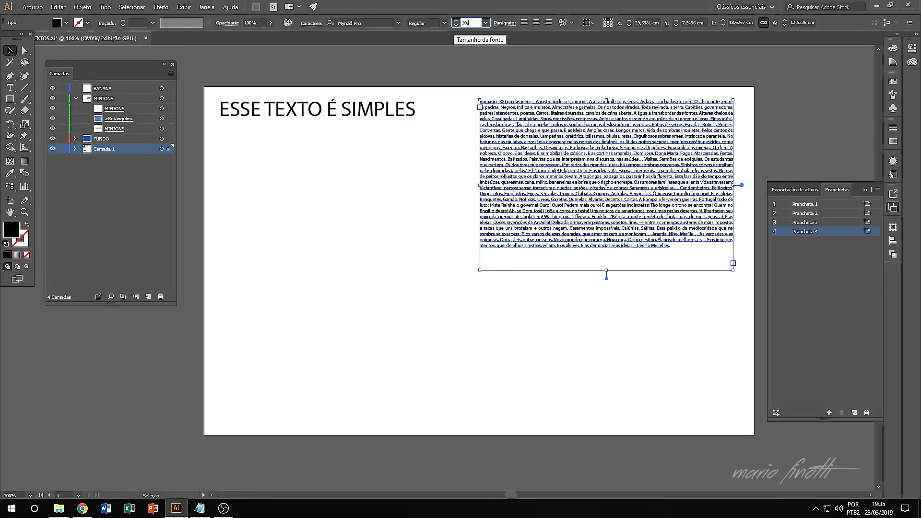
{"action": "left_click", "coordinate": [456, 25]}
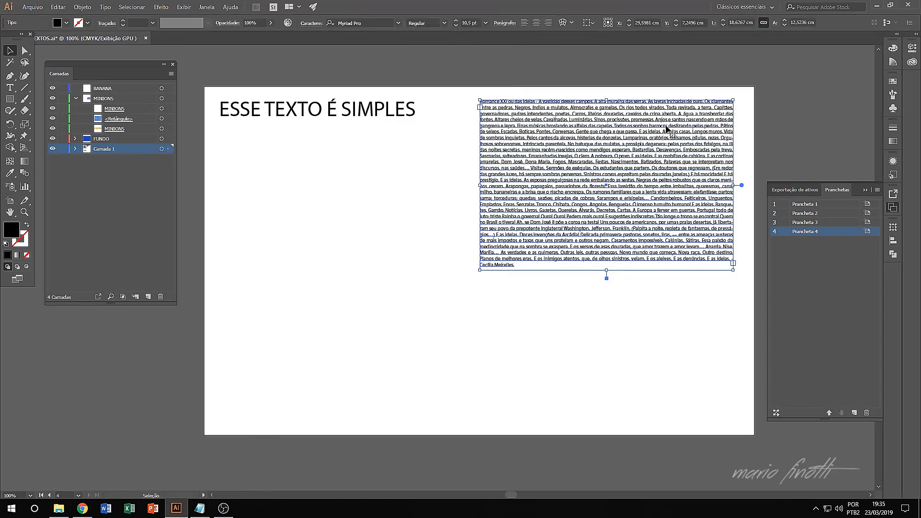
{"action": "left_click_drag", "start_coordinate": [655, 142], "coordinate": [661, 142]}
{"action": "left_click", "coordinate": [796, 103]}
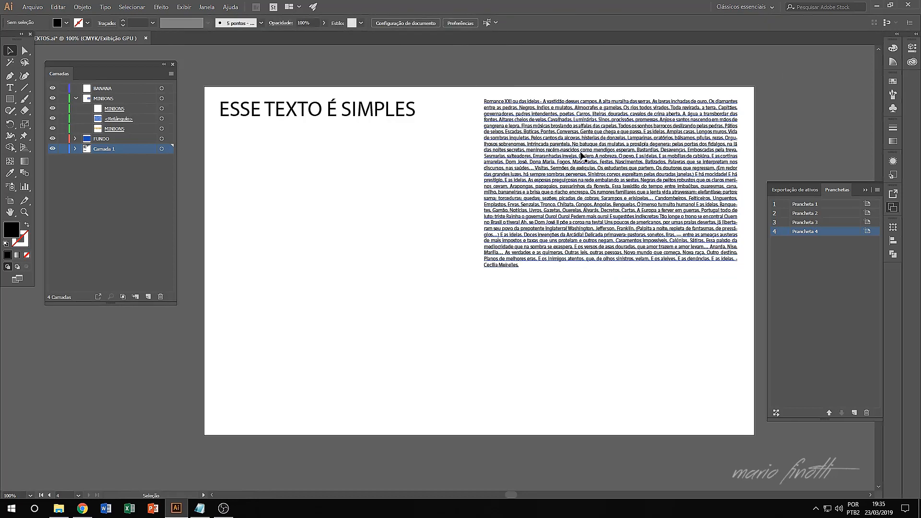
Draw a circle about 7 cm in diameter below the "ESSE TEXTO É SIMPLES" line, with no fill and a black stroke
{"action": "left_click", "coordinate": [10, 99]}
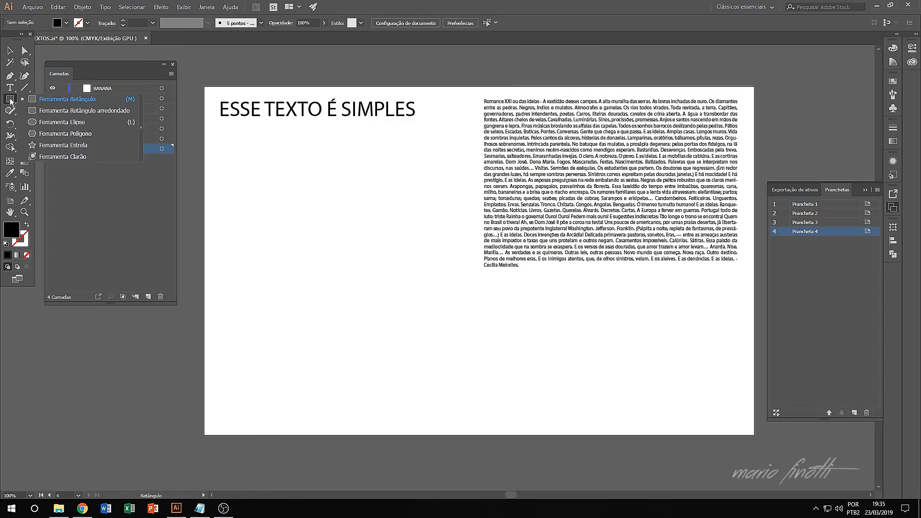
{"action": "left_click", "coordinate": [34, 123]}
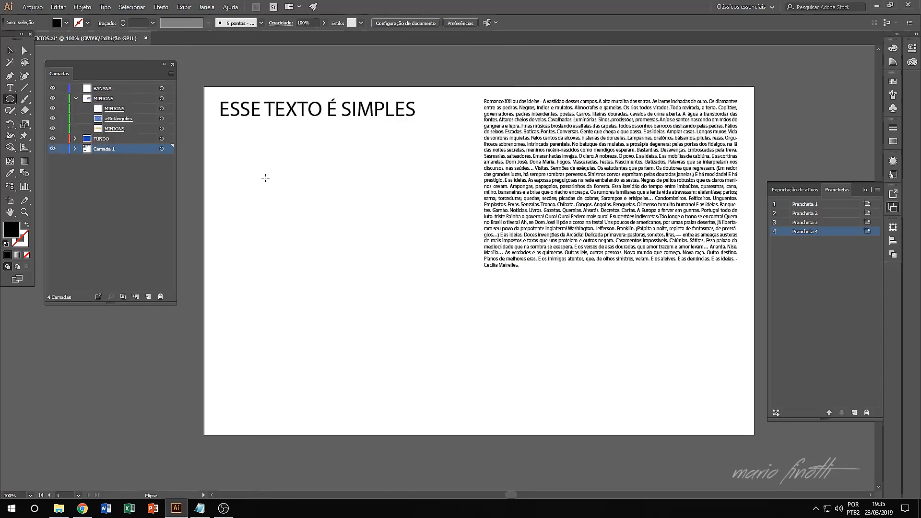
{"action": "left_click_drag", "start_coordinate": [266, 178], "coordinate": [361, 273]}
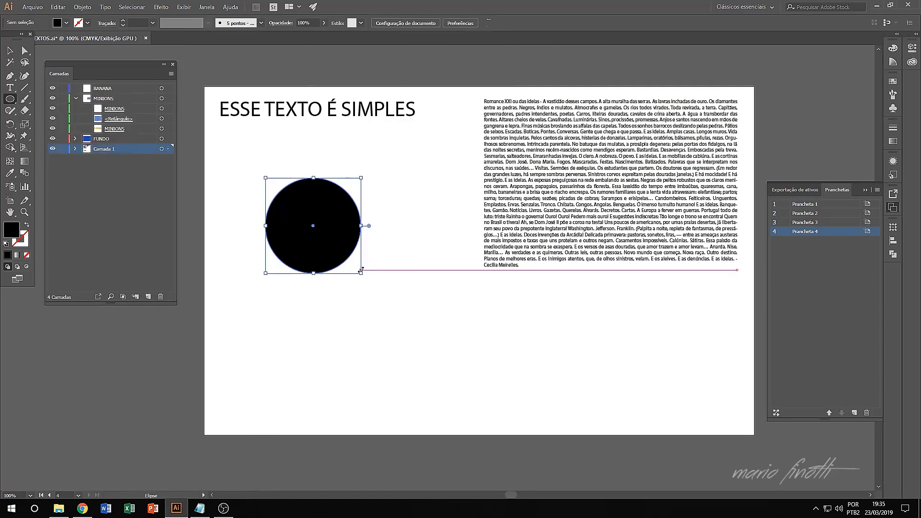
{"action": "key", "text": "v"}
{"action": "left_click_drag", "start_coordinate": [321, 212], "coordinate": [300, 196]}
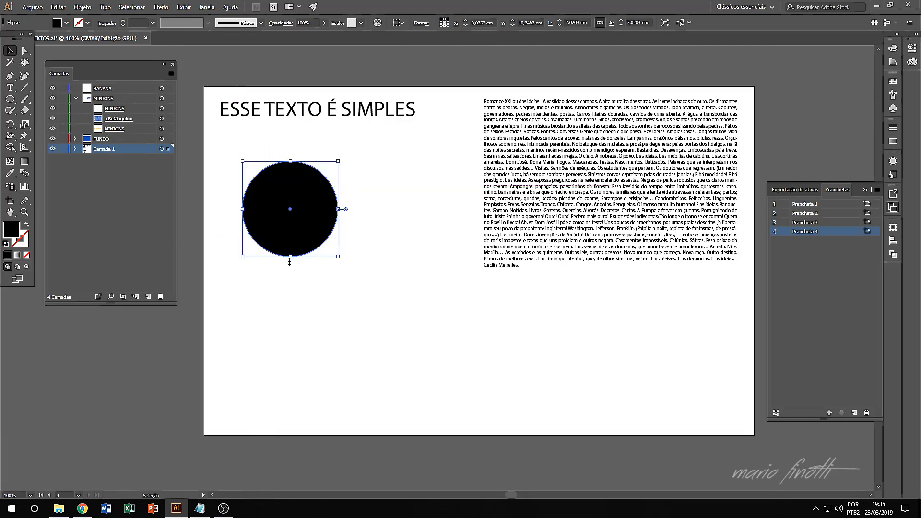
{"action": "left_click", "coordinate": [26, 224]}
{"action": "left_click", "coordinate": [407, 180]}
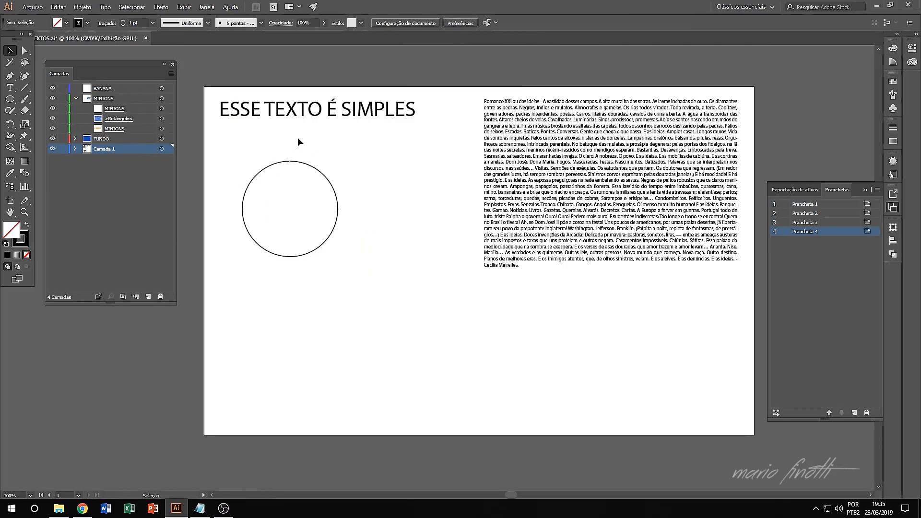
Place type on a path around the circle, keeping the placeholder text
{"action": "left_click", "coordinate": [13, 88]}
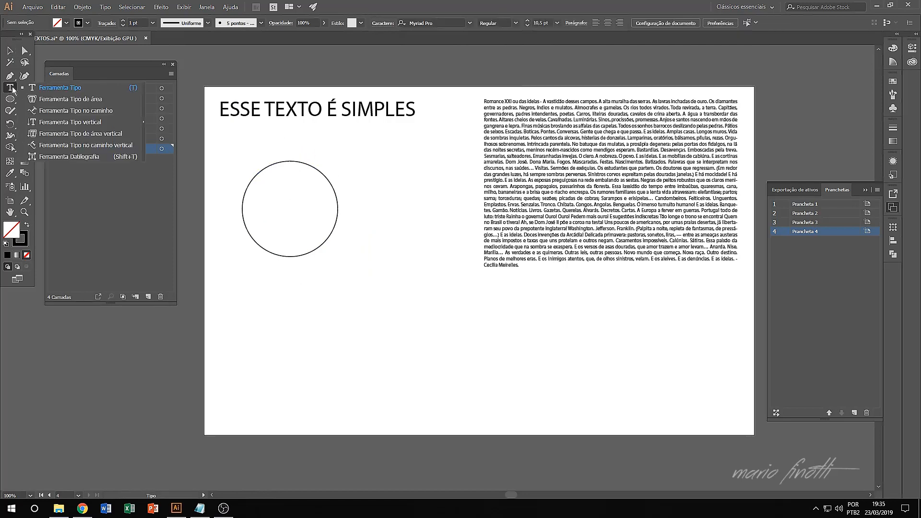
{"action": "left_click", "coordinate": [100, 112]}
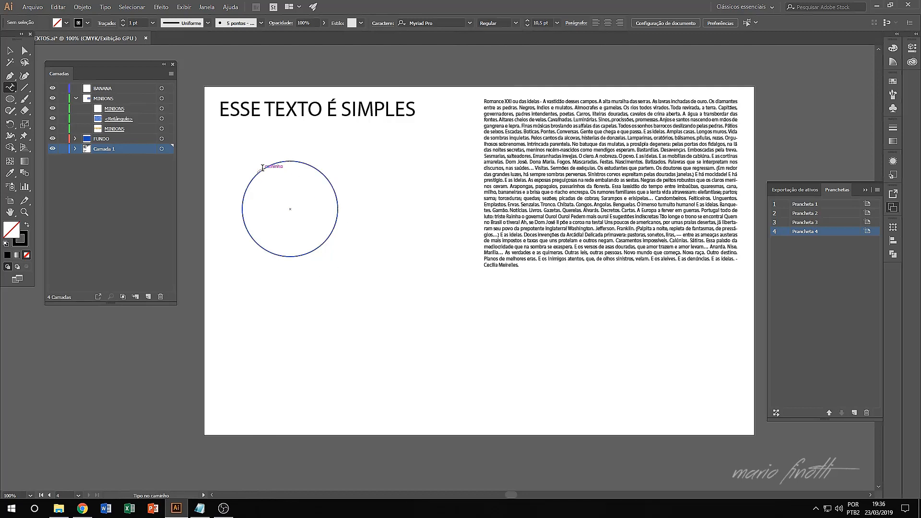
{"action": "left_click", "coordinate": [300, 159]}
{"action": "key", "text": "Escape"}
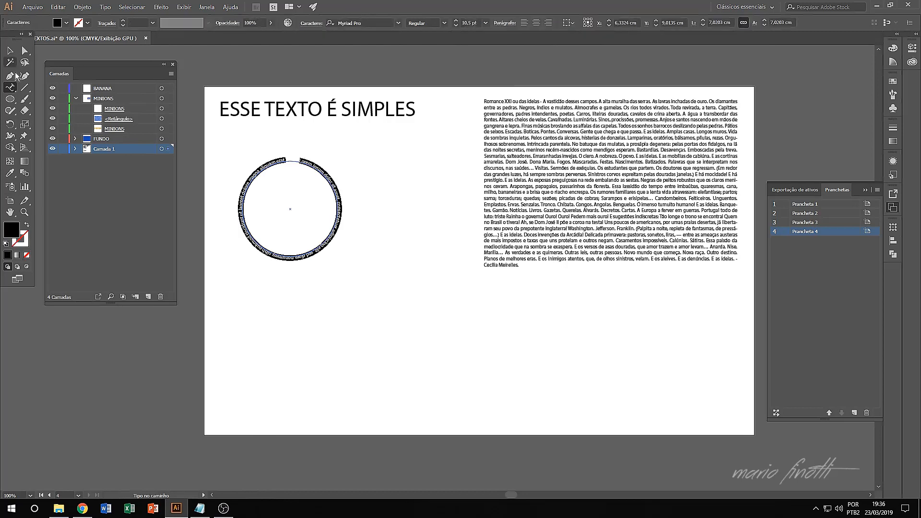
{"action": "left_click", "coordinate": [376, 189]}
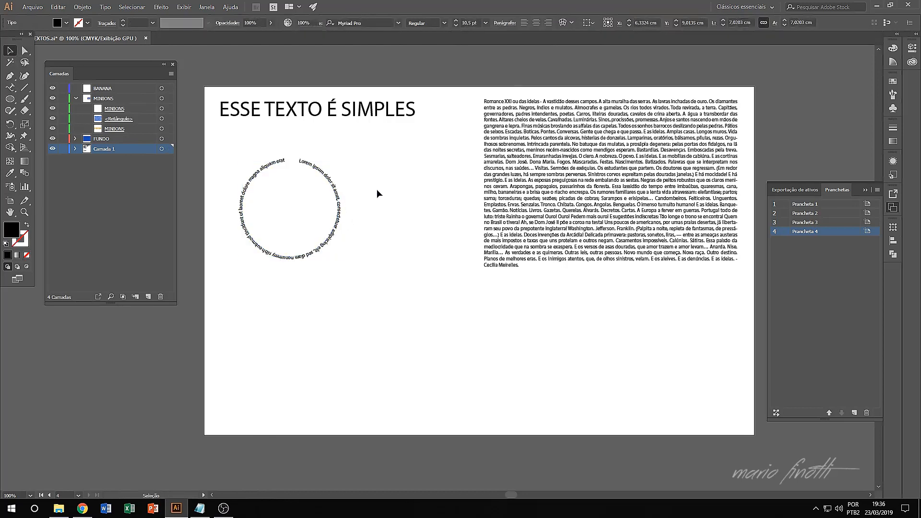
Shift the placeholder text along the circle so it starts at the bottom, and move the circular text up and to the left
{"action": "left_click", "coordinate": [340, 212]}
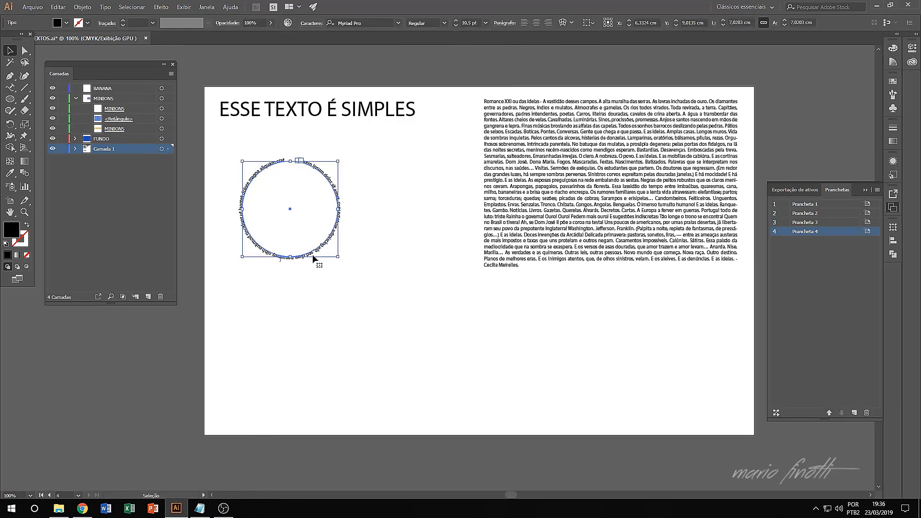
{"action": "left_click_drag", "start_coordinate": [281, 259], "coordinate": [272, 280]}
{"action": "left_click", "coordinate": [381, 276]}
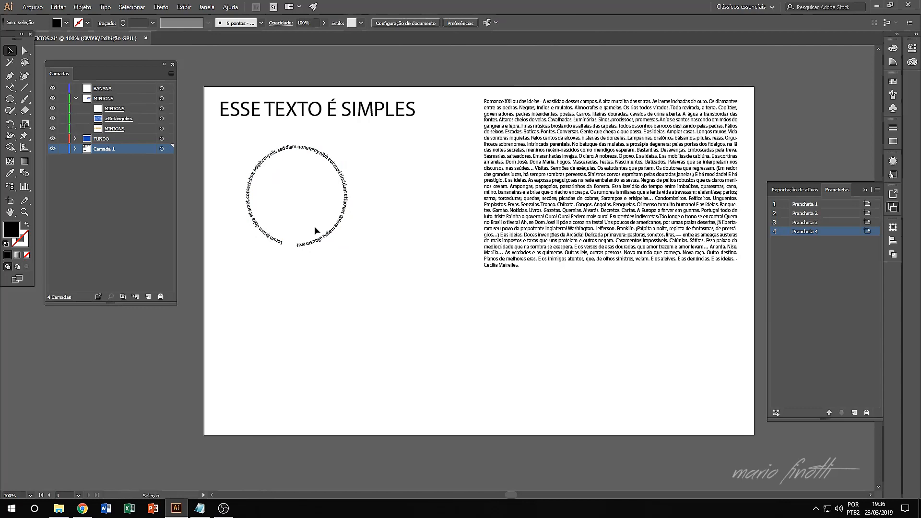
{"action": "left_click_drag", "start_coordinate": [309, 155], "coordinate": [281, 149]}
{"action": "left_click", "coordinate": [396, 274]}
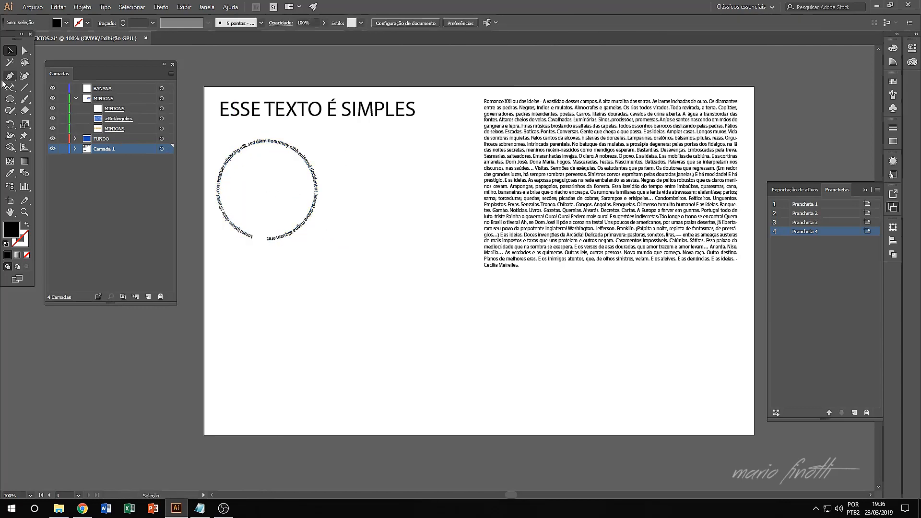
Draw a tilted hexagon about 7.9 × 7.8 cm to the right of the circular text, with no fill and a black stroke
{"action": "left_click_drag", "start_coordinate": [10, 99], "coordinate": [50, 138]}
{"action": "left_click_drag", "start_coordinate": [395, 190], "coordinate": [439, 226]}
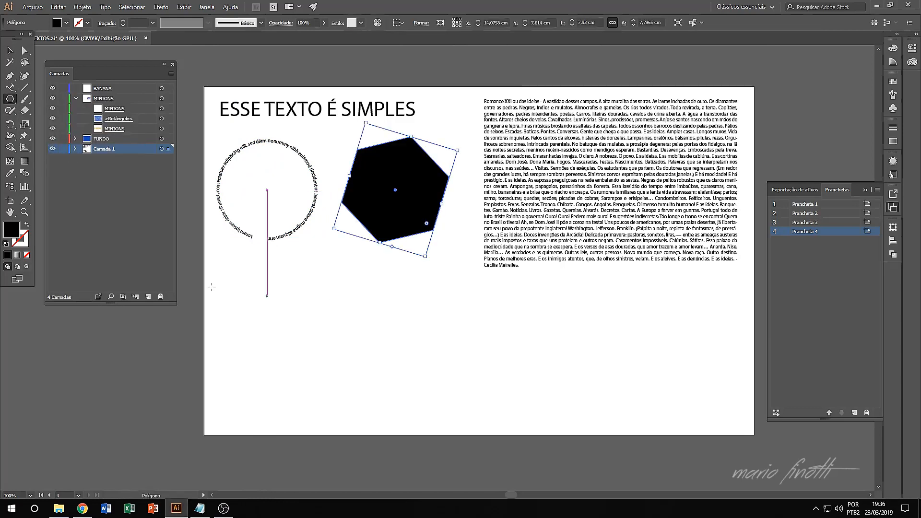
{"action": "left_click", "coordinate": [27, 225]}
Place type on a path around the hexagon, keeping the placeholder text
{"action": "left_click", "coordinate": [9, 87]}
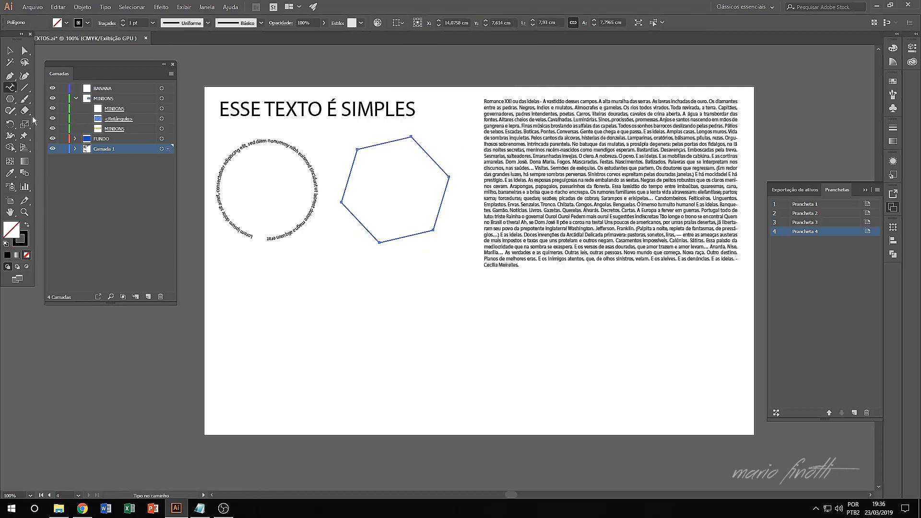
{"action": "left_click", "coordinate": [371, 143]}
{"action": "left_click", "coordinate": [9, 50]}
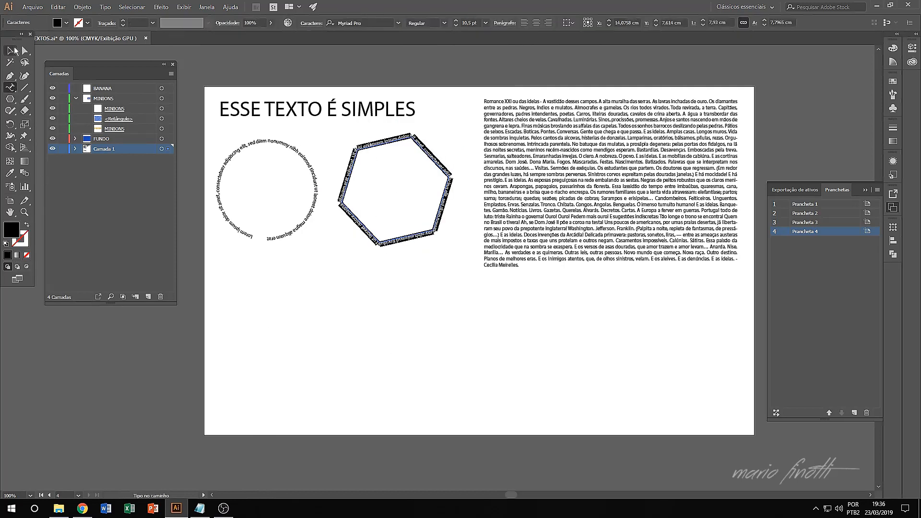
{"action": "left_click", "coordinate": [279, 258]}
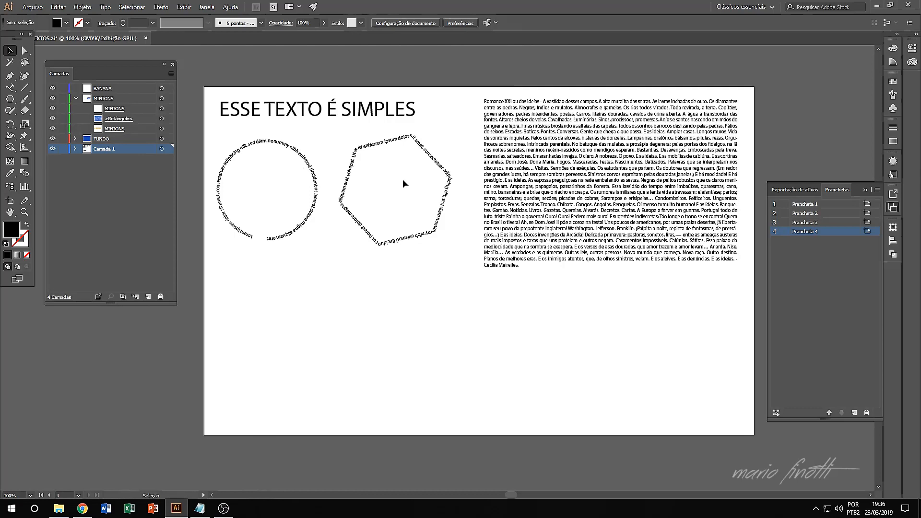
Add a line of vertical point type below the circular text, keeping the "Lorem ipsum" placeholder
{"action": "left_click", "coordinate": [11, 89]}
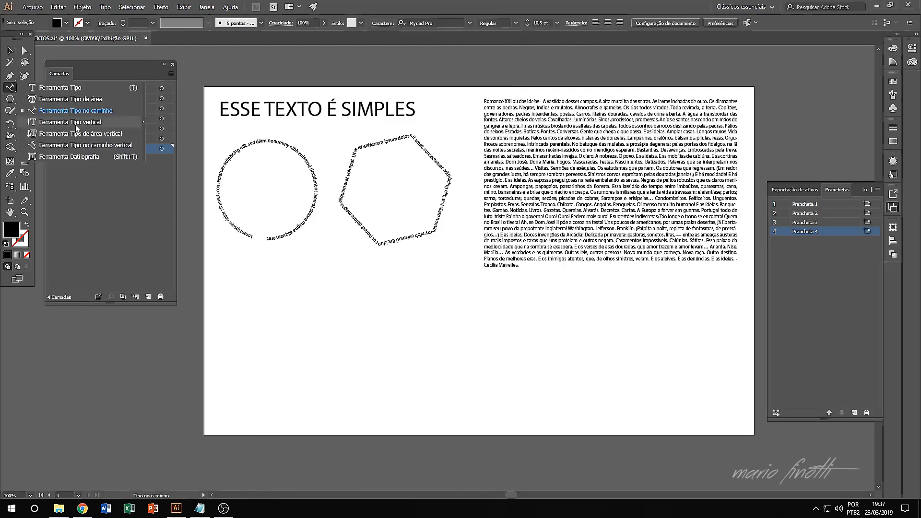
{"action": "left_click", "coordinate": [76, 124]}
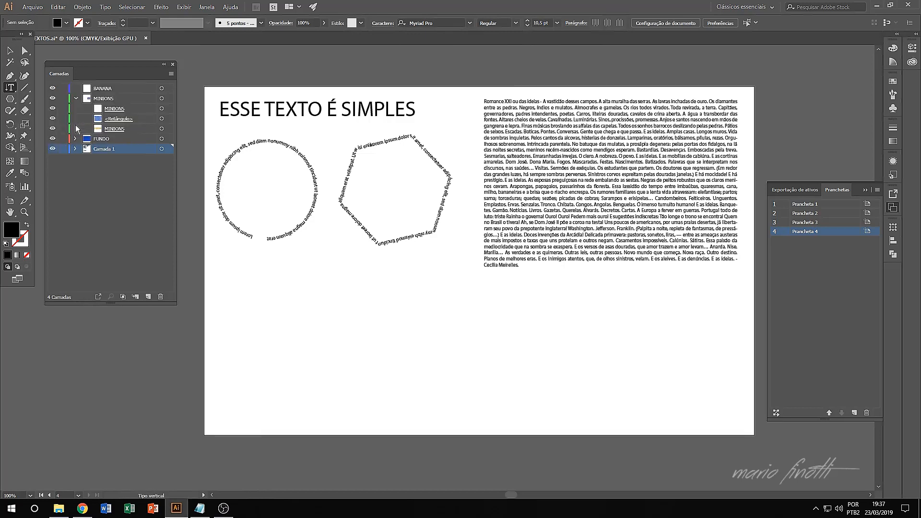
{"action": "left_click", "coordinate": [241, 275]}
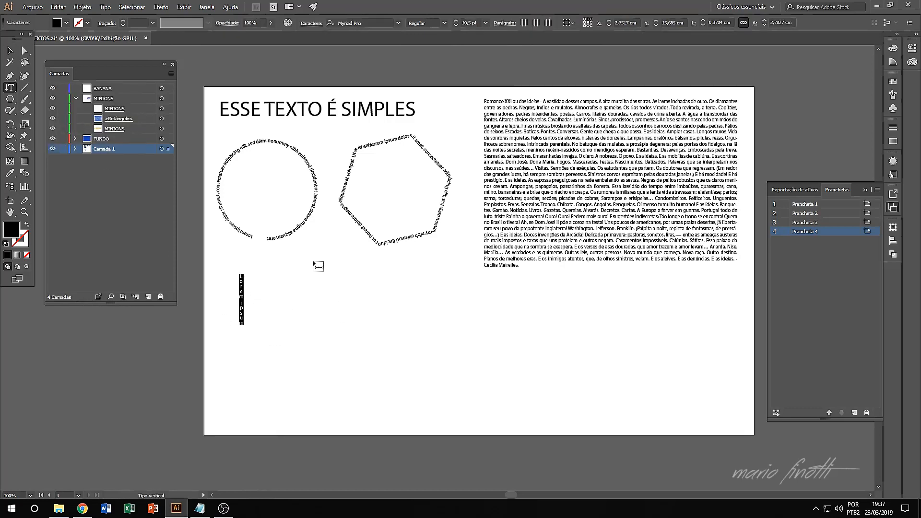
{"action": "left_click", "coordinate": [9, 51]}
{"action": "left_click", "coordinate": [275, 343]}
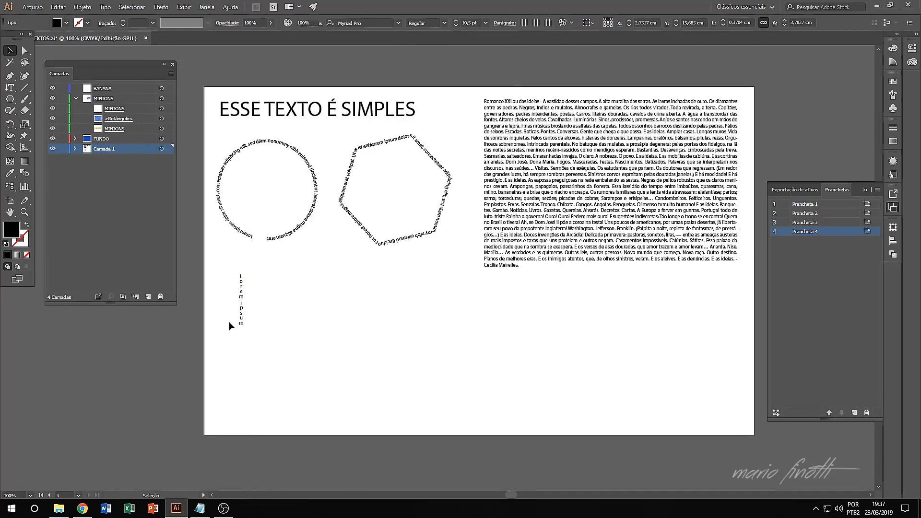
Enlarge the vertical "Lorem ipsum" text to about 21.6 pt and move it left, near the artboard's left edge
{"action": "left_click", "coordinate": [241, 309]}
{"action": "left_click_drag", "start_coordinate": [246, 329], "coordinate": [247, 352]}
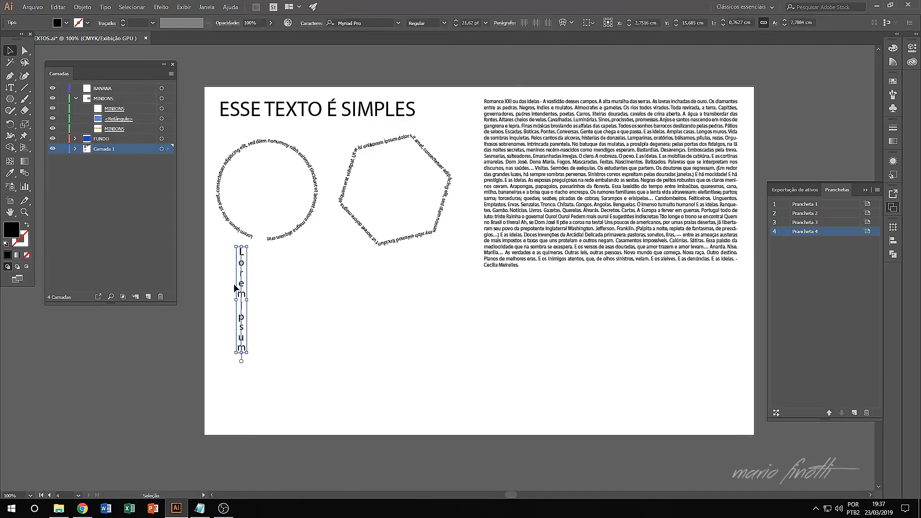
{"action": "left_click_drag", "start_coordinate": [242, 288], "coordinate": [227, 278]}
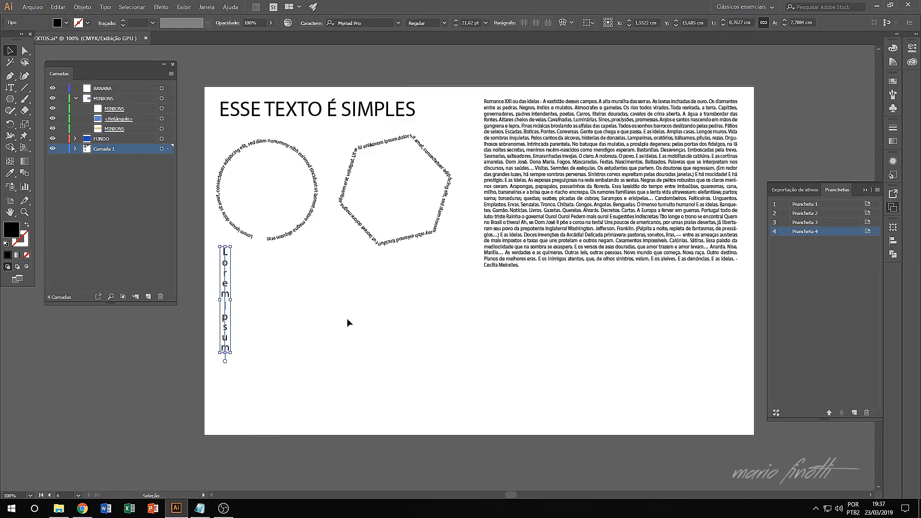
{"action": "left_click", "coordinate": [347, 318]}
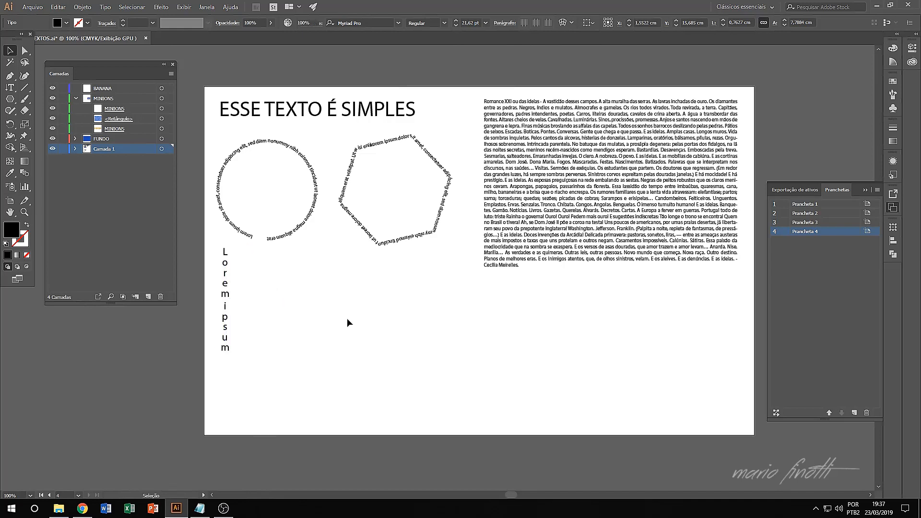
{"action": "left_click", "coordinate": [223, 302]}
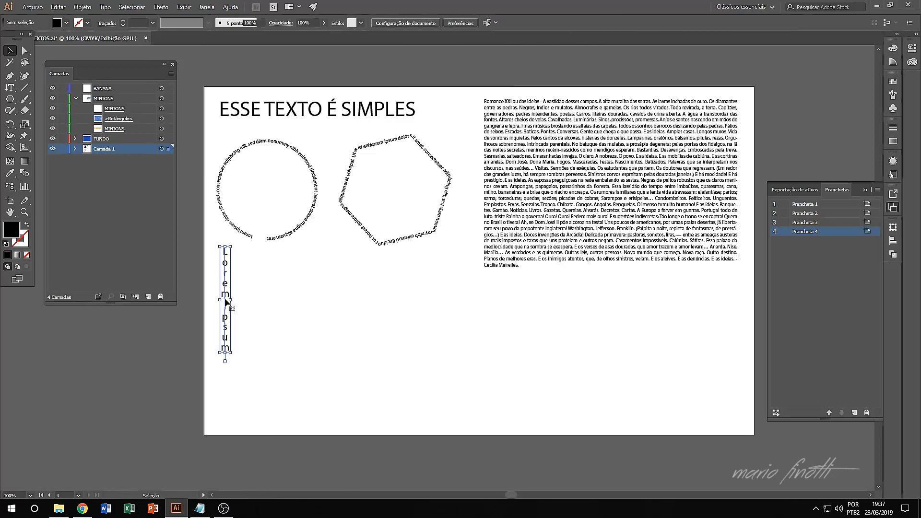
Draw a vertical line about 10.9 cm long to the right of the vertical "Lorem ipsum" text, with a black stroke
{"action": "left_click", "coordinate": [9, 90]}
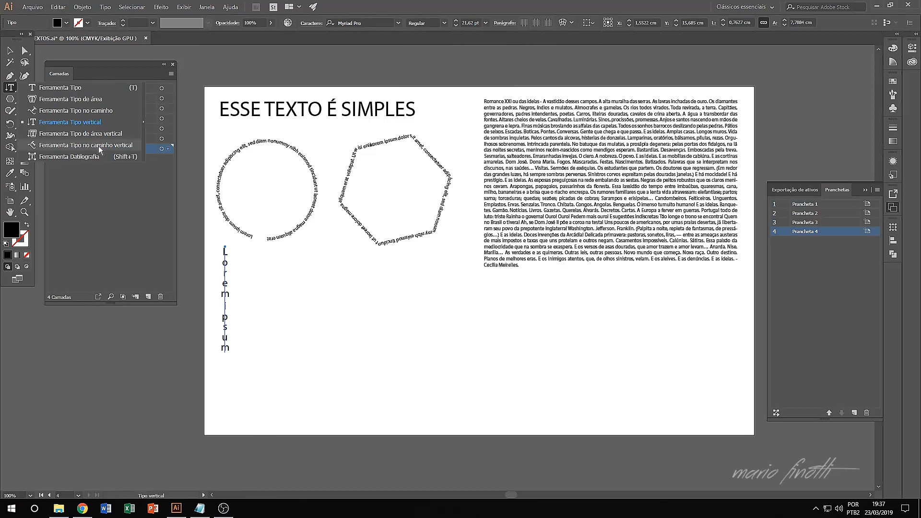
{"action": "left_click", "coordinate": [10, 76]}
{"action": "left_click", "coordinate": [25, 87]}
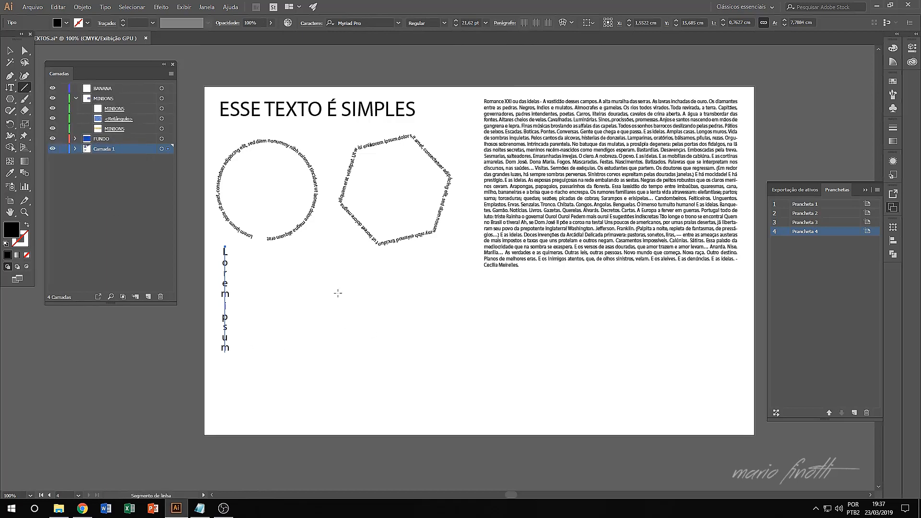
{"action": "left_click_drag", "start_coordinate": [299, 275], "coordinate": [299, 423]}
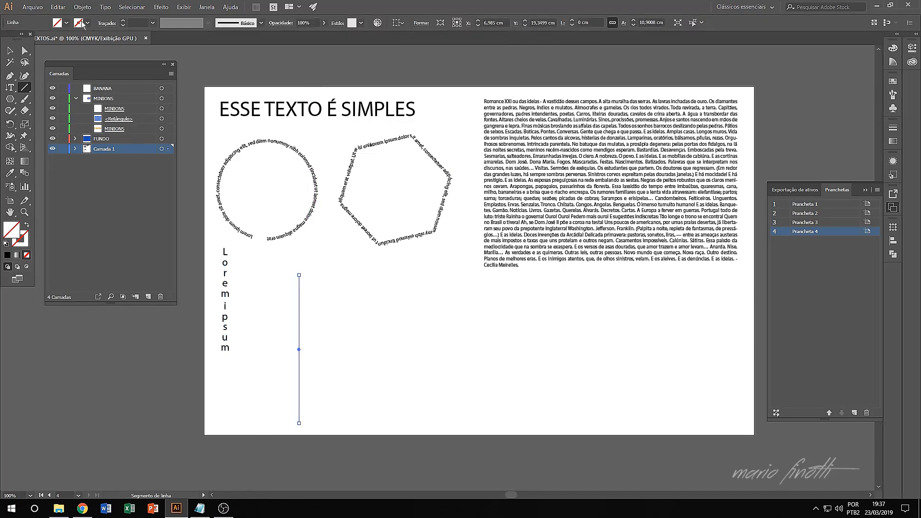
{"action": "left_click", "coordinate": [79, 23]}
{"action": "left_click", "coordinate": [27, 39]}
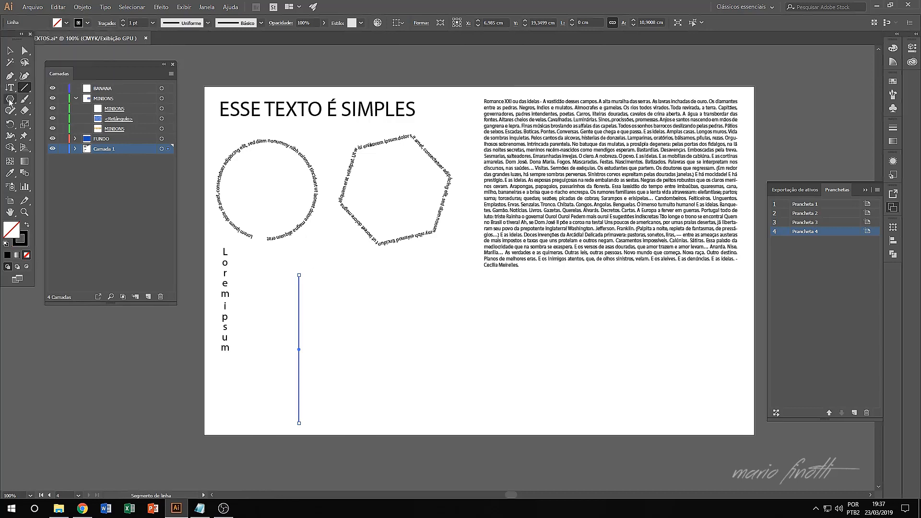
Place vertical type on a path along the line, keeping the placeholder text, and move it closer to the vertical "Lorem ipsum" text
{"action": "left_click", "coordinate": [9, 87]}
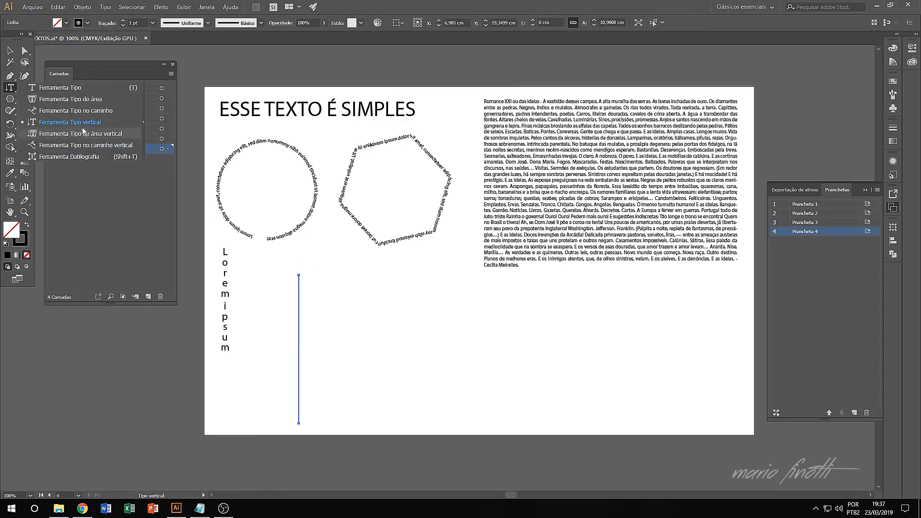
{"action": "left_click", "coordinate": [85, 144]}
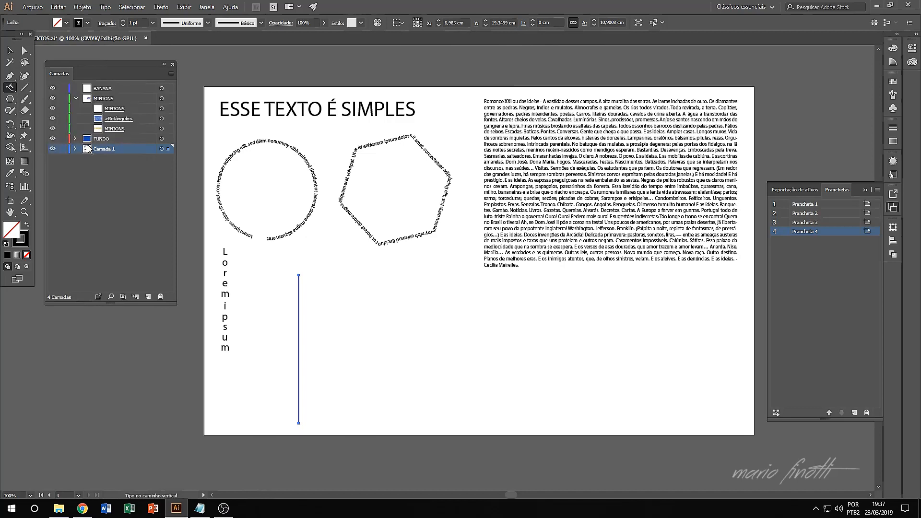
{"action": "left_click", "coordinate": [297, 283]}
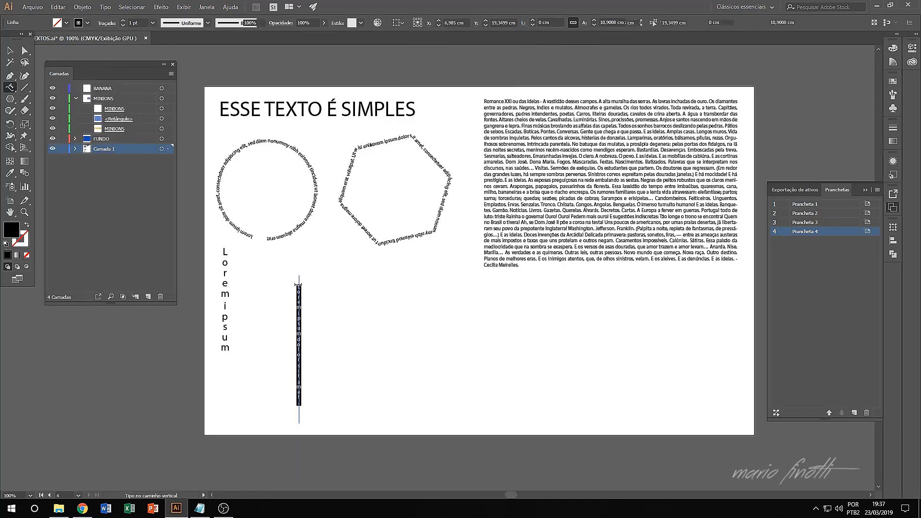
{"action": "left_click", "coordinate": [9, 50]}
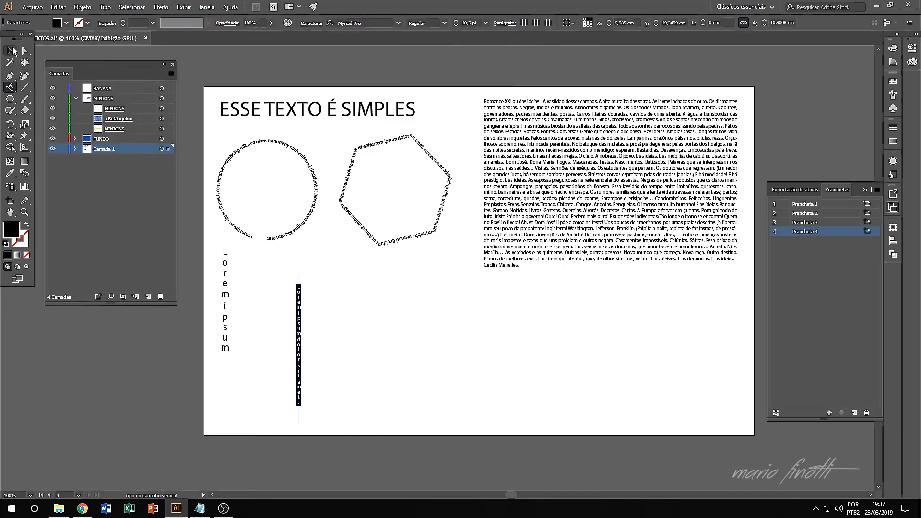
{"action": "left_click", "coordinate": [356, 316]}
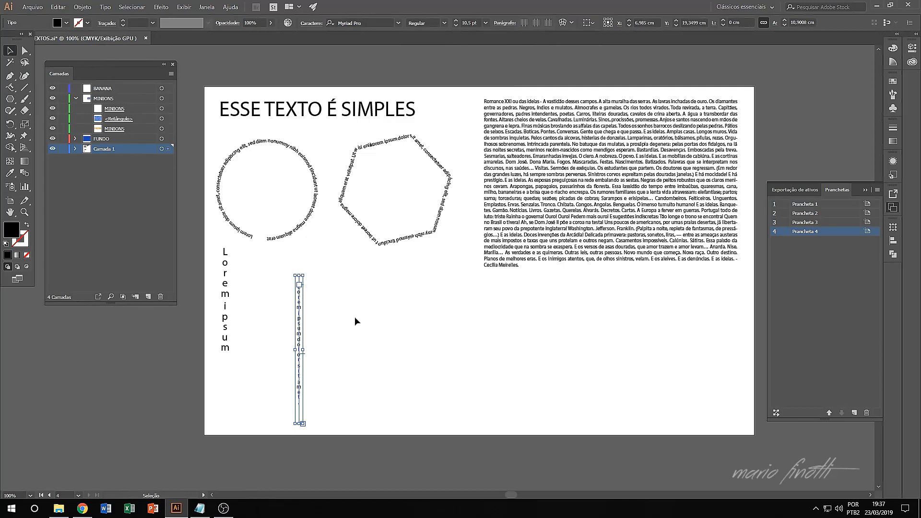
{"action": "left_click", "coordinate": [298, 313]}
{"action": "left_click_drag", "start_coordinate": [300, 319], "coordinate": [276, 304]}
{"action": "left_click", "coordinate": [364, 309]}
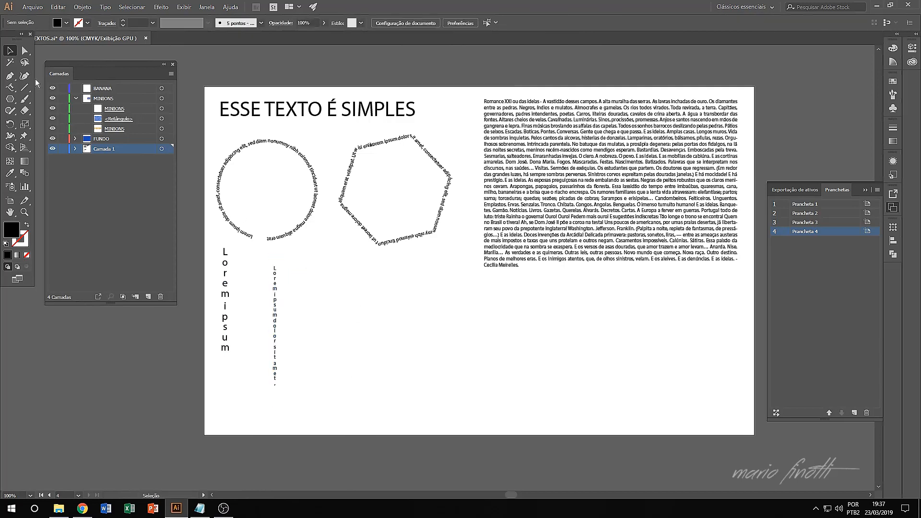
{"action": "left_click", "coordinate": [25, 87]}
{"action": "left_click_drag", "start_coordinate": [342, 269], "coordinate": [342, 271]}
{"action": "left_click", "coordinate": [335, 378]}
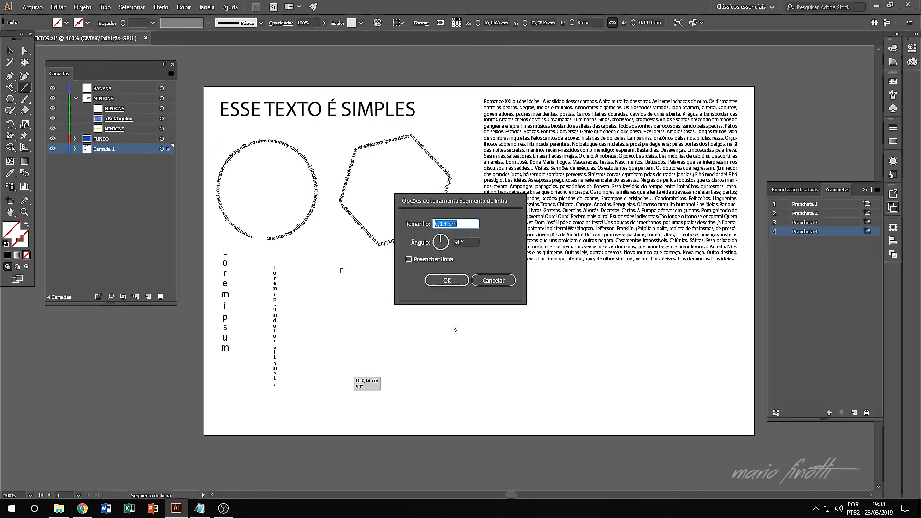
{"action": "left_click", "coordinate": [494, 280]}
{"action": "key", "text": "ctrl+z"}
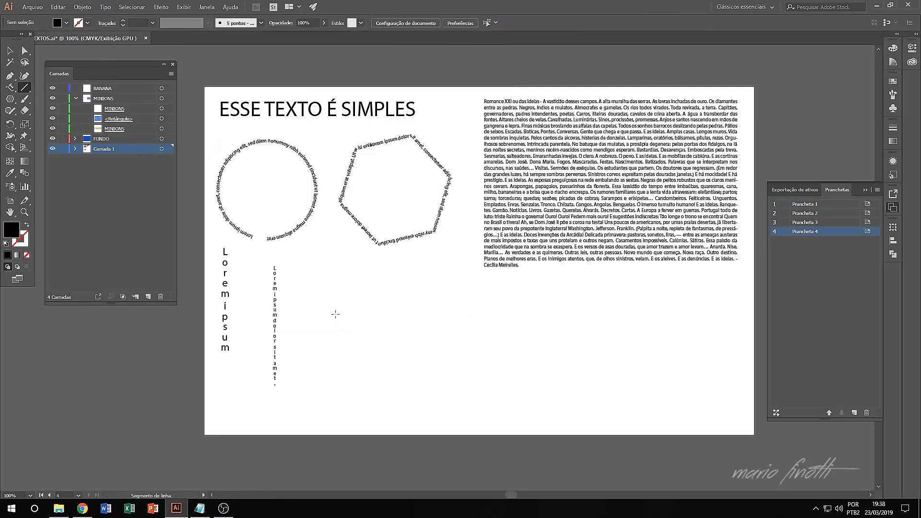
Draw an L shape below the hexagon from a vertical line about 9 cm long and a horizontal line about 11.6 cm long, with black strokes
{"action": "left_click_drag", "start_coordinate": [335, 261], "coordinate": [336, 383]}
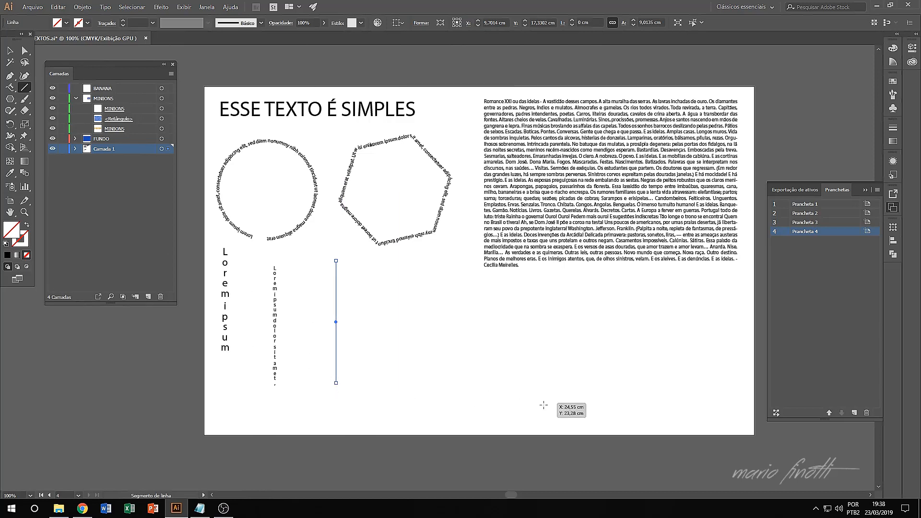
{"action": "left_click_drag", "start_coordinate": [502, 387], "coordinate": [376, 386]}
{"action": "left_click", "coordinate": [10, 50]}
{"action": "left_click_drag", "start_coordinate": [305, 285], "coordinate": [440, 401]}
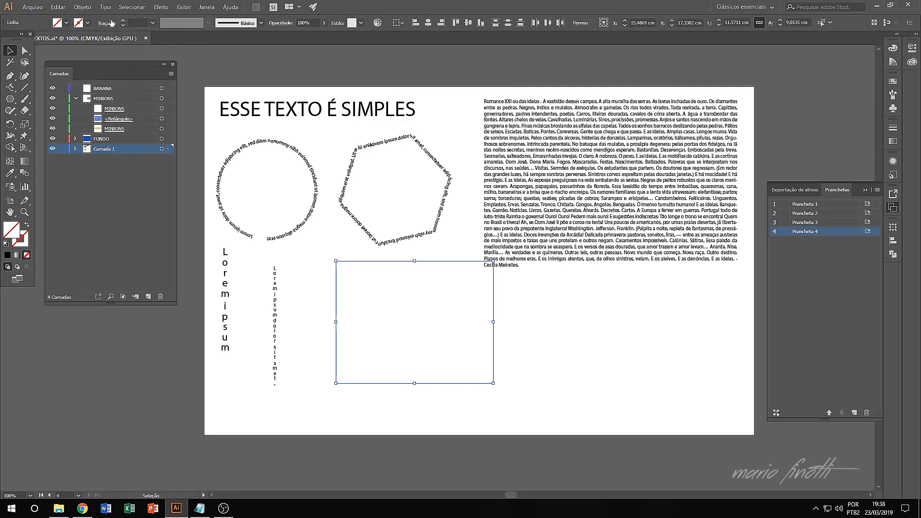
{"action": "left_click", "coordinate": [87, 23]}
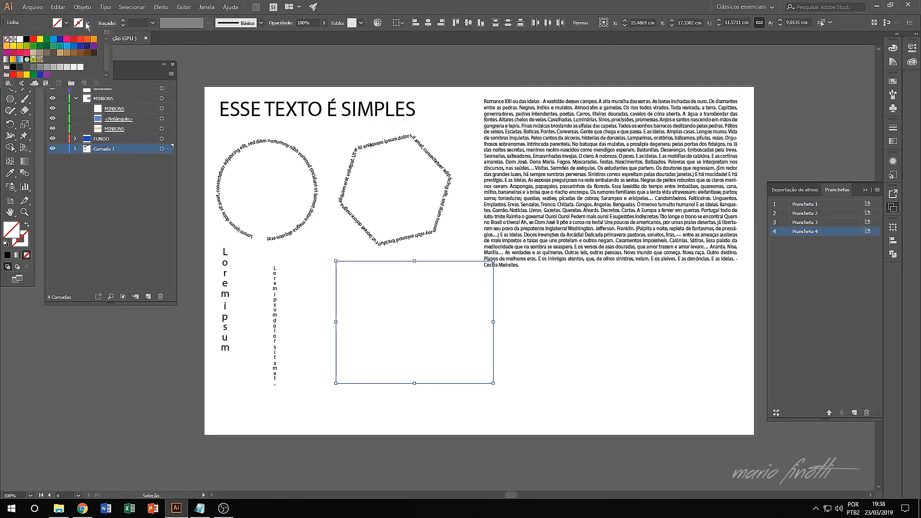
{"action": "left_click", "coordinate": [26, 39]}
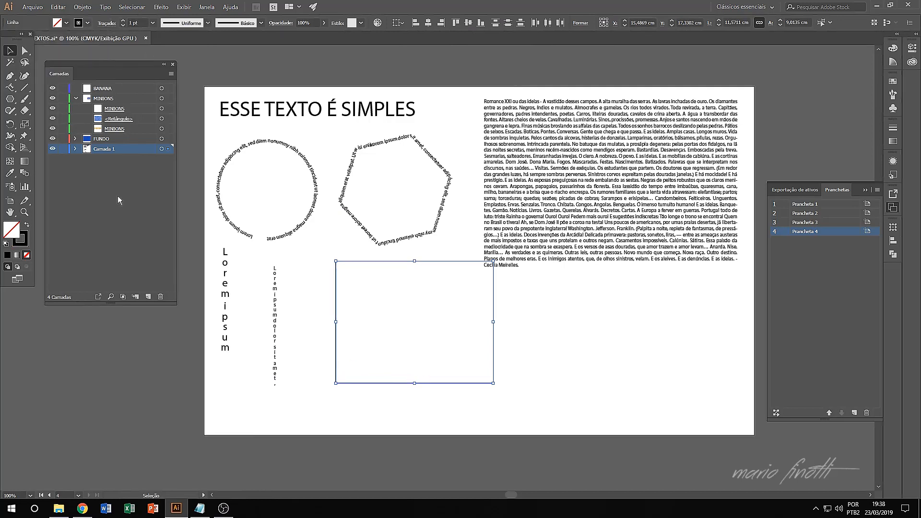
Place vertical type on a path along both lines of the L, starting from the horizontal line's right end and keeping the placeholder text
{"action": "left_click", "coordinate": [10, 87]}
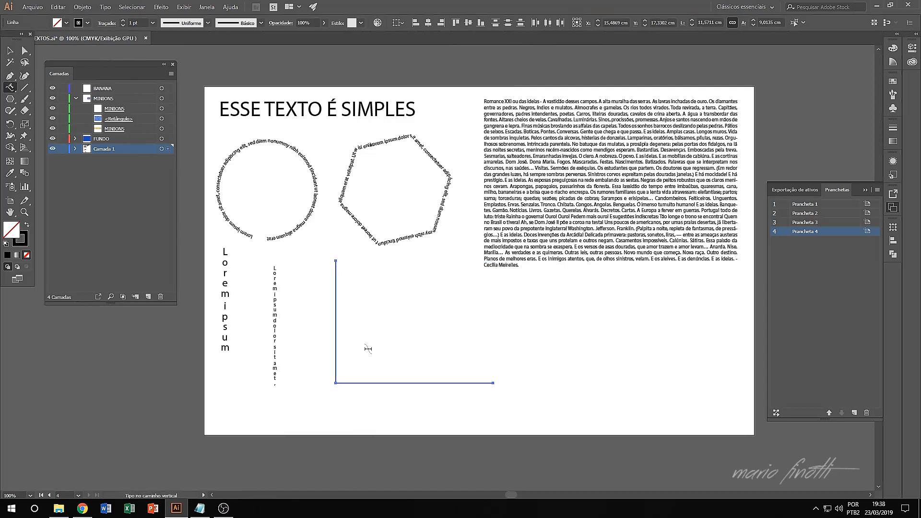
{"action": "left_click", "coordinate": [336, 264]}
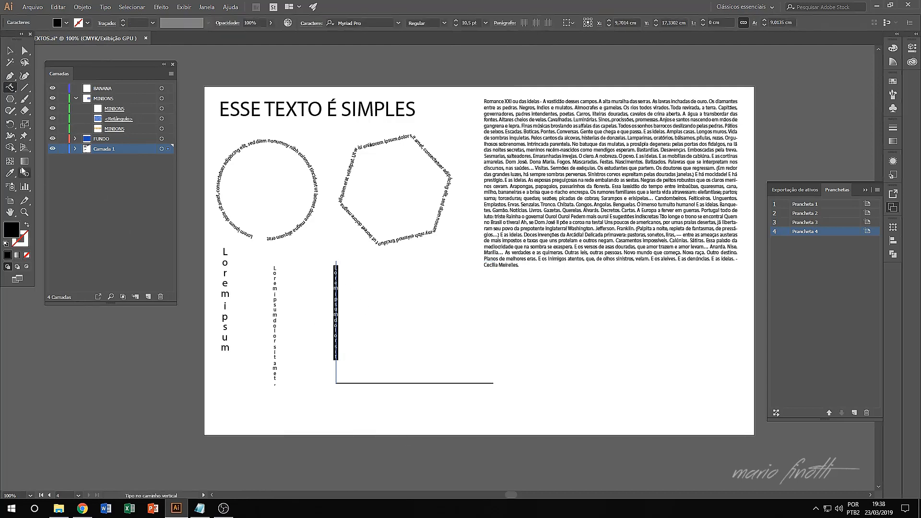
{"action": "left_click", "coordinate": [356, 384]}
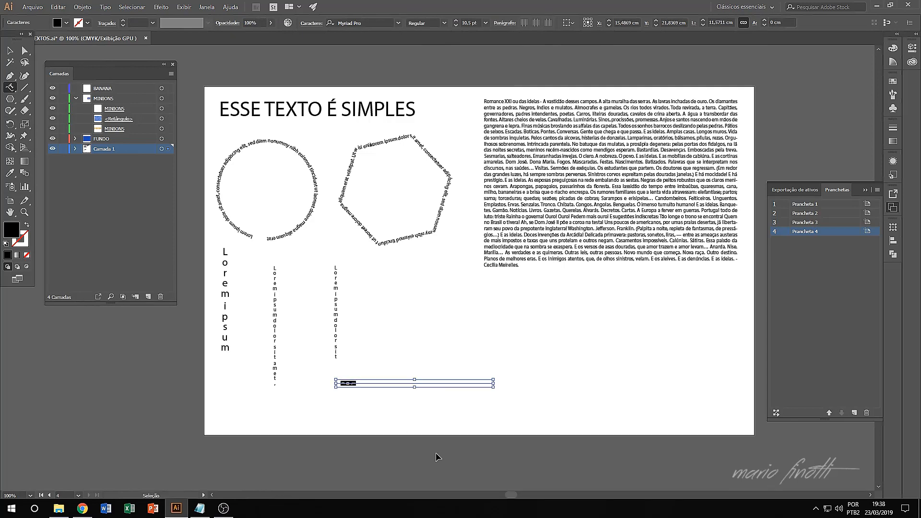
{"action": "key", "text": "ctrl+z"}
{"action": "left_click", "coordinate": [489, 382]}
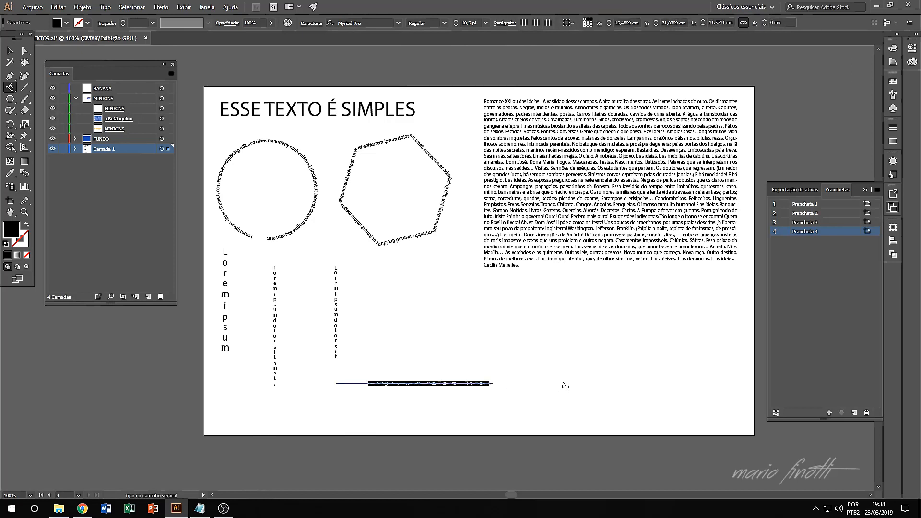
{"action": "left_click", "coordinate": [10, 50]}
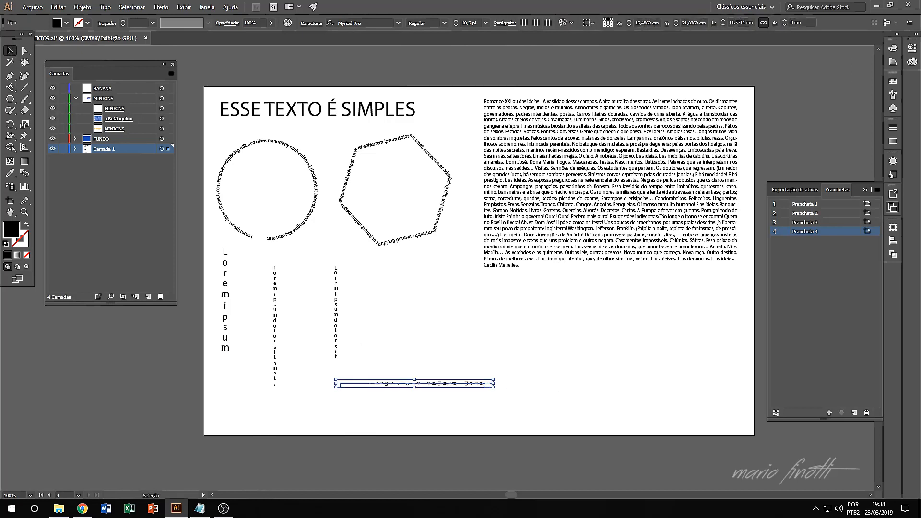
{"action": "left_click", "coordinate": [510, 350]}
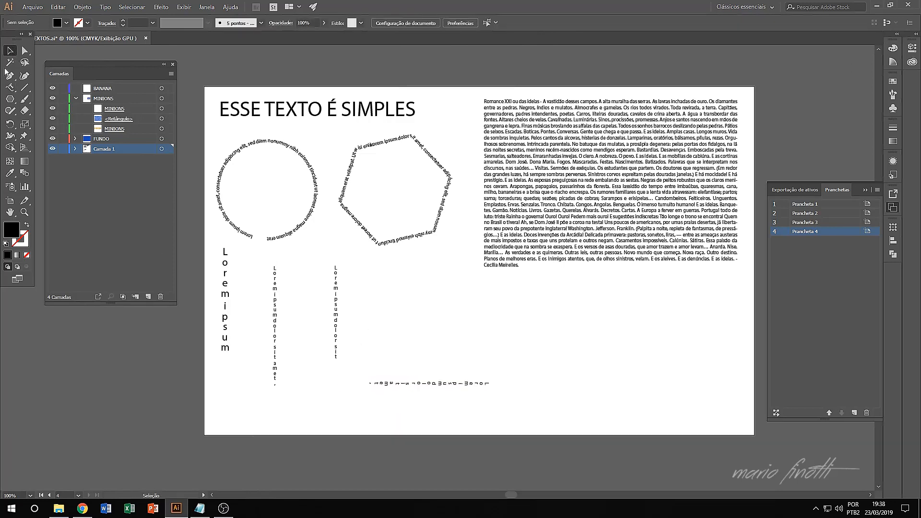
{"action": "left_click", "coordinate": [10, 88]}
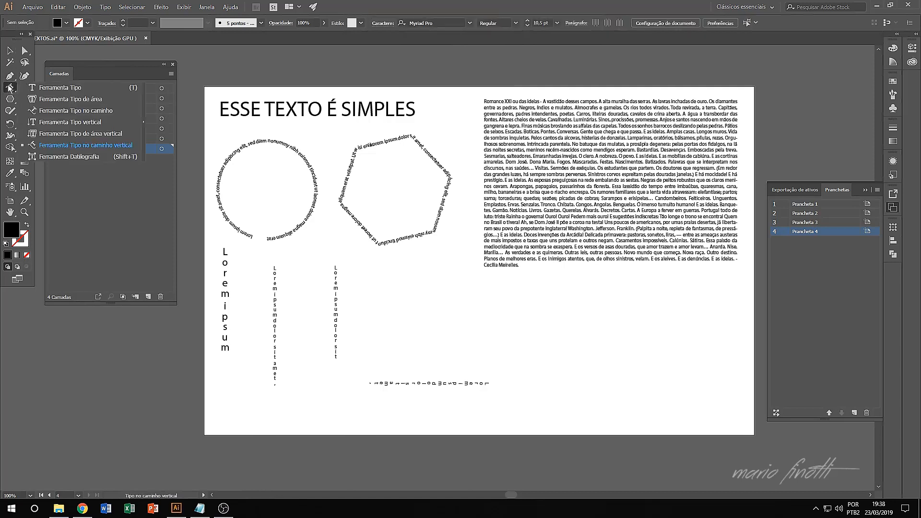
{"action": "left_click", "coordinate": [86, 157]}
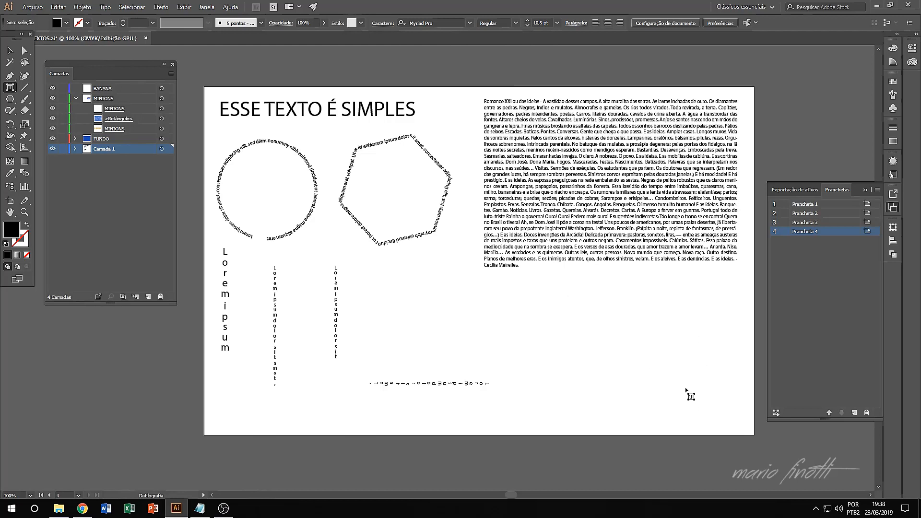
{"action": "left_click", "coordinate": [10, 50]}
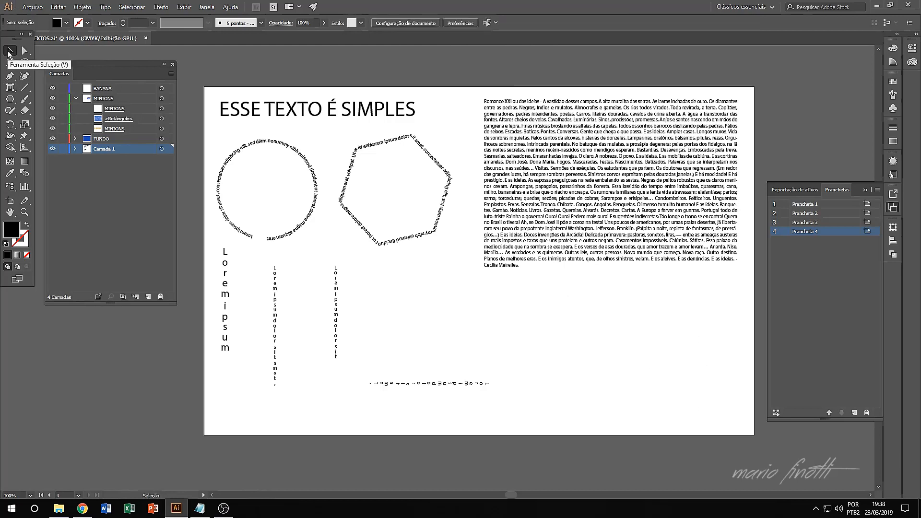
Add the point text "DATILOGRAFIA" below the justified text block and enlarge it to about 65.8 pt
{"action": "left_click", "coordinate": [11, 88]}
{"action": "left_click_drag", "start_coordinate": [10, 88], "coordinate": [43, 88]}
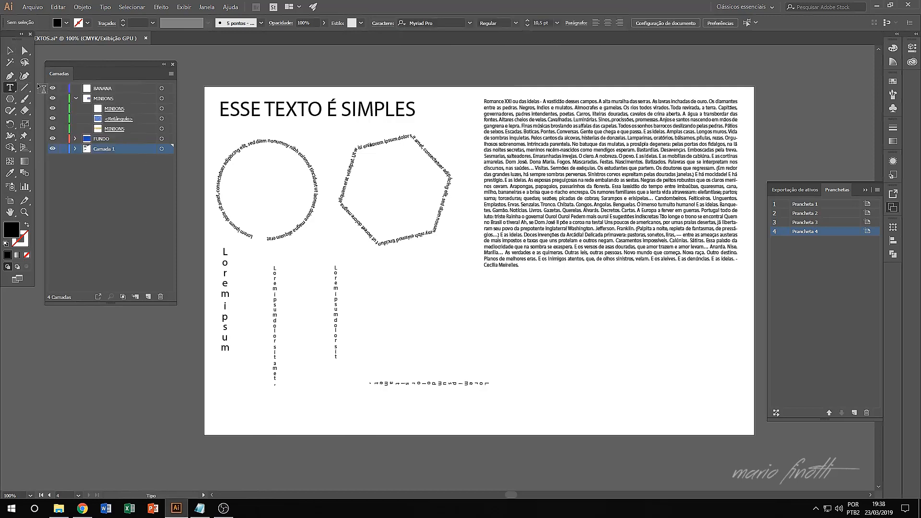
{"action": "left_click", "coordinate": [537, 342]}
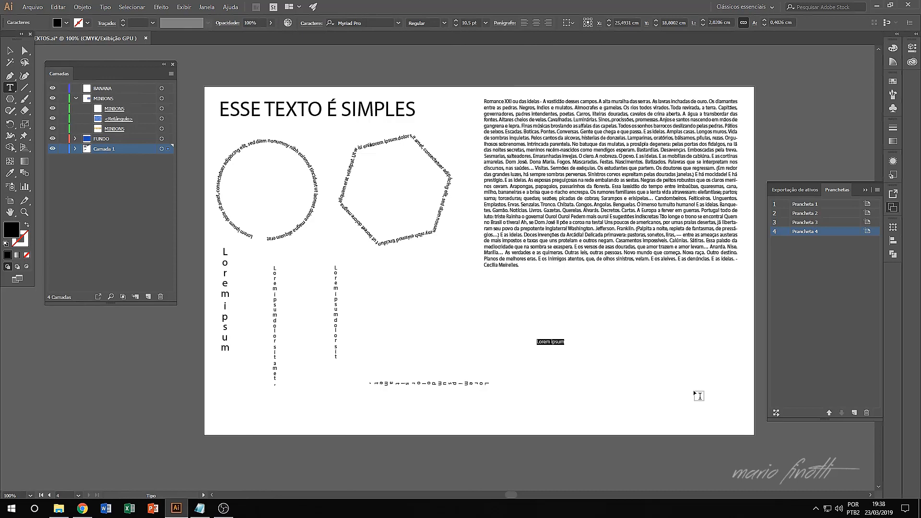
{"action": "type", "text": "DATILOGRAFIA"}
{"action": "key", "text": "Escape"}
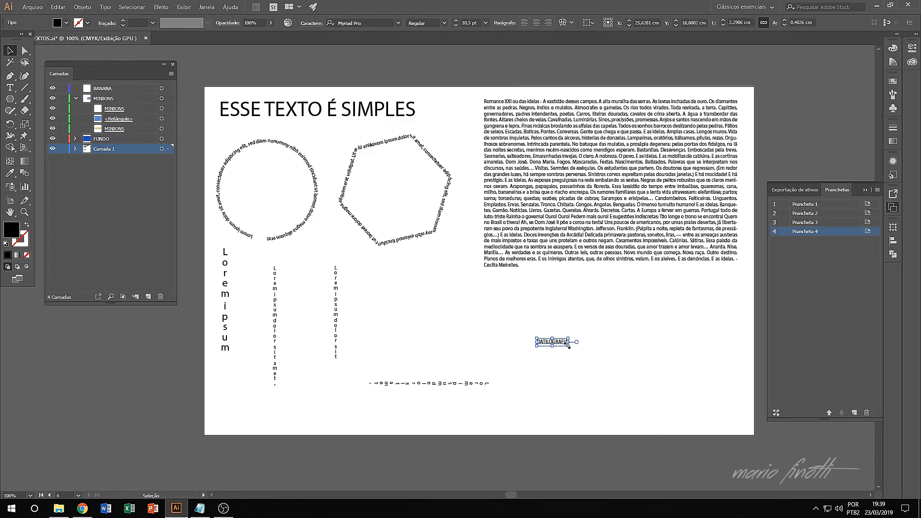
{"action": "left_click_drag", "start_coordinate": [568, 345], "coordinate": [728, 455]}
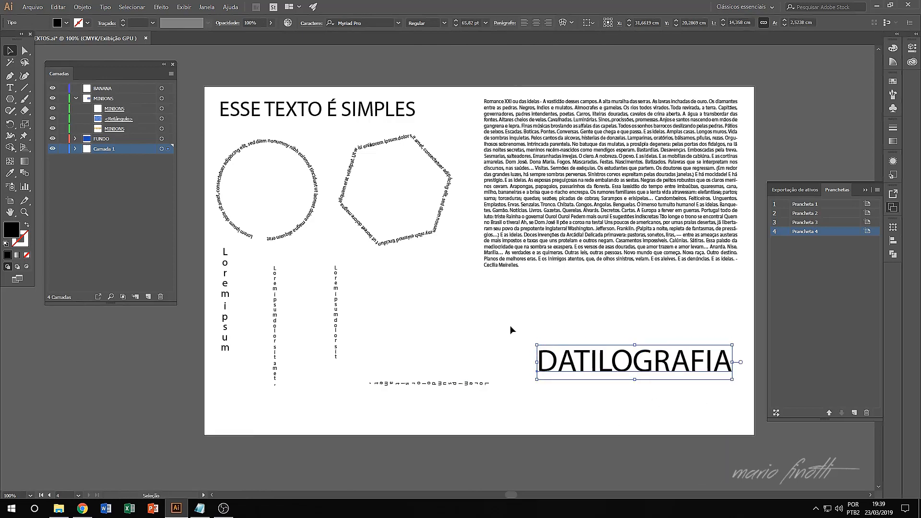
Set the DATILOGRAFIA text to Bold and move it up and left to line up with the justified text's left edge
{"action": "left_click", "coordinate": [444, 23]}
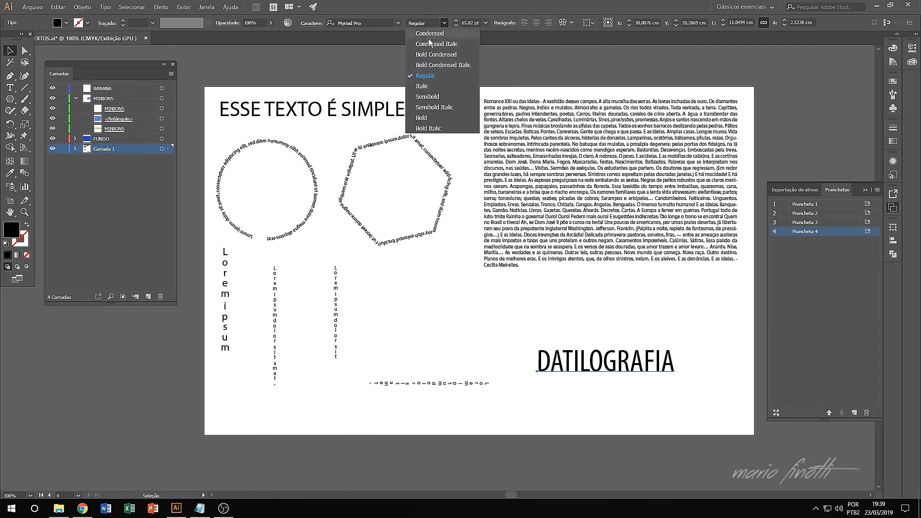
{"action": "left_click", "coordinate": [428, 117]}
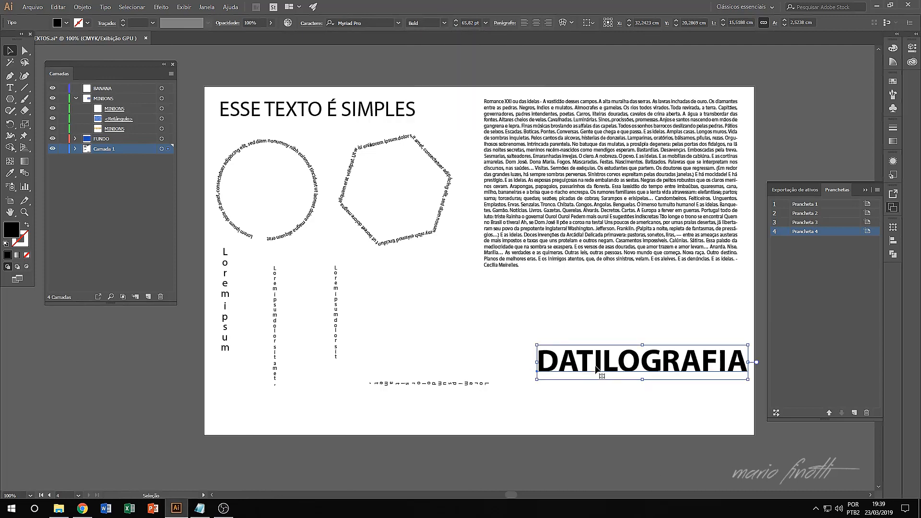
{"action": "left_click_drag", "start_coordinate": [598, 365], "coordinate": [550, 330]}
Use the Touch Type tool on DATILOGRAFIA to rotate the D clockwise and the first A counterclockwise
{"action": "left_click", "coordinate": [10, 89]}
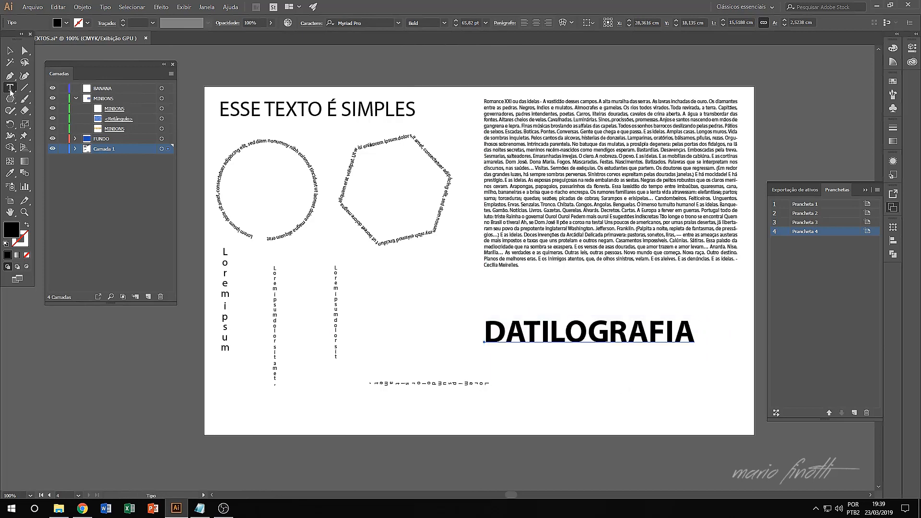
{"action": "left_click_drag", "start_coordinate": [10, 91], "coordinate": [74, 157]}
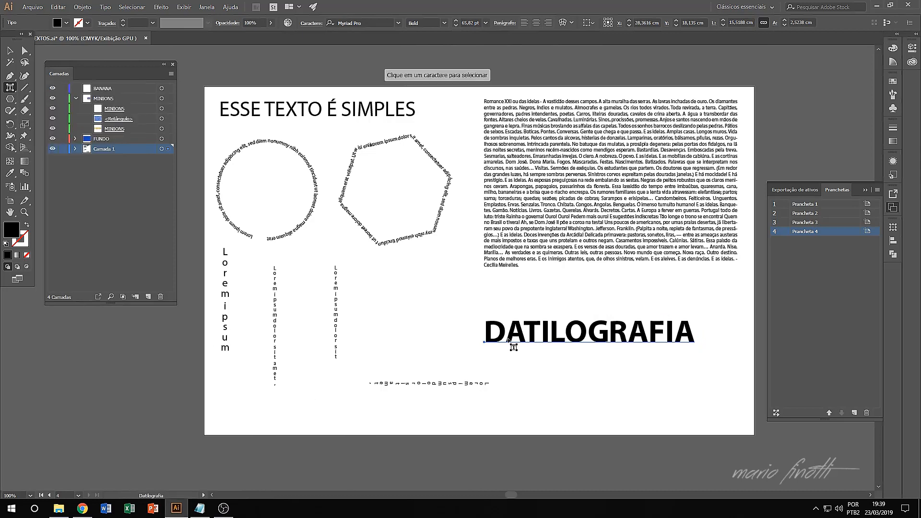
{"action": "left_click", "coordinate": [494, 328]}
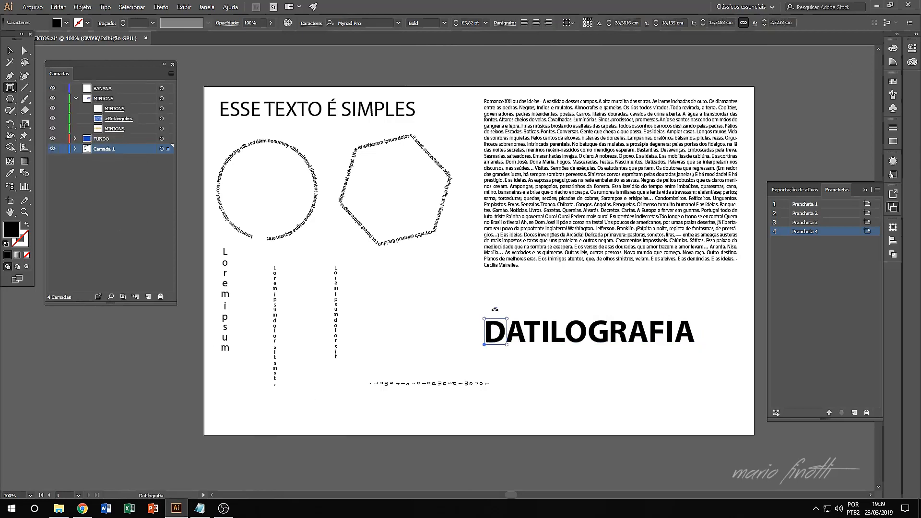
{"action": "left_click_drag", "start_coordinate": [495, 309], "coordinate": [476, 333]}
{"action": "left_click", "coordinate": [530, 326]}
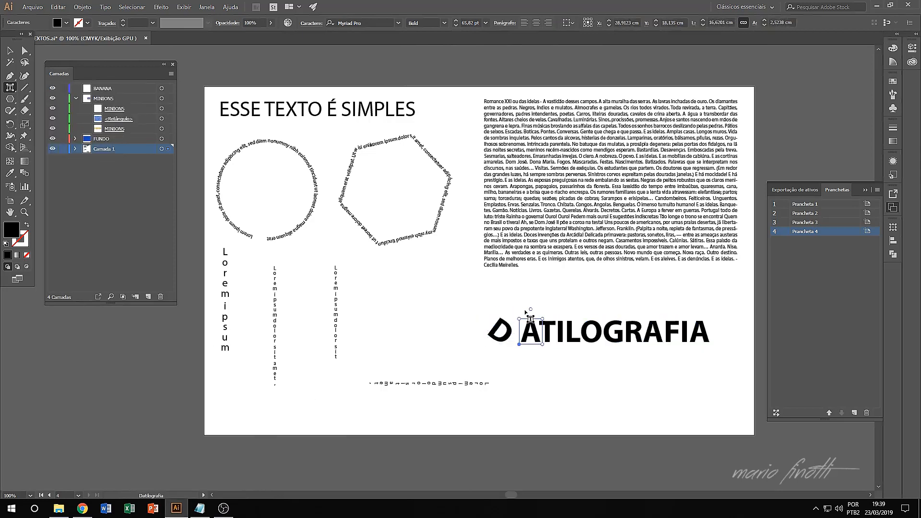
{"action": "left_click_drag", "start_coordinate": [533, 310], "coordinate": [520, 323]}
Tilt the T counterclockwise and move the first A up beside the D, keeping the word as one text object
{"action": "left_click", "coordinate": [567, 333]}
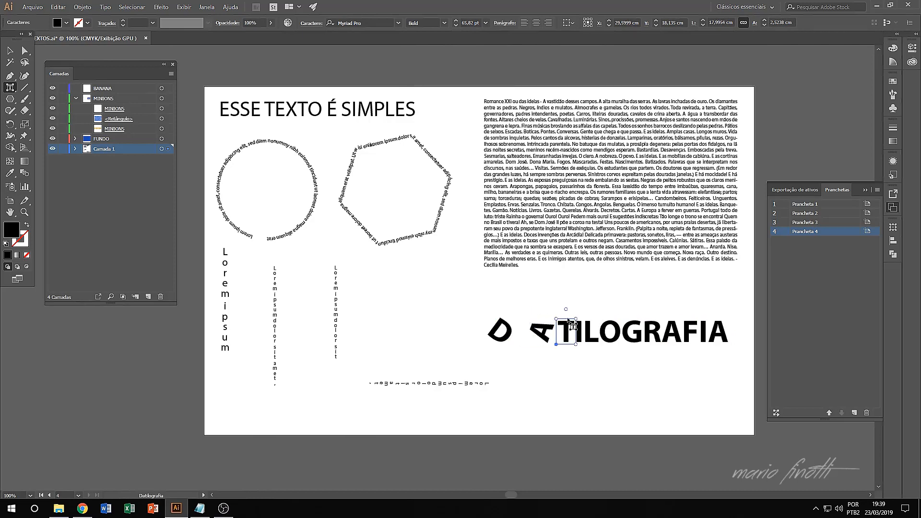
{"action": "left_click_drag", "start_coordinate": [564, 309], "coordinate": [561, 337]}
{"action": "left_click", "coordinate": [534, 331]}
{"action": "left_click", "coordinate": [559, 337]}
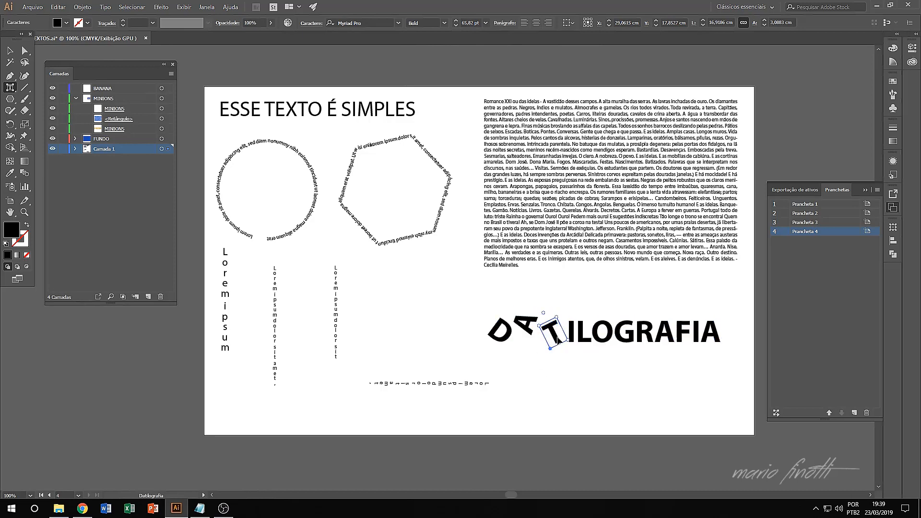
{"action": "left_click", "coordinate": [9, 51]}
{"action": "left_click", "coordinate": [650, 384]}
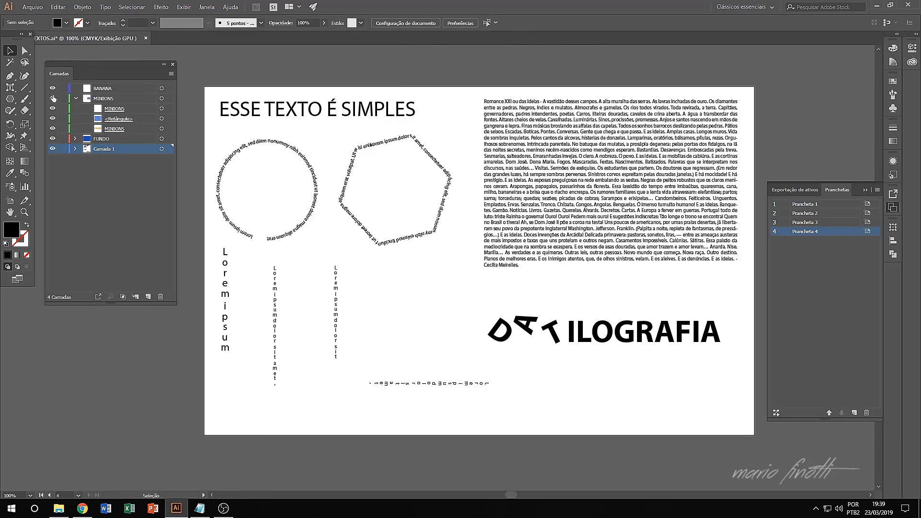
Color the first three letters of DATILOGRAFIA individually: D green, A red-orange and T purple
{"action": "left_click", "coordinate": [507, 328]}
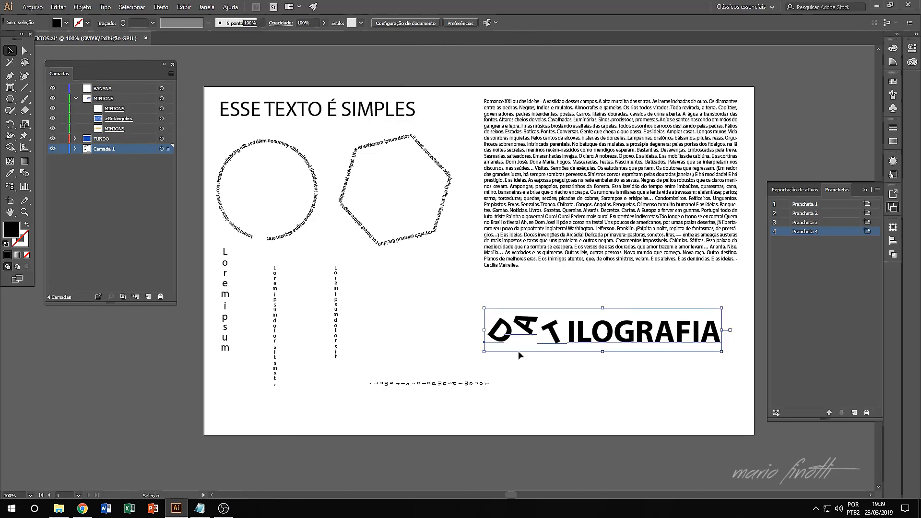
{"action": "left_click", "coordinate": [9, 87]}
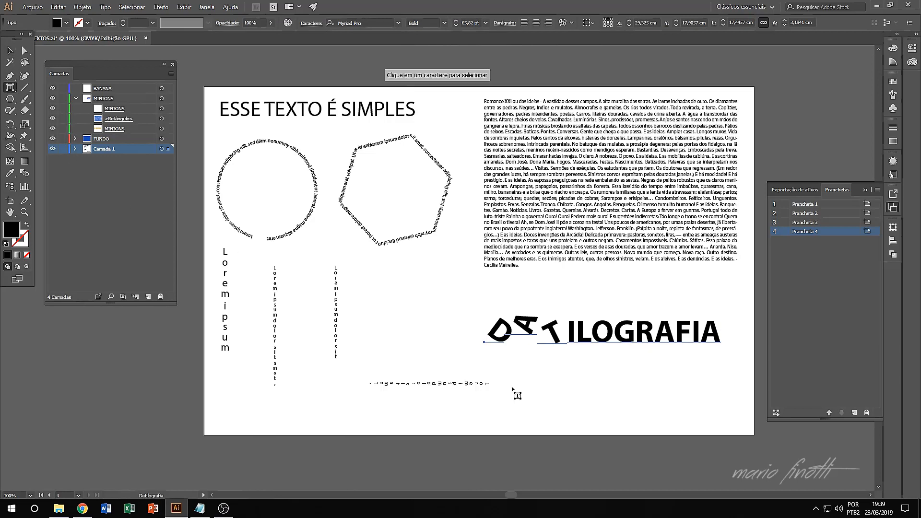
{"action": "left_click", "coordinate": [502, 330]}
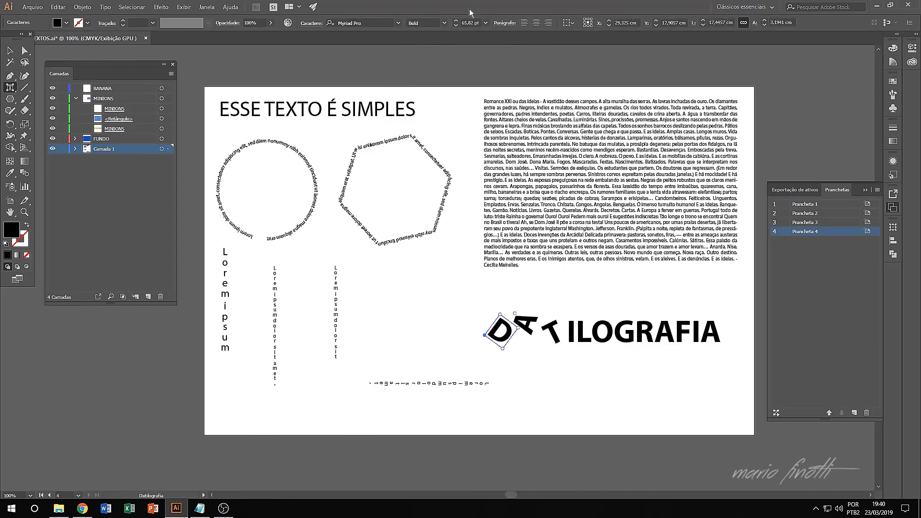
{"action": "left_click", "coordinate": [893, 48]}
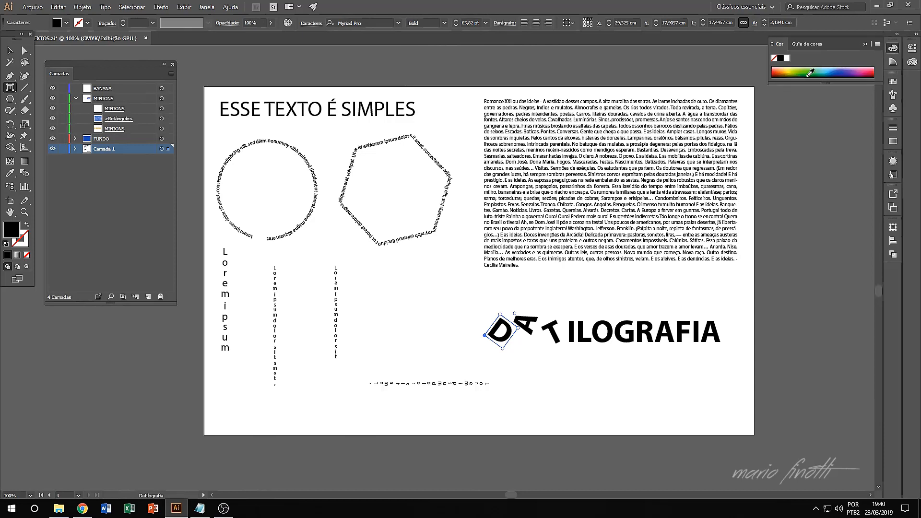
{"action": "left_click", "coordinate": [802, 72]}
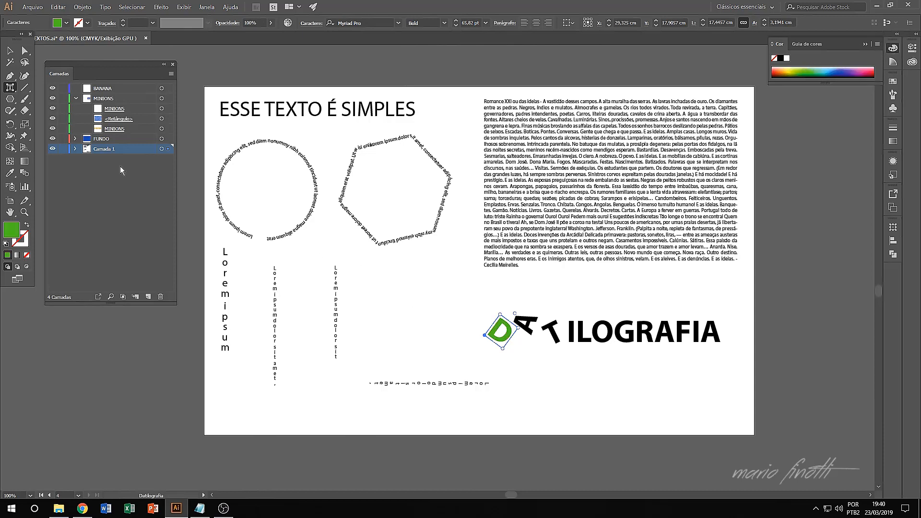
{"action": "left_click", "coordinate": [528, 329]}
{"action": "left_click", "coordinate": [774, 69]}
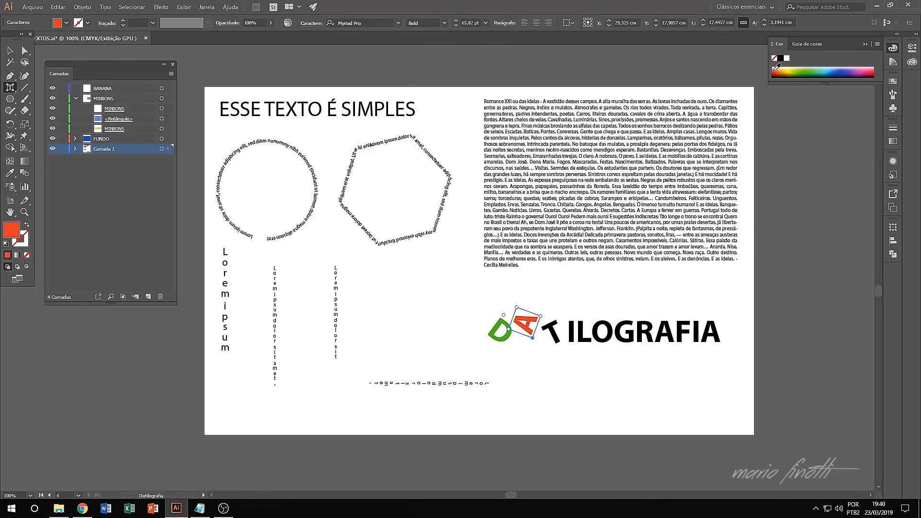
{"action": "left_click", "coordinate": [554, 335]}
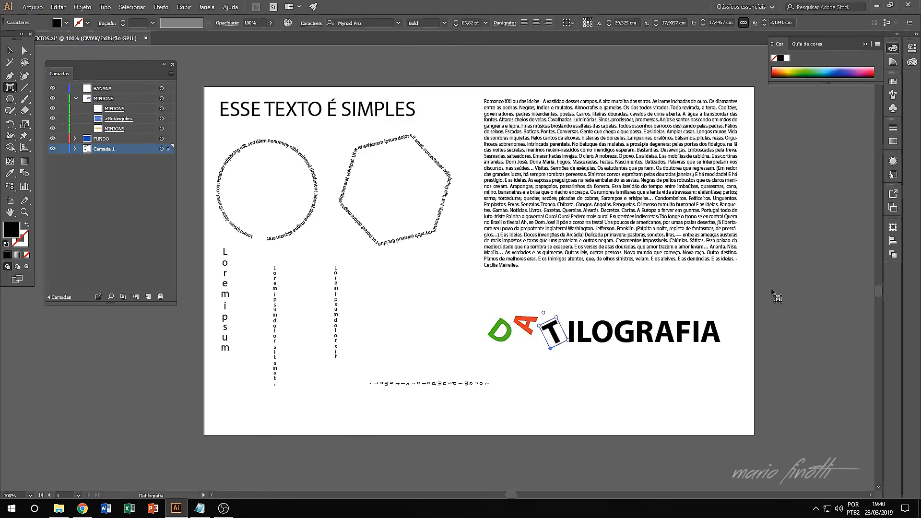
{"action": "left_click", "coordinate": [850, 71]}
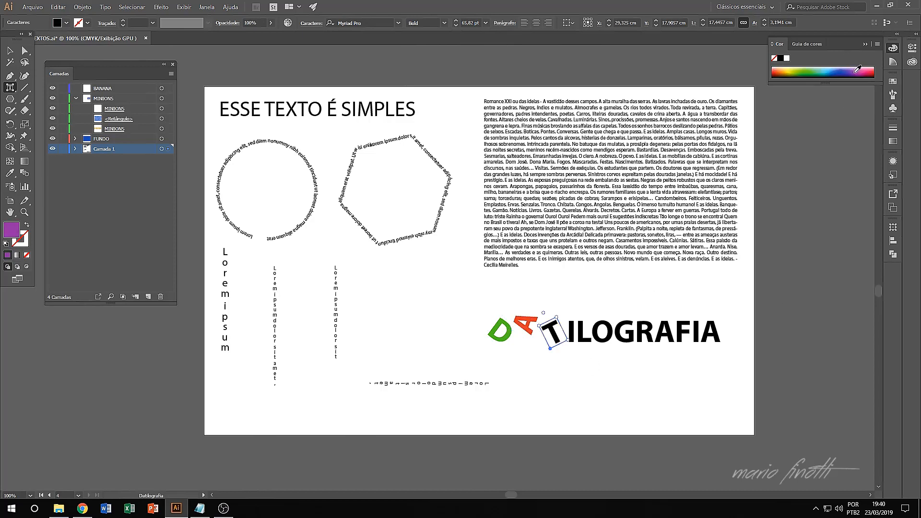
Color the next three letters of the word individually: I yellow, L blue and O pink
{"action": "left_click", "coordinate": [573, 335]}
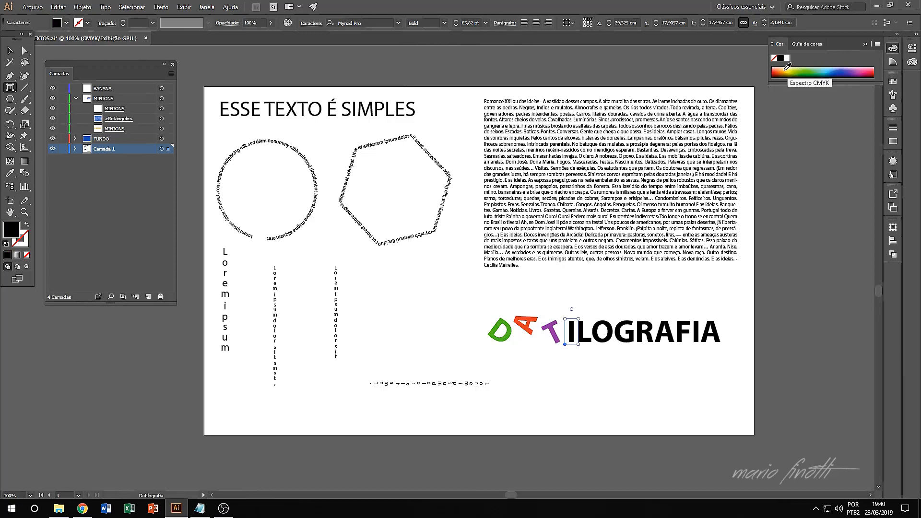
{"action": "left_click", "coordinate": [791, 71]}
{"action": "left_click", "coordinate": [586, 338]}
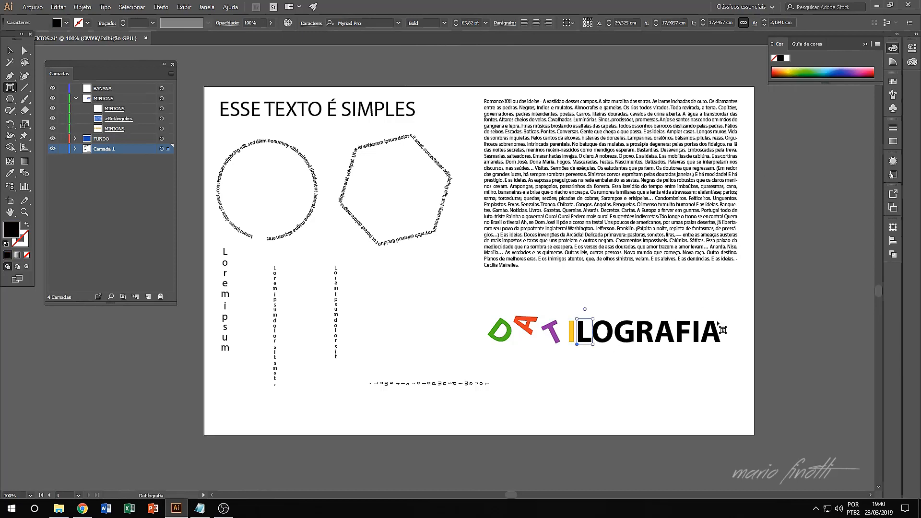
{"action": "left_click", "coordinate": [835, 71]}
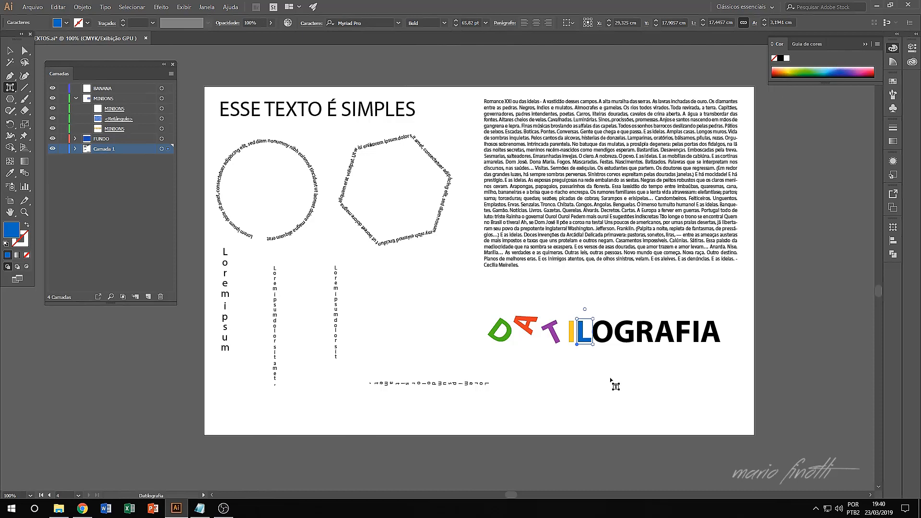
{"action": "left_click", "coordinate": [608, 337]}
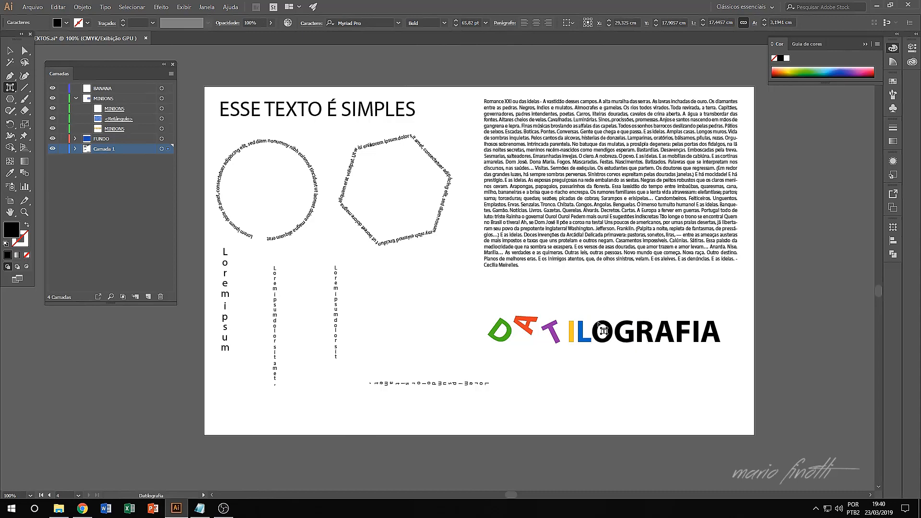
{"action": "left_click", "coordinate": [599, 323]}
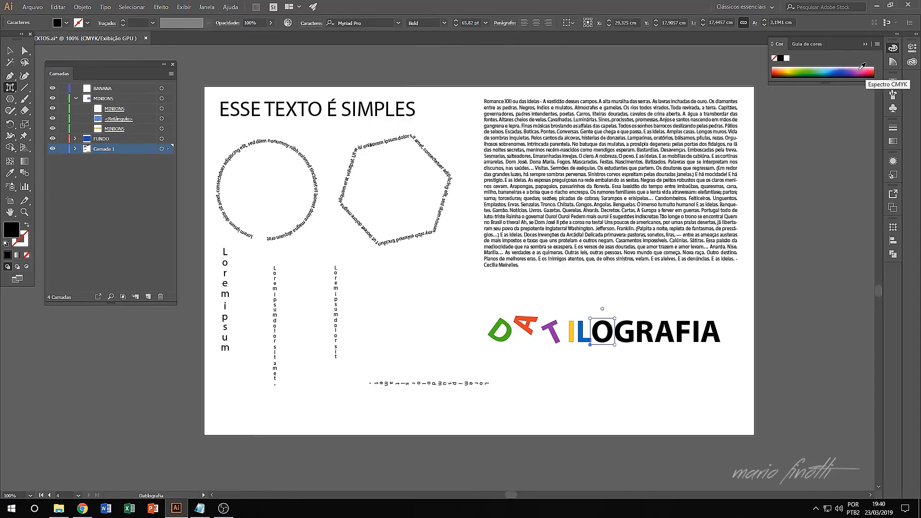
{"action": "left_click", "coordinate": [867, 72]}
Color the G orange, the R pinkish red and the A after it purple
{"action": "left_click", "coordinate": [633, 335]}
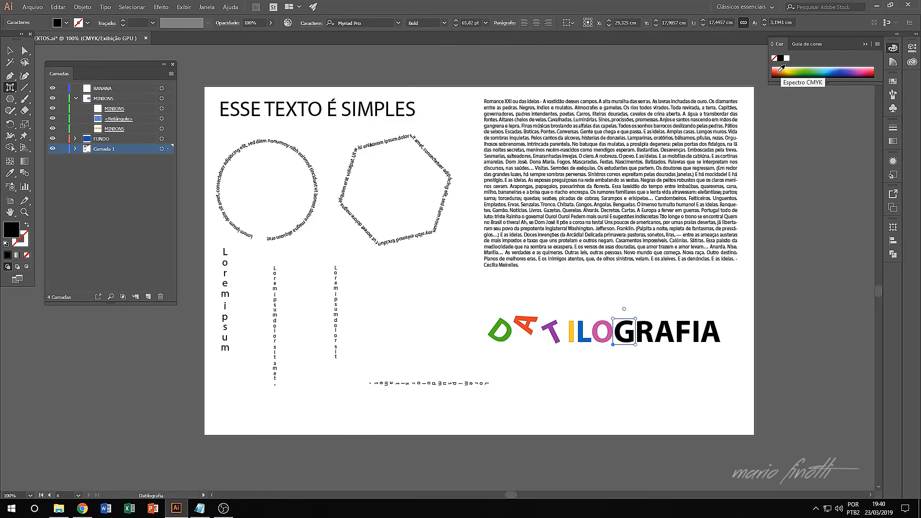
{"action": "left_click", "coordinate": [781, 70]}
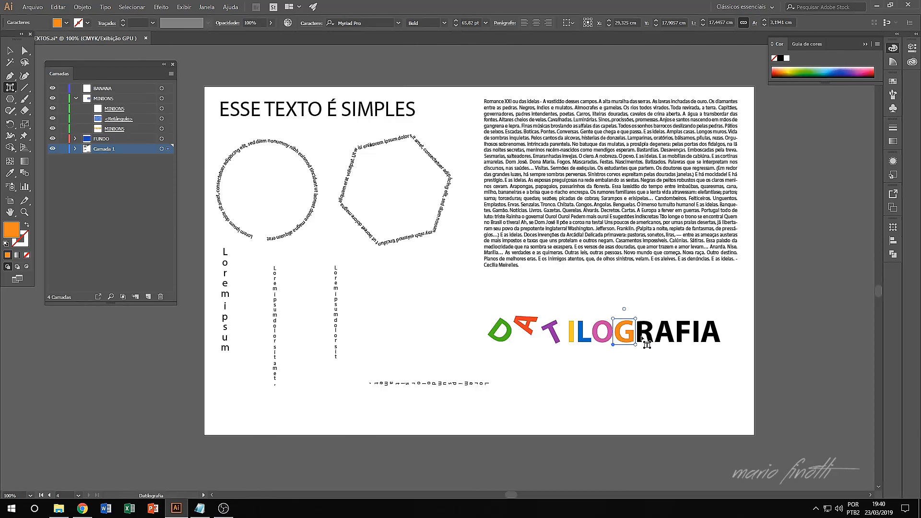
{"action": "left_click", "coordinate": [646, 336]}
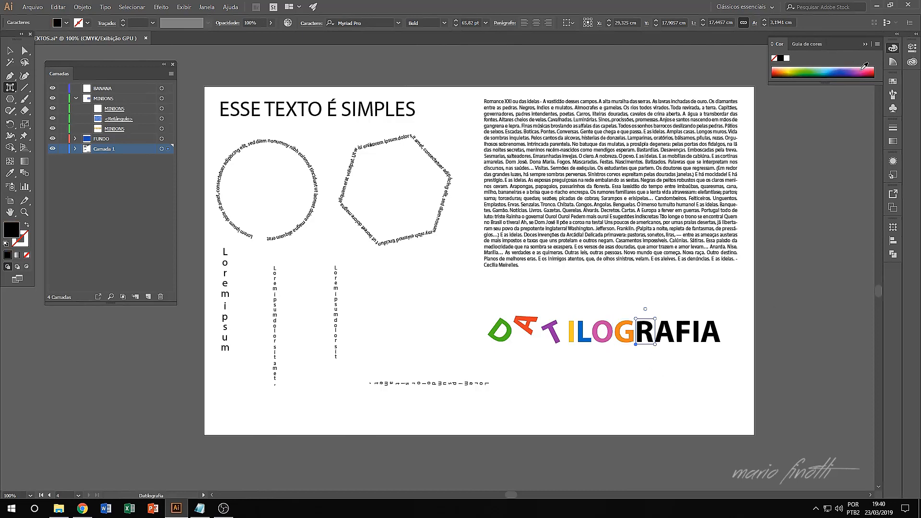
{"action": "left_click", "coordinate": [869, 71]}
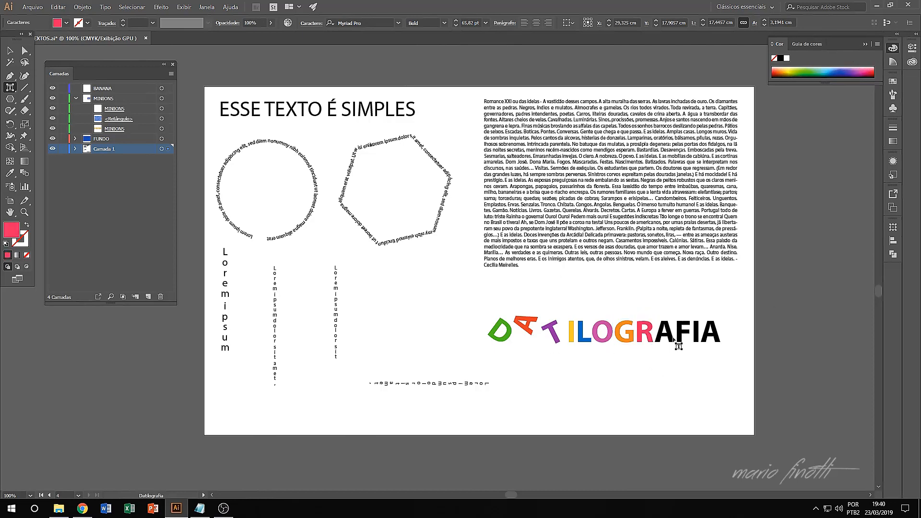
{"action": "left_click", "coordinate": [677, 344]}
{"action": "left_click", "coordinate": [860, 70]}
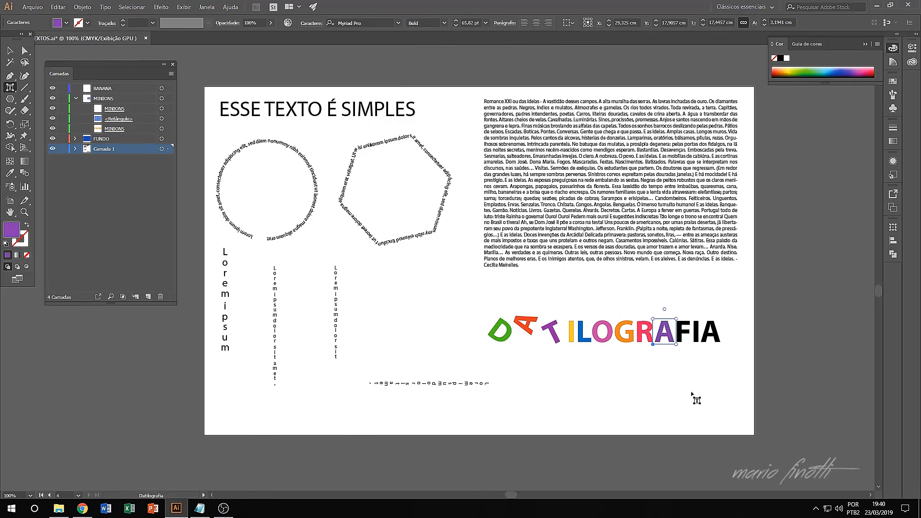
Color the last three letters of the word: F green, I dark red and the final A green
{"action": "left_click", "coordinate": [684, 336]}
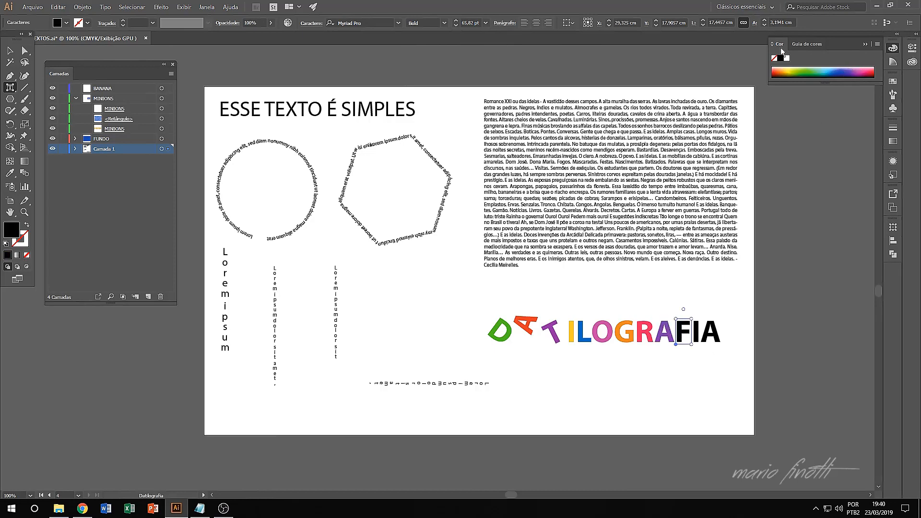
{"action": "left_click", "coordinate": [805, 67]}
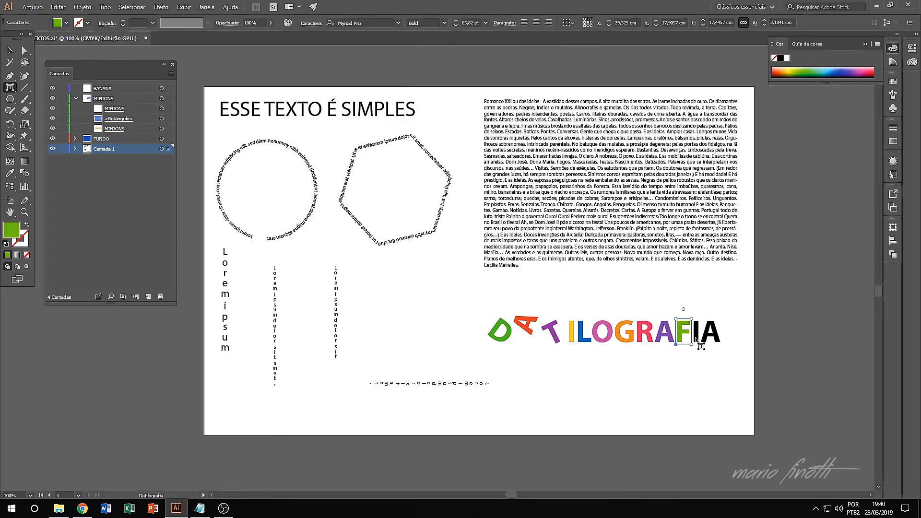
{"action": "left_click", "coordinate": [696, 336]}
{"action": "left_click", "coordinate": [776, 71]}
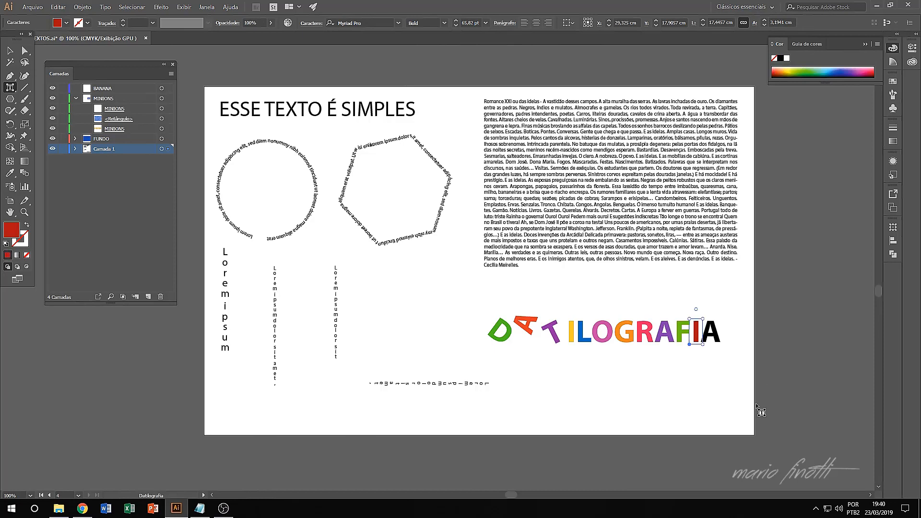
{"action": "left_click", "coordinate": [714, 337]}
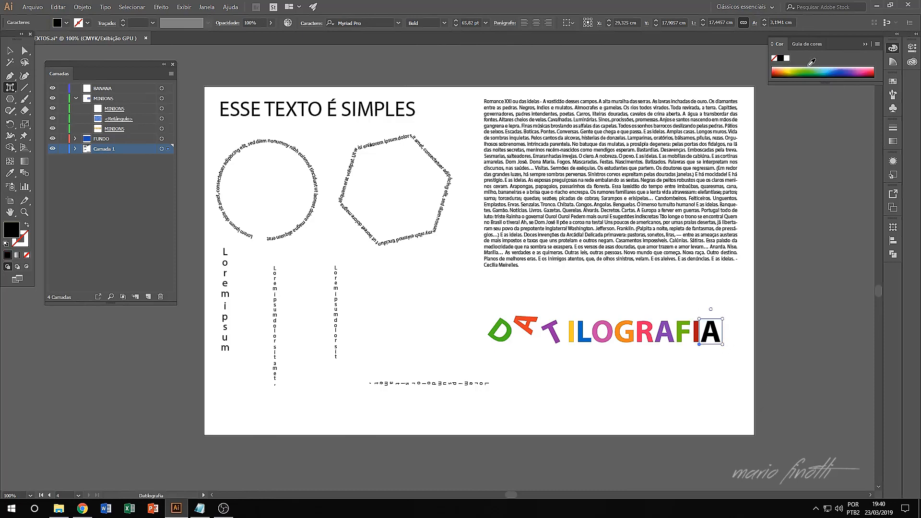
{"action": "left_click", "coordinate": [796, 68]}
{"action": "left_click", "coordinate": [790, 328]}
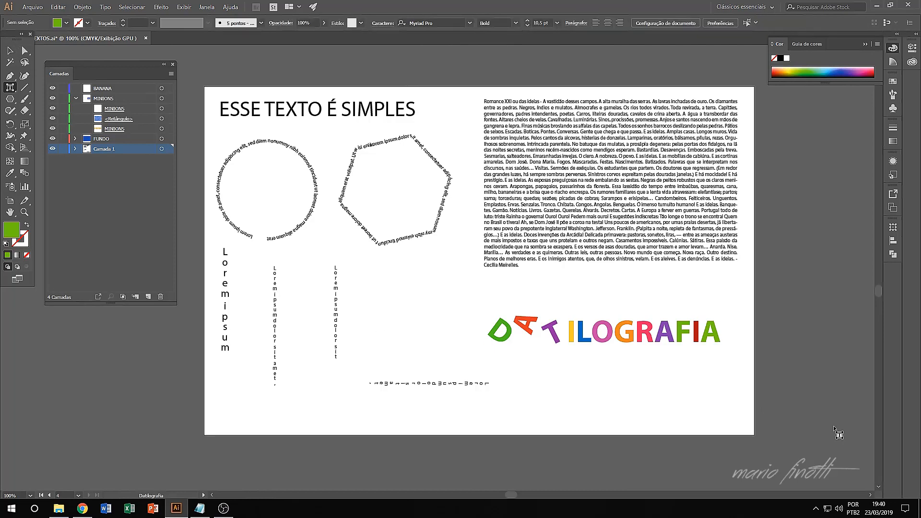
Shift the O slightly up and left, and move the G below the baseline, using the Touch Type tool
{"action": "left_click", "coordinate": [603, 325]}
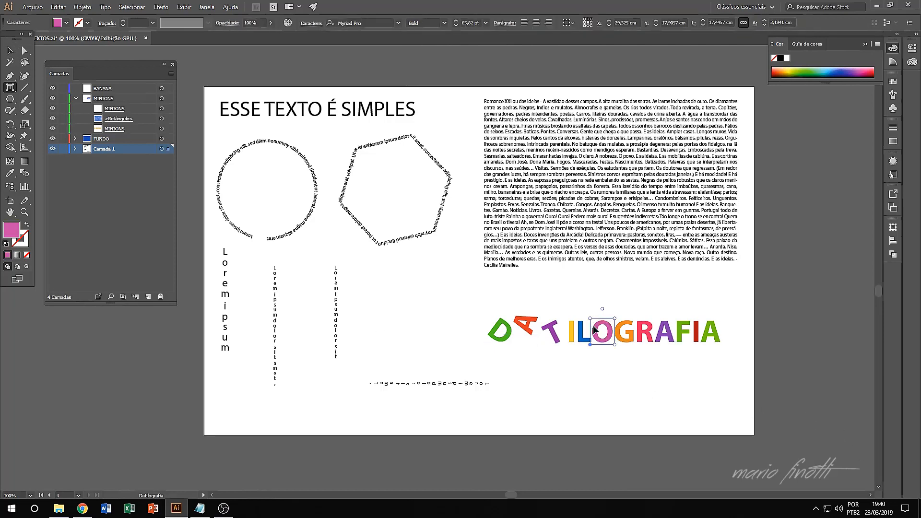
{"action": "left_click_drag", "start_coordinate": [594, 329], "coordinate": [589, 322]}
{"action": "left_click", "coordinate": [619, 338]}
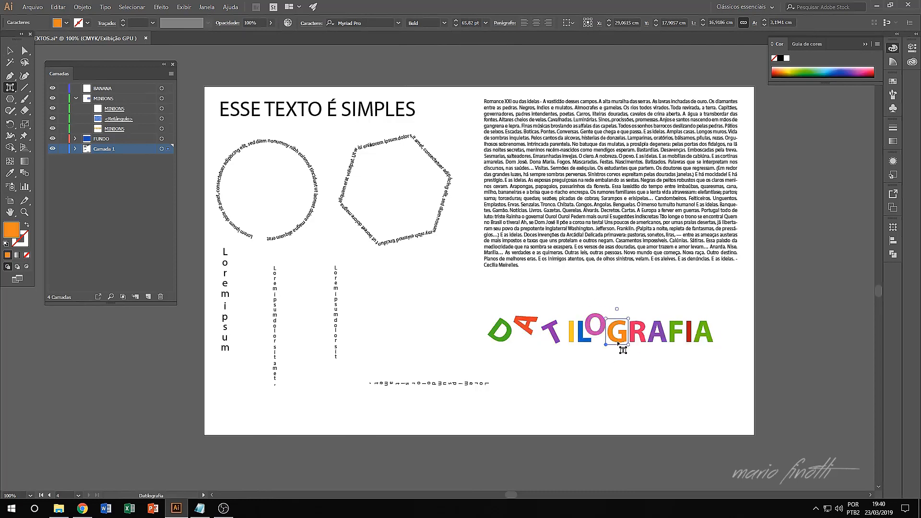
{"action": "left_click_drag", "start_coordinate": [622, 350], "coordinate": [624, 362]}
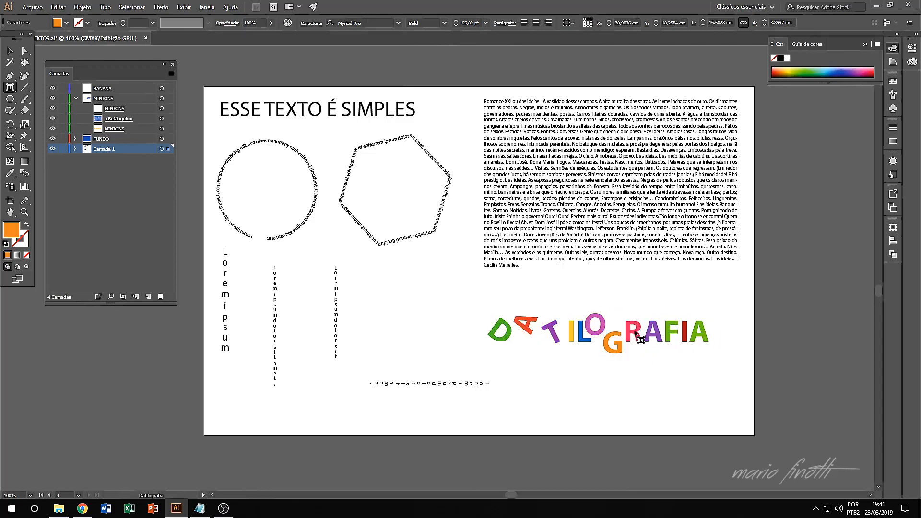
Tilt the R, lower the A after it, raise the F and lower the I slightly, leaving the whole word selected
{"action": "left_click", "coordinate": [635, 333]}
{"action": "left_click_drag", "start_coordinate": [634, 309], "coordinate": [668, 344]}
{"action": "left_click", "coordinate": [665, 334]}
{"action": "left_click", "coordinate": [661, 335]}
{"action": "left_click", "coordinate": [671, 336]}
{"action": "left_click", "coordinate": [700, 366]}
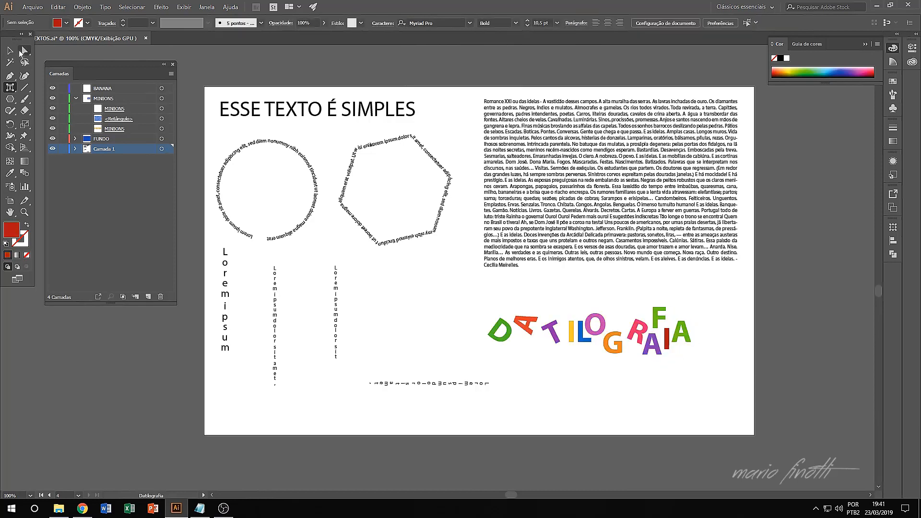
{"action": "left_click", "coordinate": [10, 50]}
{"action": "left_click", "coordinate": [617, 351]}
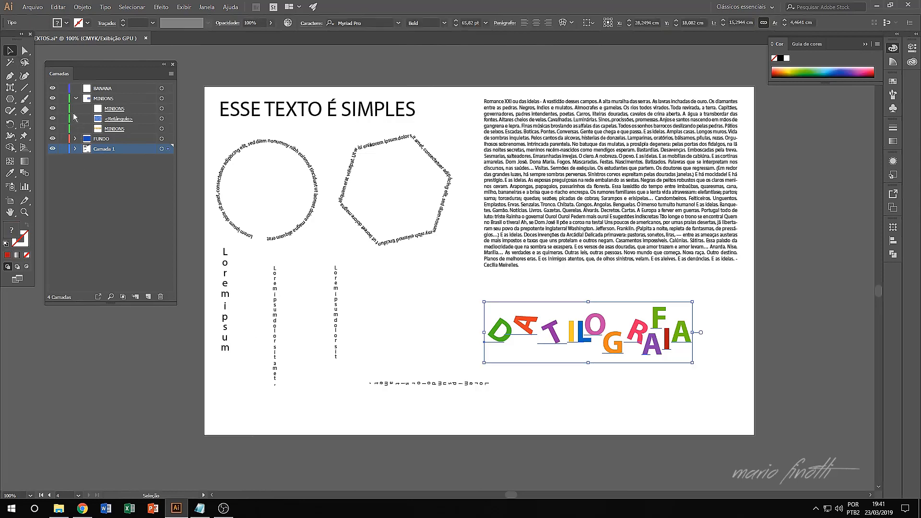
{"action": "left_click_drag", "start_coordinate": [9, 87], "coordinate": [55, 160]}
{"action": "left_click", "coordinate": [576, 331]}
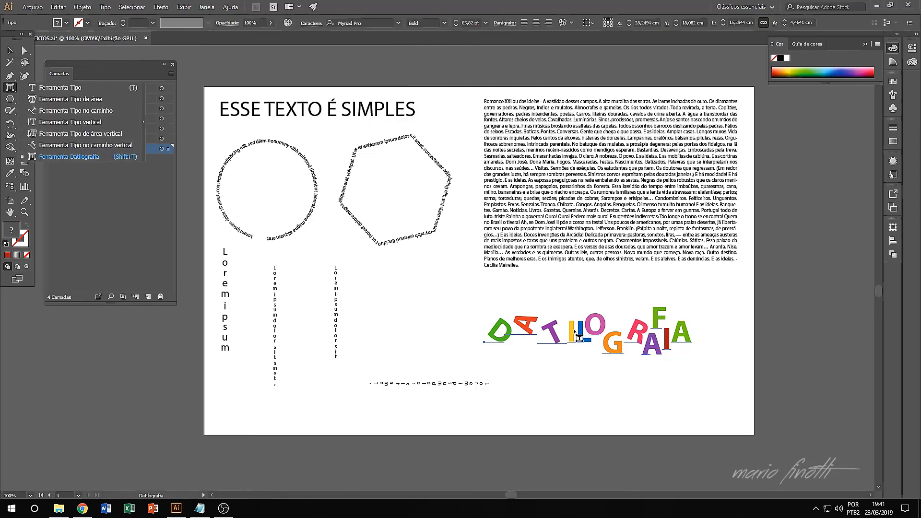
{"action": "left_click", "coordinate": [10, 50]}
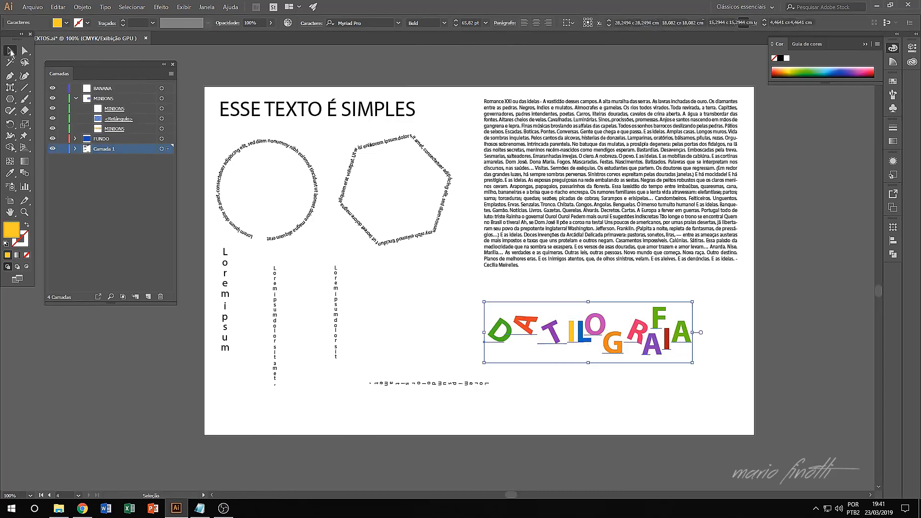
Move the colored word toward the artboard's lower right and the sideways Lorem ipsum line to its lower left
{"action": "left_click_drag", "start_coordinate": [573, 340], "coordinate": [611, 391]}
{"action": "left_click", "coordinate": [822, 292]}
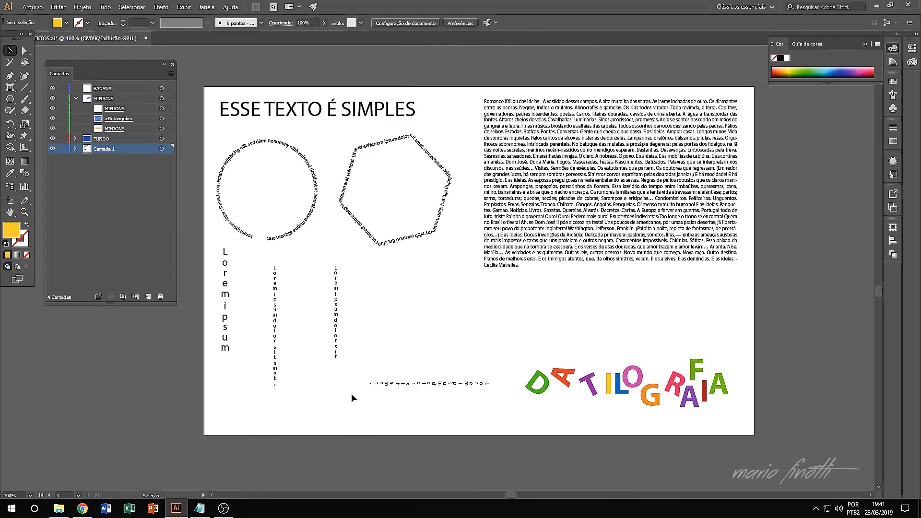
{"action": "left_click_drag", "start_coordinate": [415, 388], "coordinate": [293, 419]}
Shrink the long paragraph's text frame, and stretch it back to about 18.6 cm wide and 12.3 cm high to reflow the text
{"action": "left_click", "coordinate": [568, 254]}
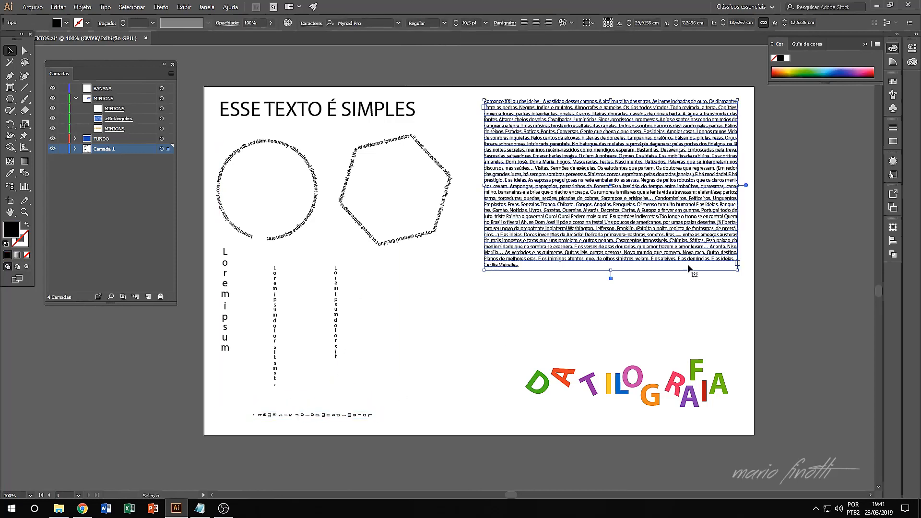
{"action": "left_click_drag", "start_coordinate": [741, 274], "coordinate": [658, 216]}
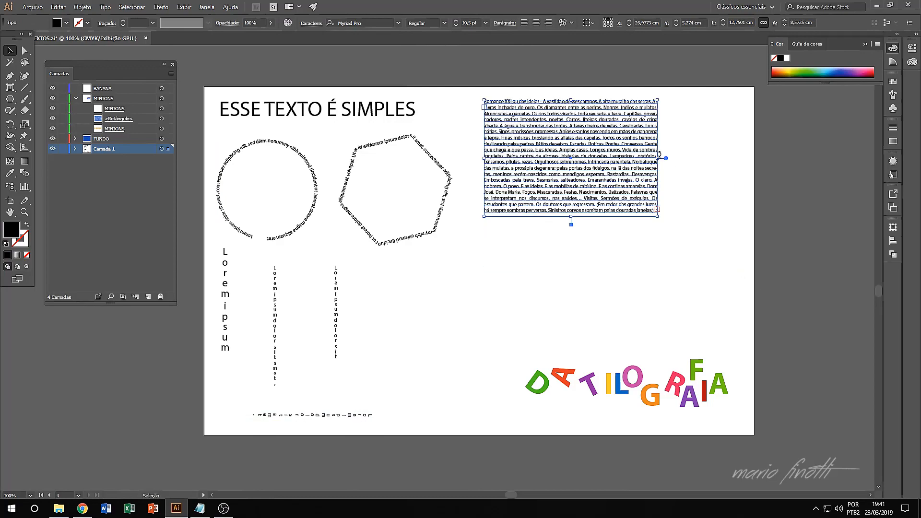
{"action": "left_click_drag", "start_coordinate": [661, 156], "coordinate": [738, 158]}
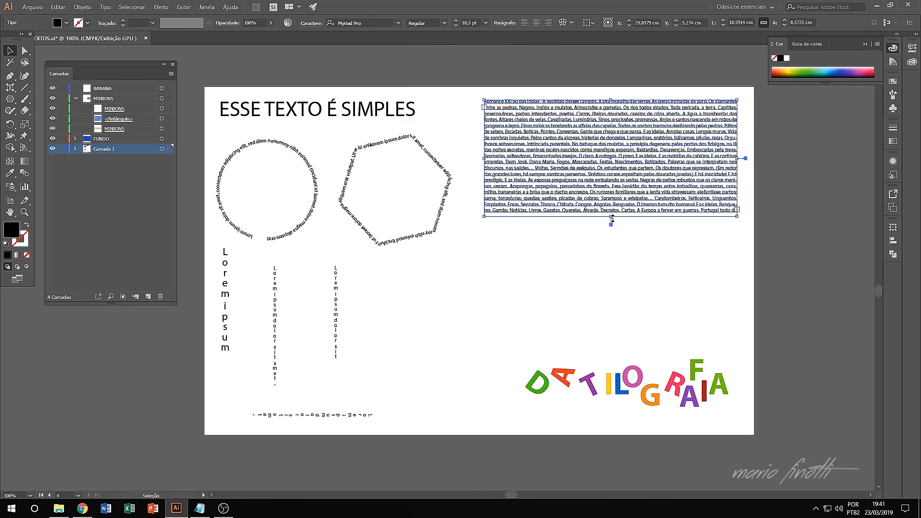
{"action": "left_click_drag", "start_coordinate": [615, 220], "coordinate": [618, 267]}
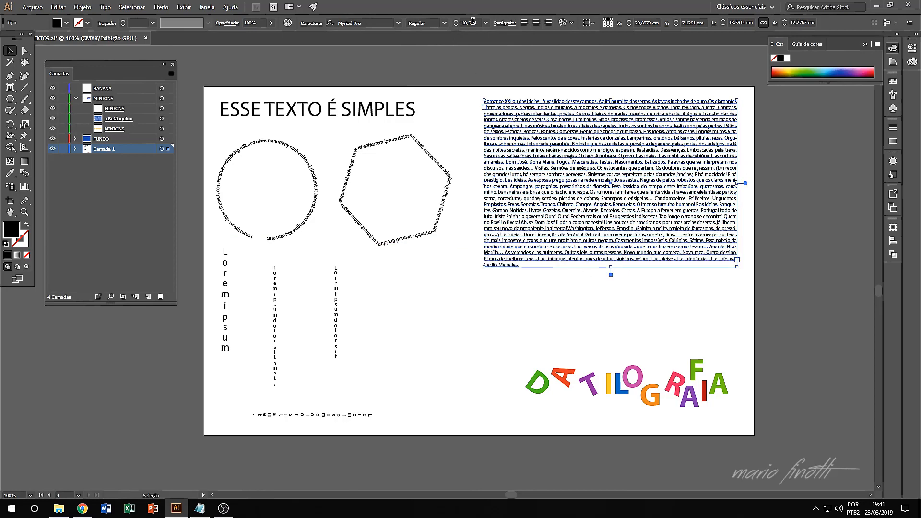
Set the long paragraph's font size to 9 pt and shrink its text frame to fit closely around the text
{"action": "left_click", "coordinate": [457, 26]}
{"action": "left_click", "coordinate": [457, 27]}
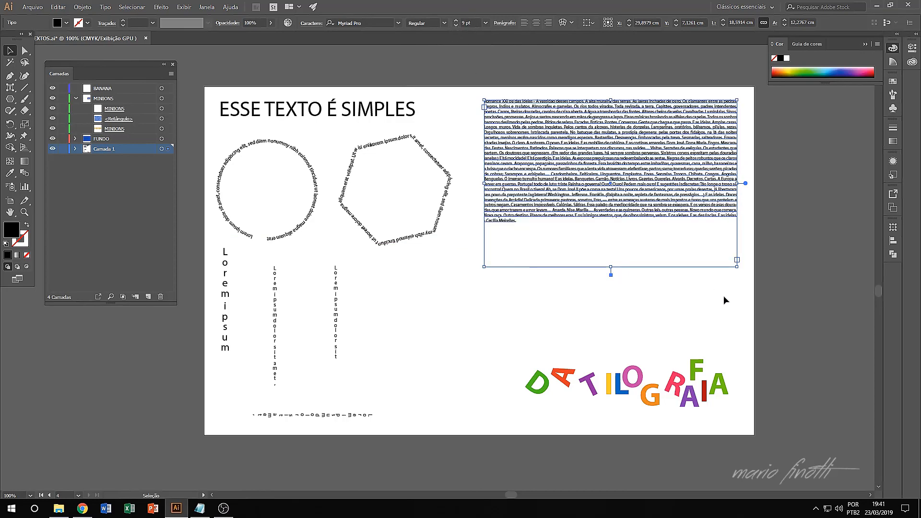
{"action": "left_click_drag", "start_coordinate": [738, 268], "coordinate": [725, 234]}
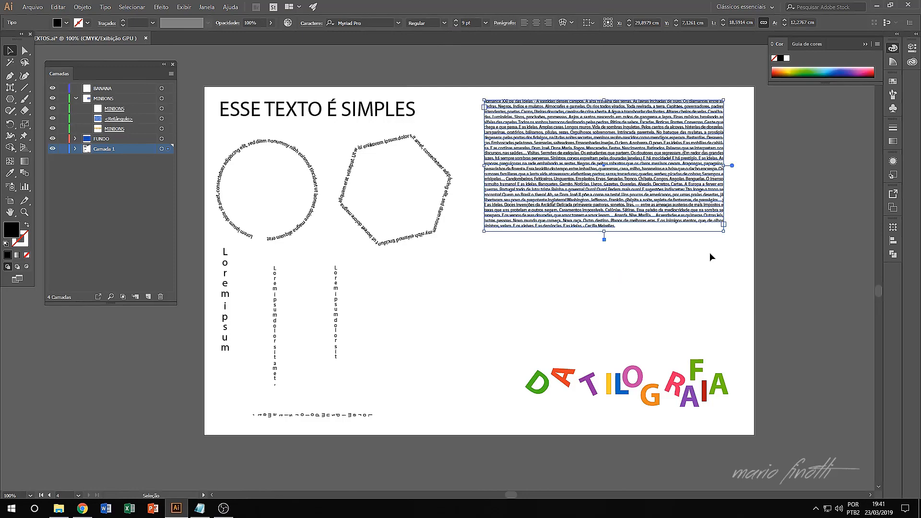
Move the paragraph into the artboard's upper-right corner and the colored word to the bottom centre, freeing space below the paragraph
{"action": "left_click", "coordinate": [690, 284]}
{"action": "left_click_drag", "start_coordinate": [621, 119], "coordinate": [643, 113]}
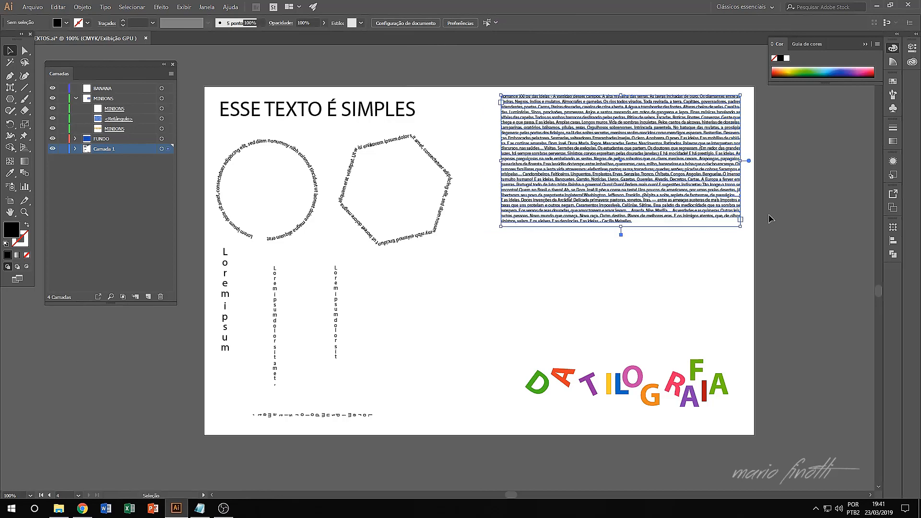
{"action": "left_click", "coordinate": [796, 200]}
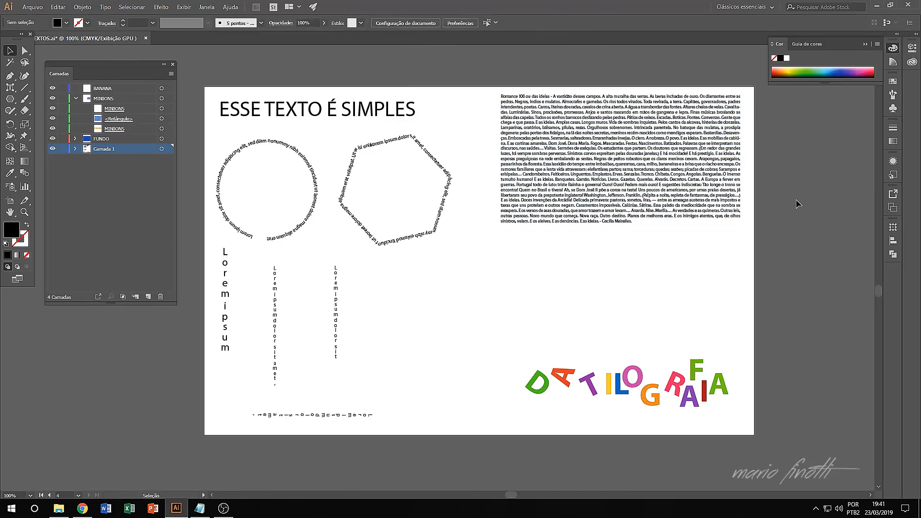
{"action": "left_click_drag", "start_coordinate": [595, 389], "coordinate": [370, 393]}
{"action": "left_click", "coordinate": [611, 307]}
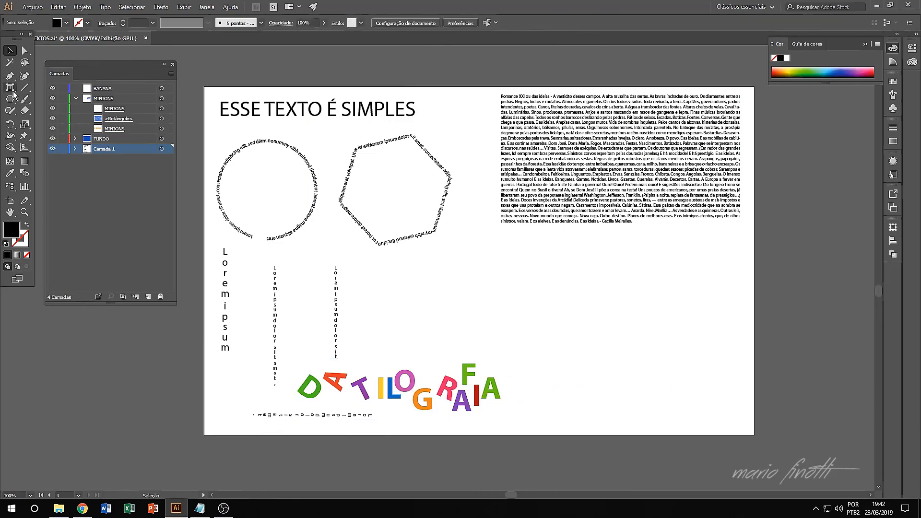
Add a point-type letter H below the paragraph and enlarge it to about 457 pt
{"action": "left_click_drag", "start_coordinate": [15, 91], "coordinate": [46, 89]}
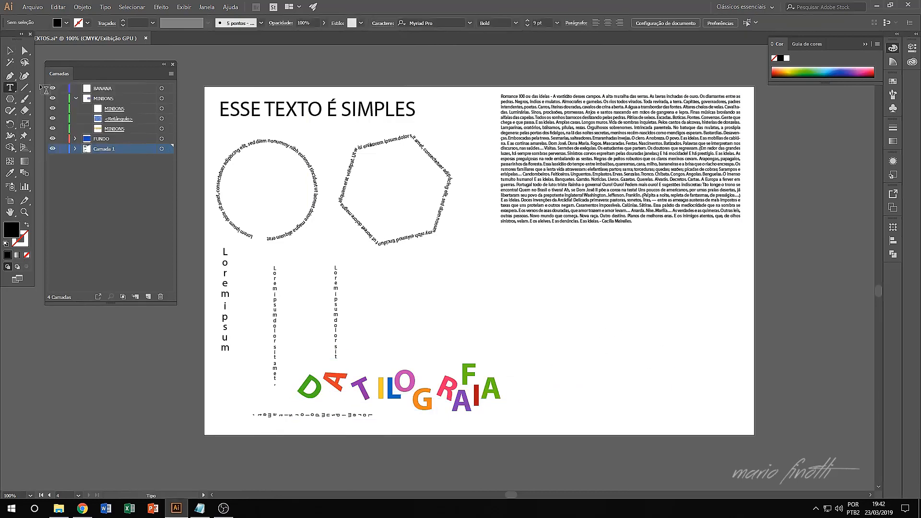
{"action": "left_click", "coordinate": [595, 318]}
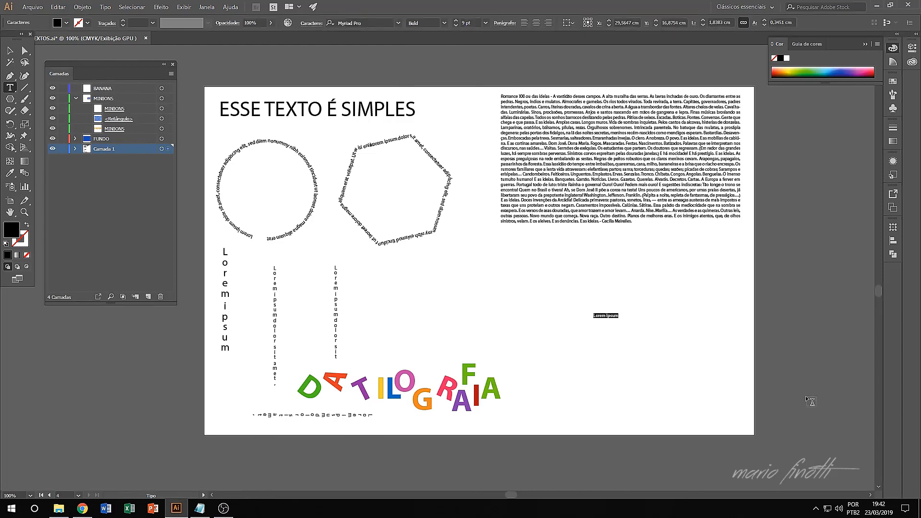
{"action": "type", "text": "H"}
{"action": "key", "text": "Escape"}
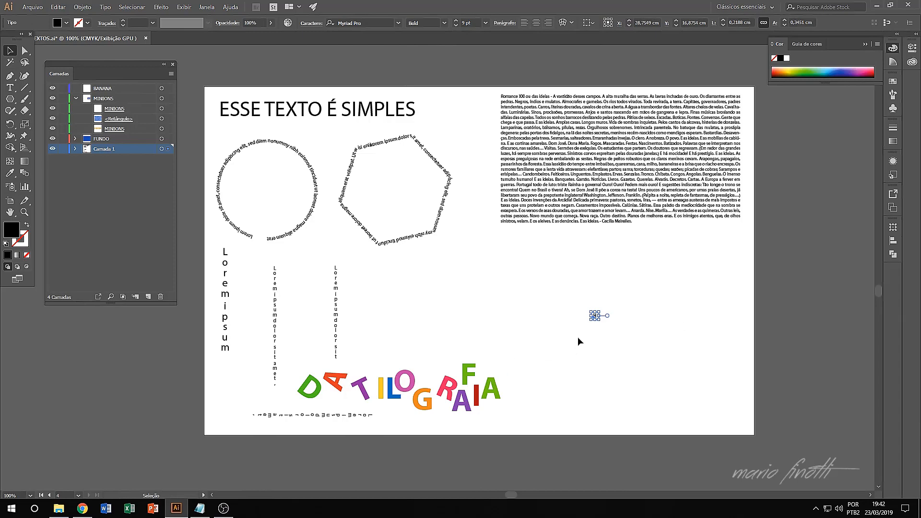
{"action": "left_click_drag", "start_coordinate": [601, 322], "coordinate": [715, 434]}
{"action": "left_click_drag", "start_coordinate": [623, 285], "coordinate": [660, 300]}
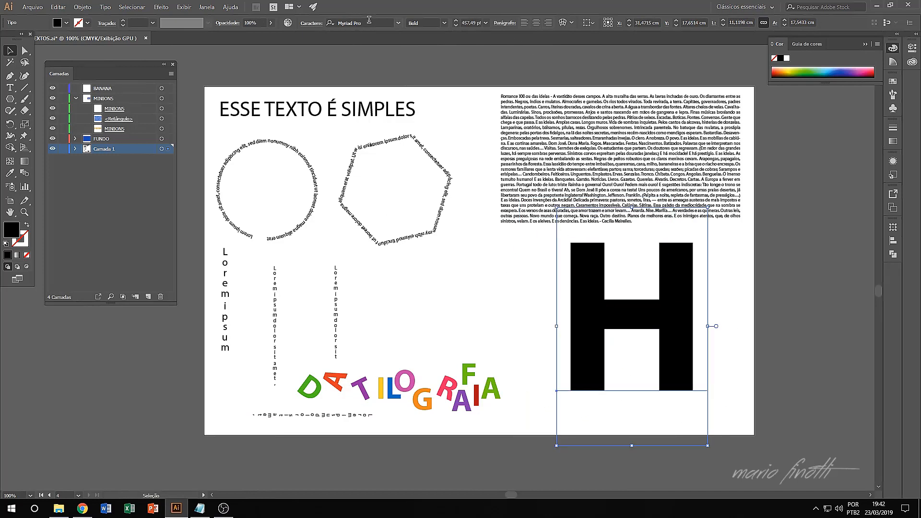
Change the H's font to PRIMETIME Regular, enlarge it to about 514 pt and position it in the artboard's lower-right corner
{"action": "left_click", "coordinate": [401, 24]}
{"action": "left_click", "coordinate": [413, 70]}
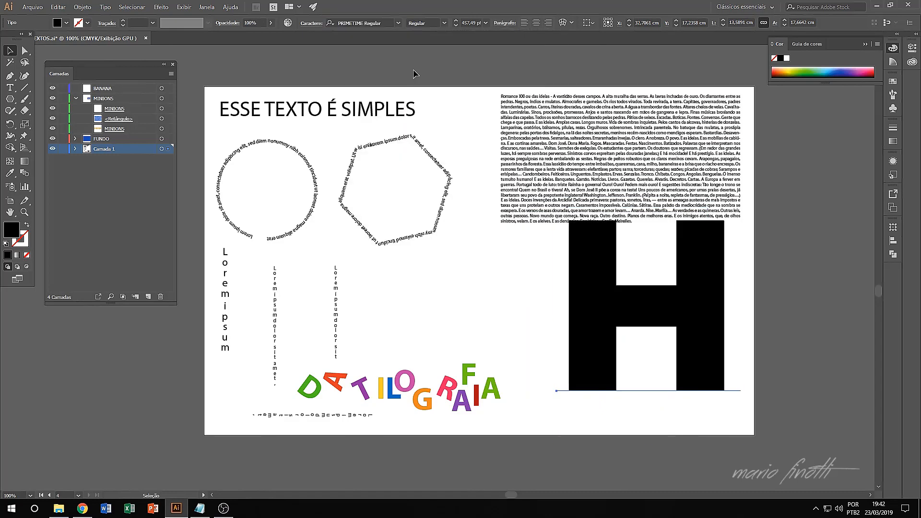
{"action": "left_click_drag", "start_coordinate": [706, 315], "coordinate": [683, 334]}
{"action": "left_click_drag", "start_coordinate": [725, 465], "coordinate": [739, 475]}
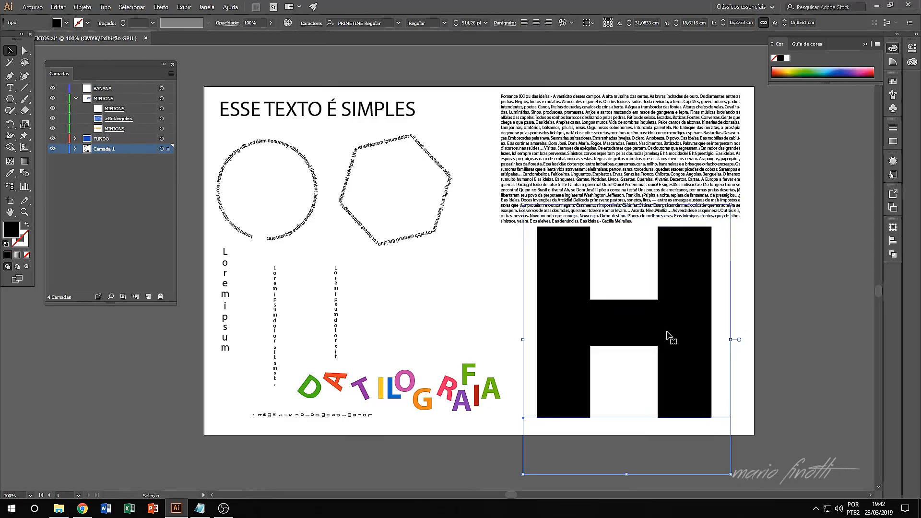
{"action": "left_click_drag", "start_coordinate": [667, 331], "coordinate": [681, 334]}
{"action": "left_click", "coordinate": [820, 289]}
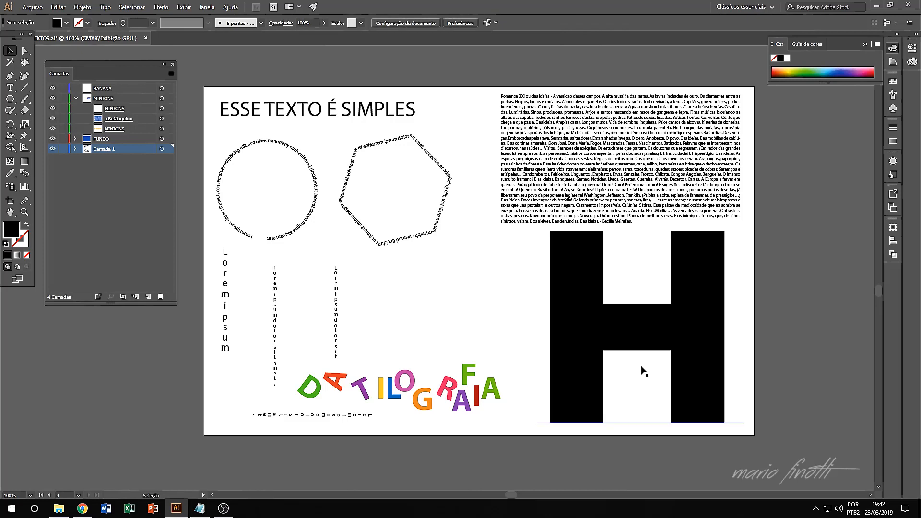
Convert the H to outlines and show its anchor points with the Direct Selection tool
{"action": "left_click", "coordinate": [584, 265]}
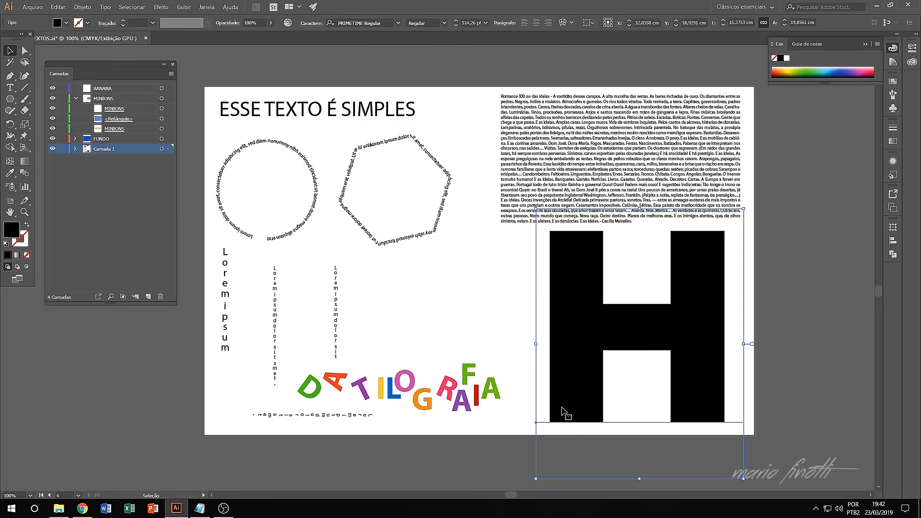
{"action": "right_click", "coordinate": [575, 283]}
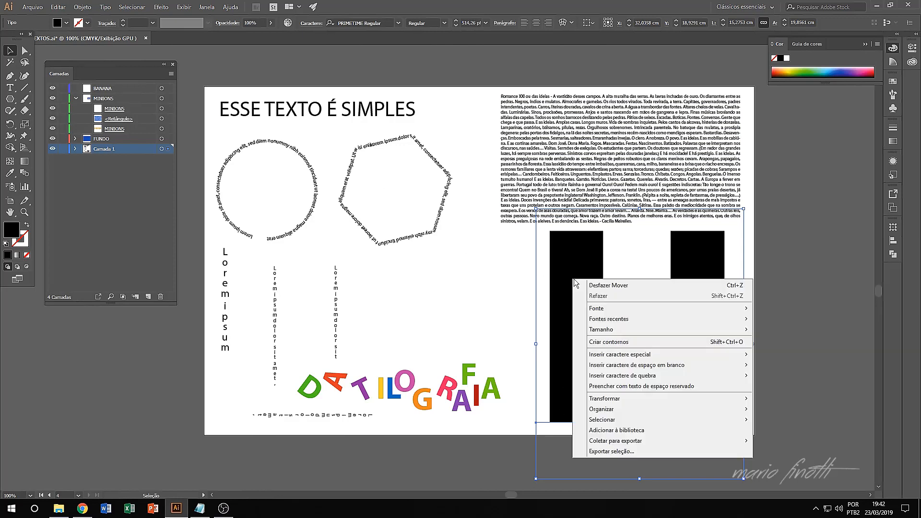
{"action": "left_click", "coordinate": [630, 342]}
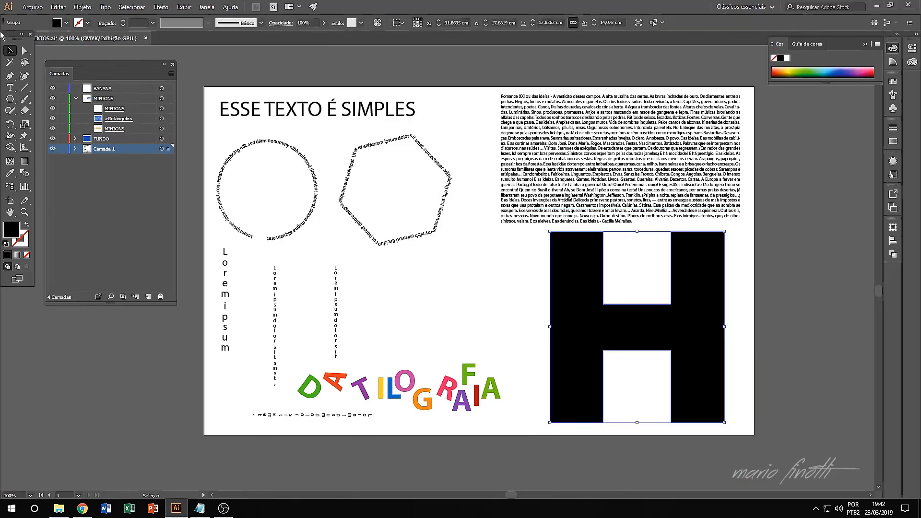
{"action": "left_click", "coordinate": [24, 50]}
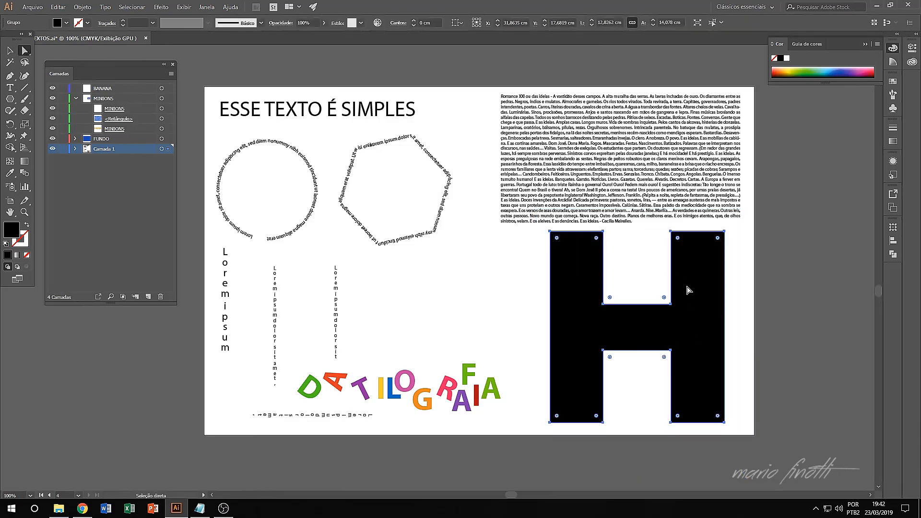
Try to place text inside the outlined H with the Area Type tool
{"action": "left_click", "coordinate": [16, 88]}
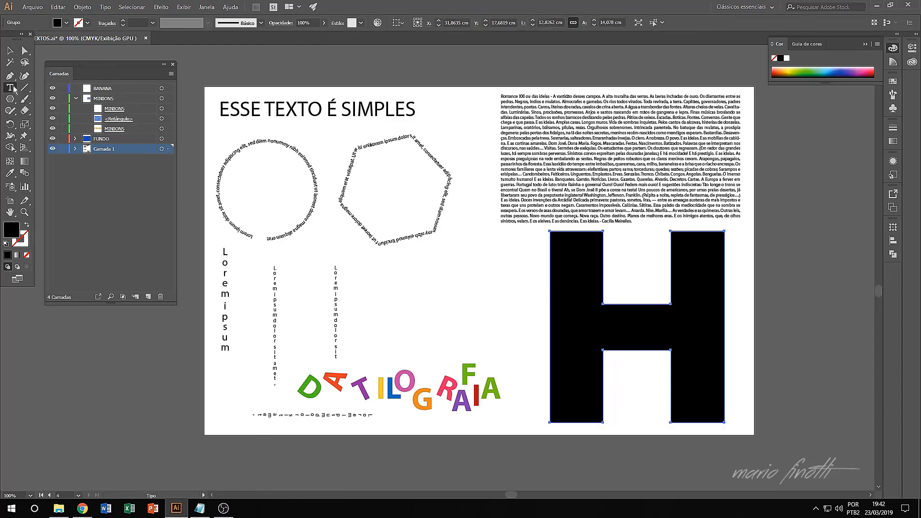
{"action": "left_click", "coordinate": [43, 99]}
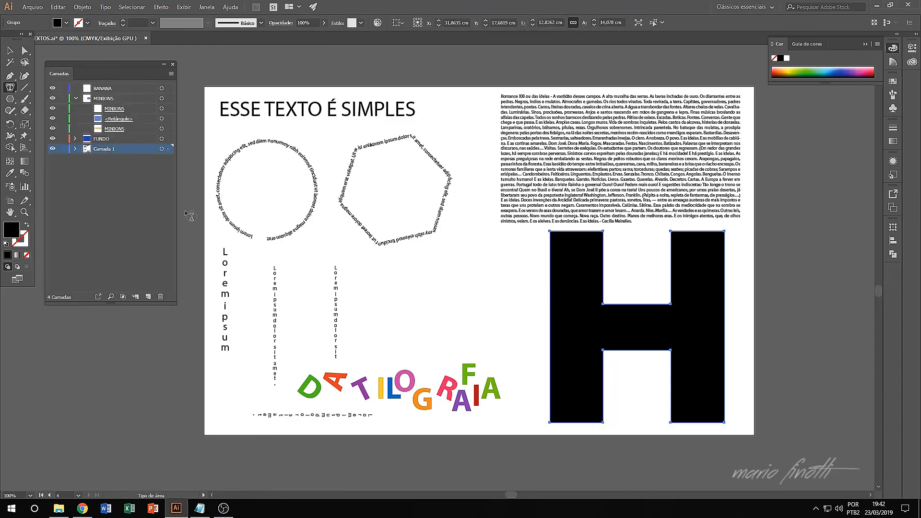
{"action": "left_click", "coordinate": [560, 255]}
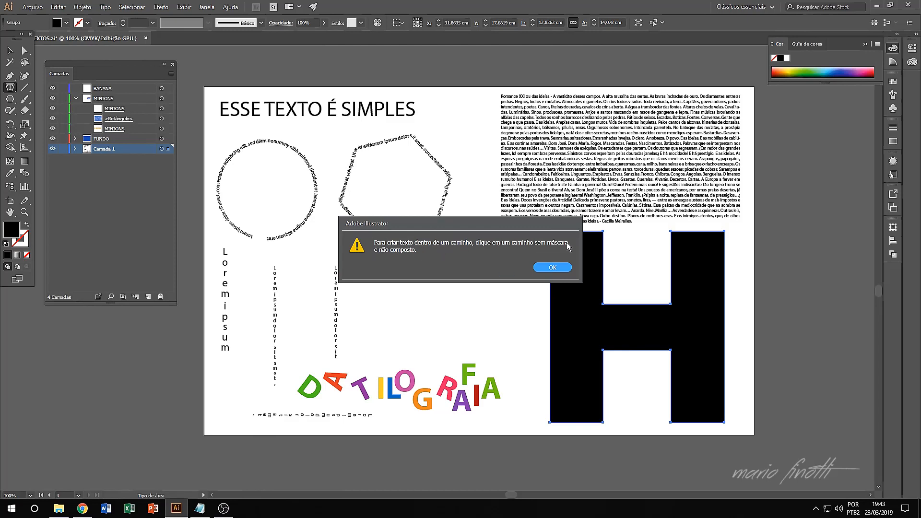
{"action": "left_click", "coordinate": [553, 267]}
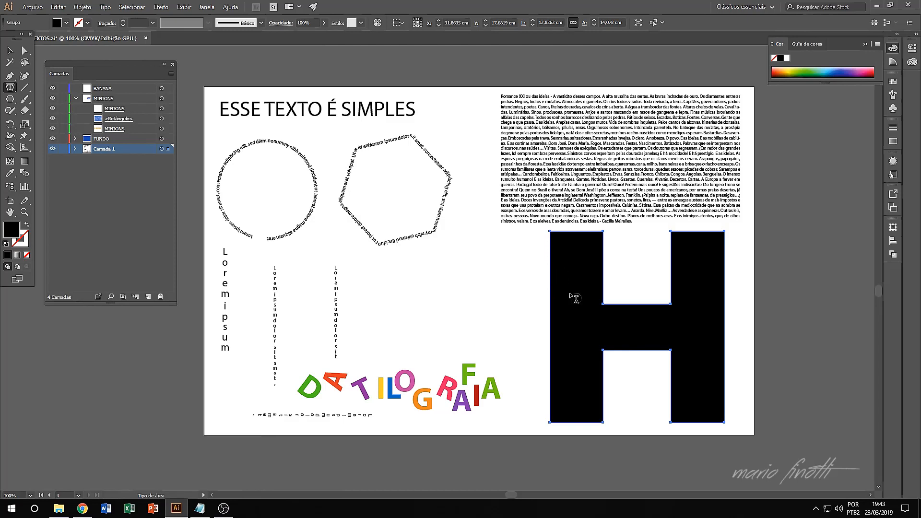
{"action": "key", "text": "v"}
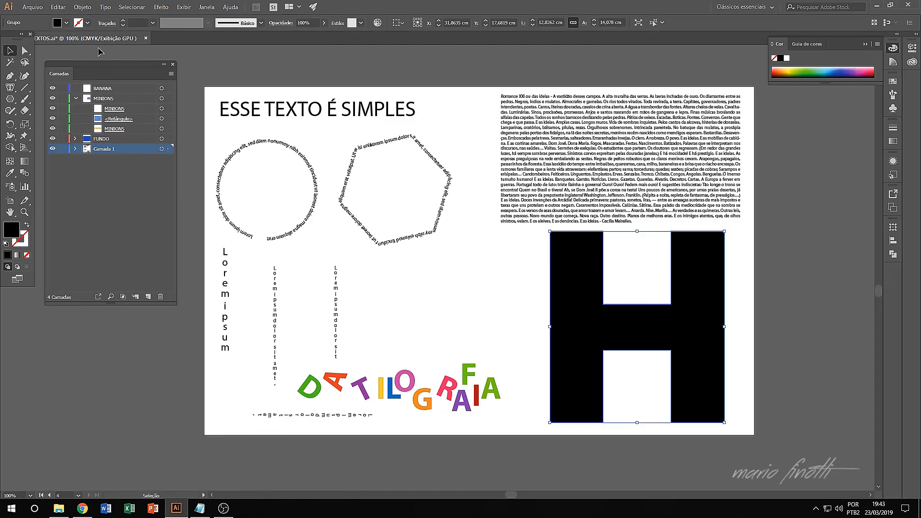
Release the compound path of the outlined H
{"action": "left_click", "coordinate": [82, 7]}
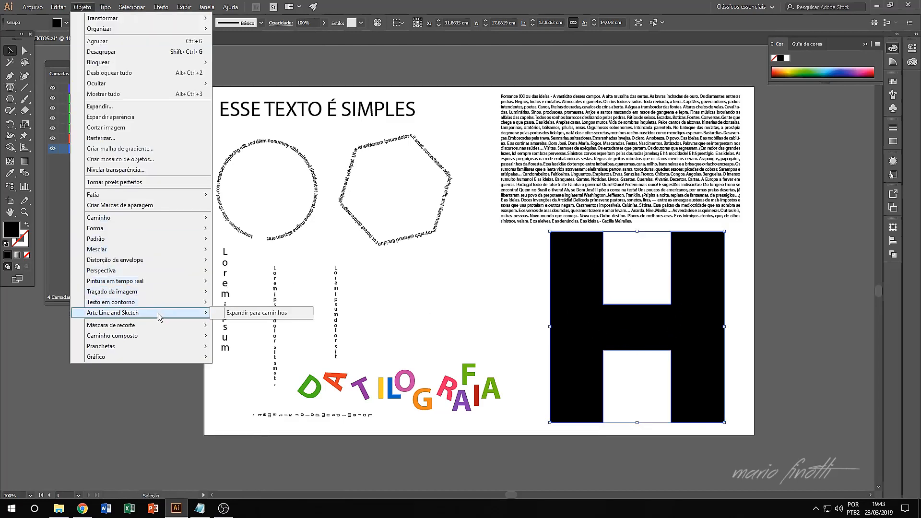
{"action": "mouse_move", "coordinate": [160, 340]}
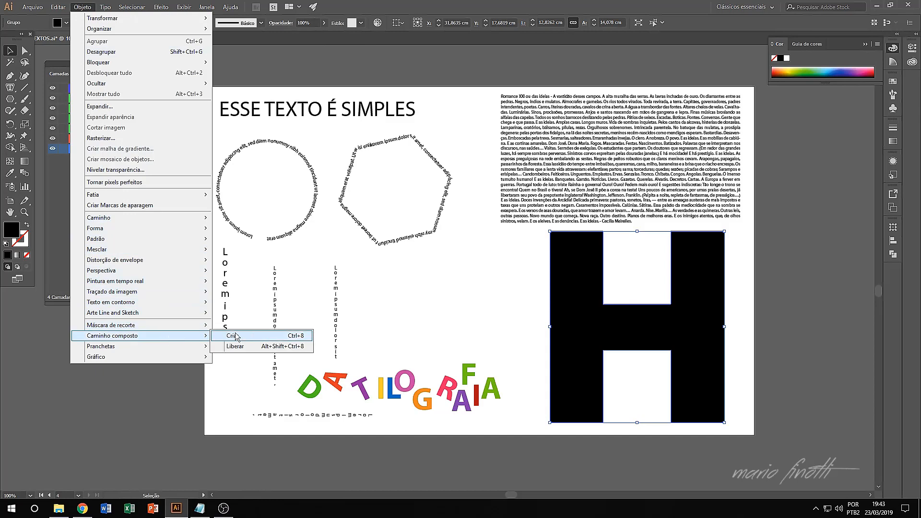
{"action": "left_click", "coordinate": [264, 347]}
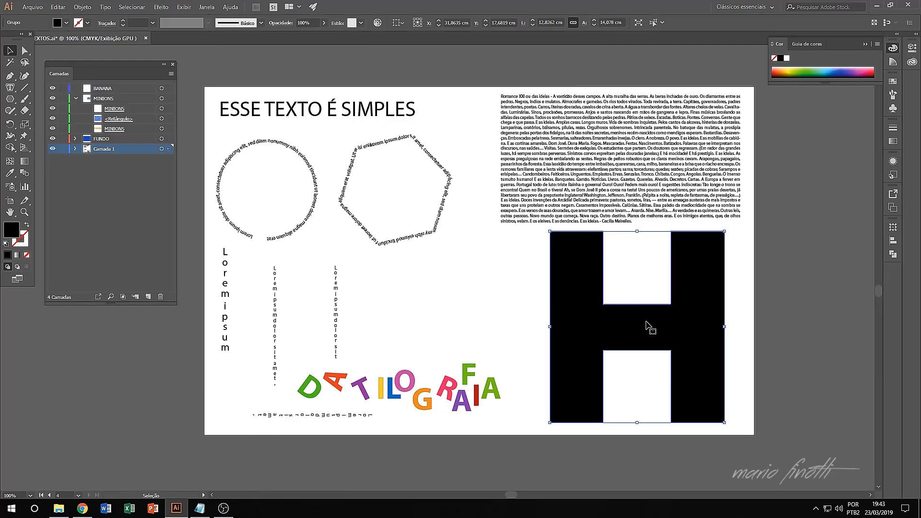
Fill the H shape with placeholder text using the Area Type tool, and undo it
{"action": "left_click", "coordinate": [10, 87]}
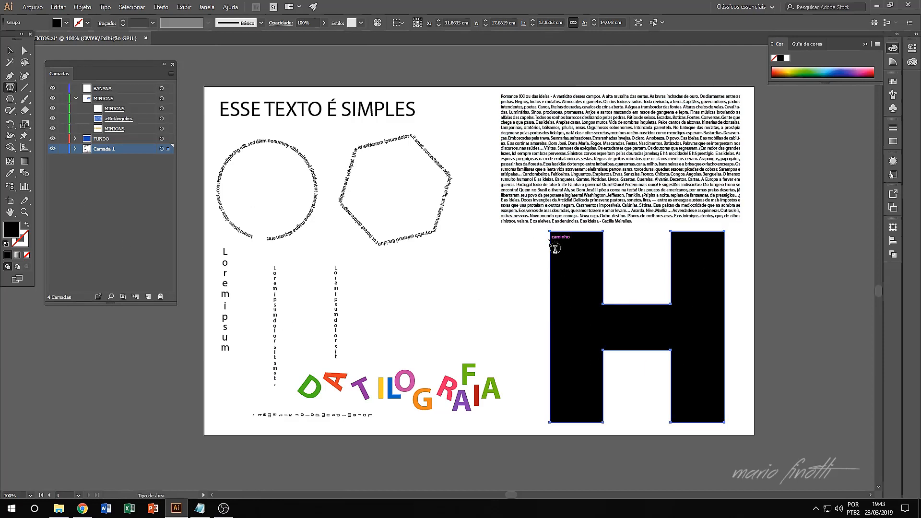
{"action": "left_click", "coordinate": [553, 245]}
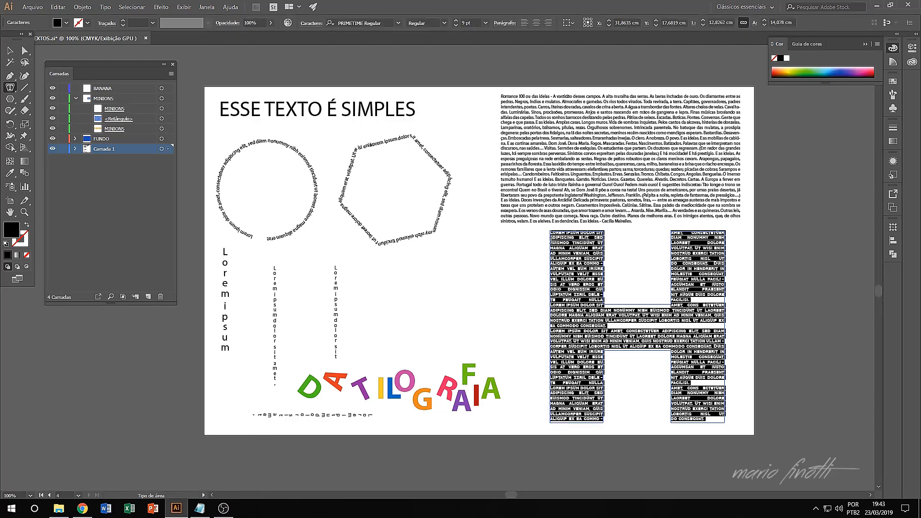
{"action": "key", "text": "ctrl+z"}
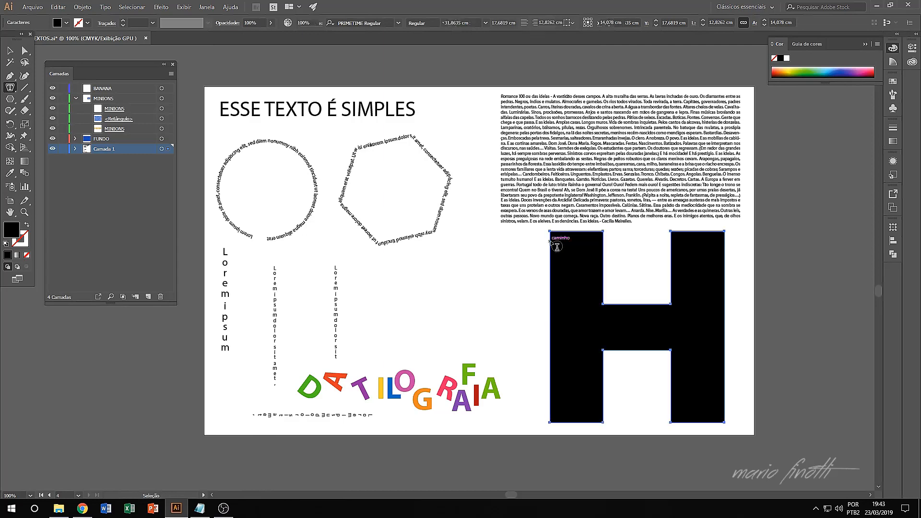
Widen the left stem of the H by selecting its inner anchor points with Direct Selection and nudging them toward the centre
{"action": "left_click", "coordinate": [30, 51]}
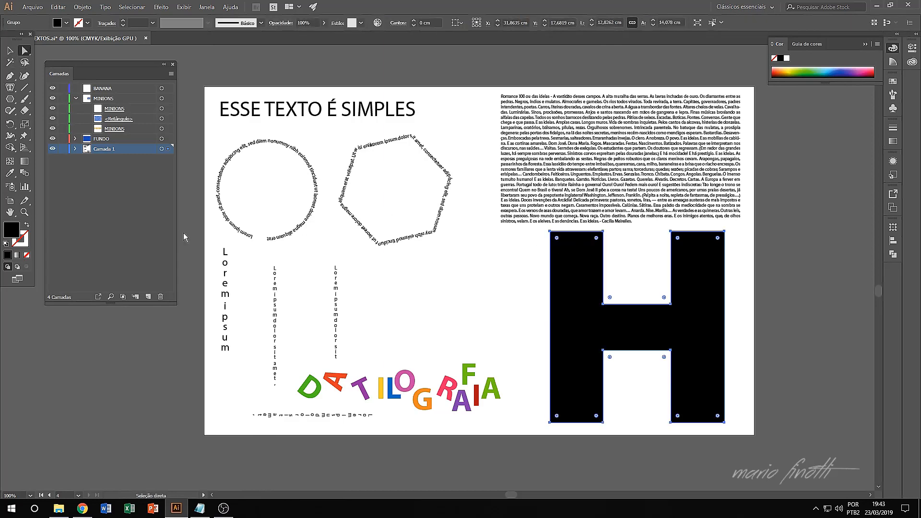
{"action": "left_click", "coordinate": [616, 378]}
{"action": "left_click_drag", "start_coordinate": [617, 380], "coordinate": [581, 288]}
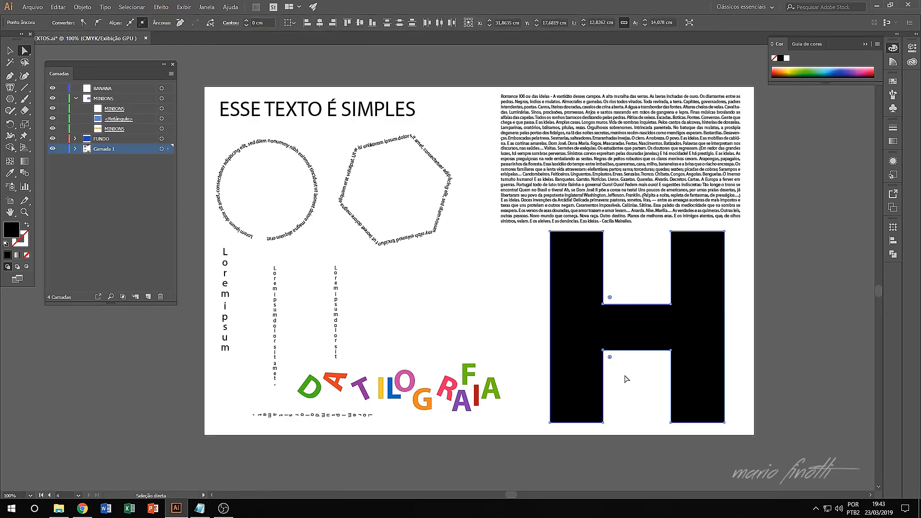
{"action": "left_click_drag", "start_coordinate": [619, 228], "coordinate": [597, 432]}
{"action": "key", "text": "shift+Right"}
{"action": "key", "text": "shift+Right"}
{"action": "key", "text": "shift+Right"}
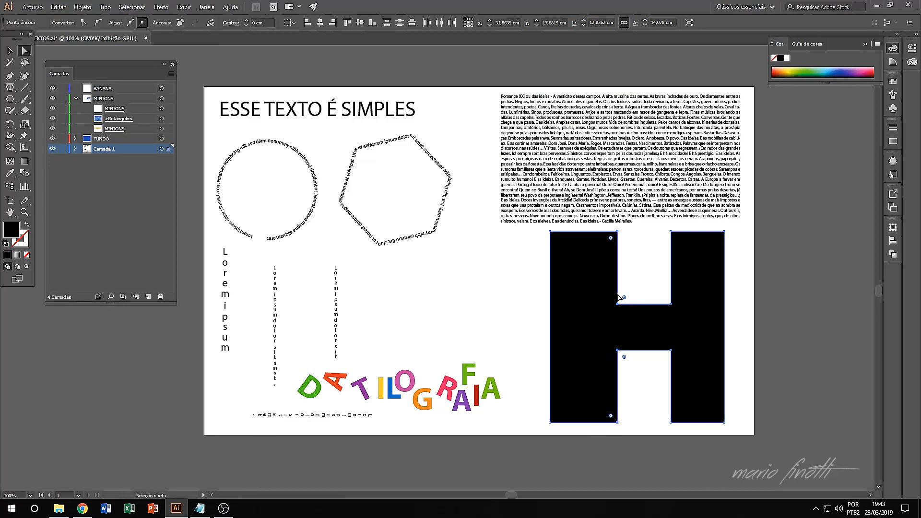
Widen the right stem of the H by nudging its inner anchor points toward the centre
{"action": "left_click_drag", "start_coordinate": [666, 233], "coordinate": [693, 431]}
{"action": "key", "text": "shift+Left"}
{"action": "key", "text": "shift+Left"}
{"action": "key", "text": "shift+Left"}
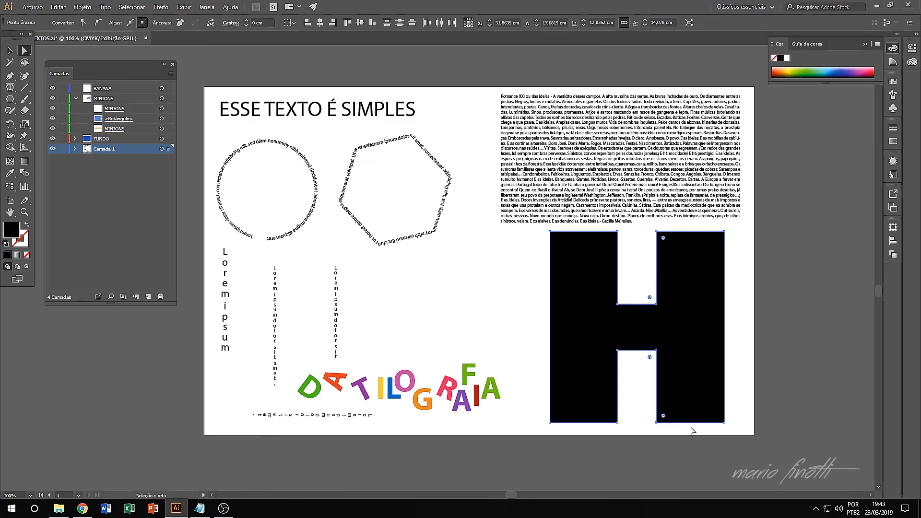
Try to raise the crossbar's upper edge by area-selecting across the H and nudging up, and undo the move
{"action": "left_click_drag", "start_coordinate": [521, 281], "coordinate": [715, 316]}
{"action": "key", "text": "shift+Up"}
{"action": "key", "text": "shift+Up"}
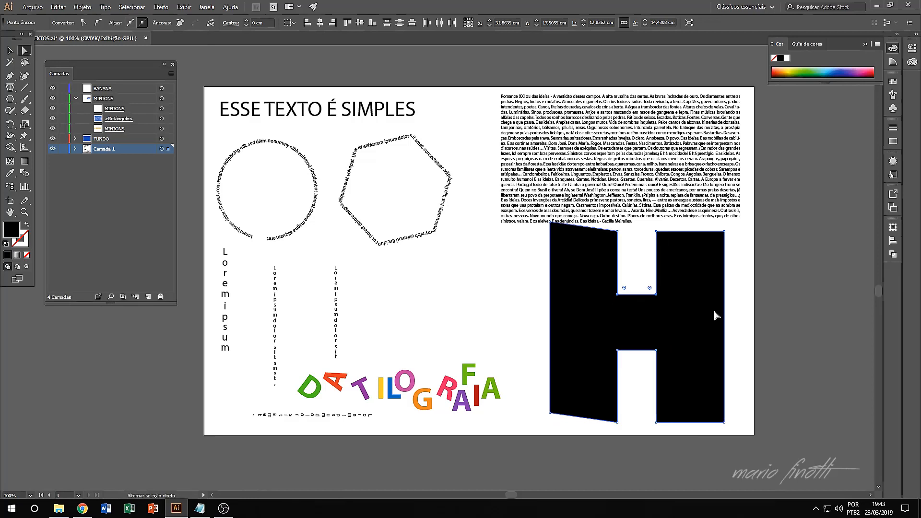
{"action": "key", "text": "ctrl+z"}
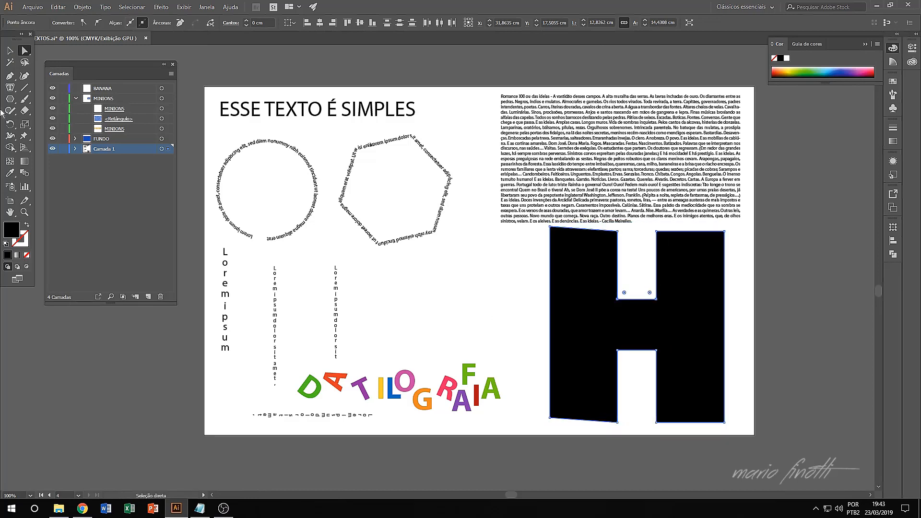
{"action": "key", "text": "ctrl+z"}
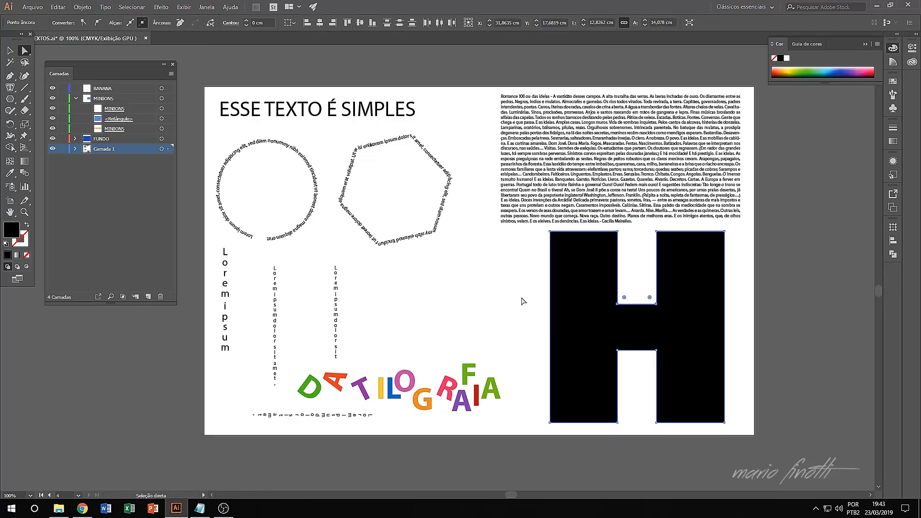
Raise the upper edge of the H's crossbar by selecting only its two corner anchor points and nudging them up
{"action": "left_click", "coordinate": [525, 301]}
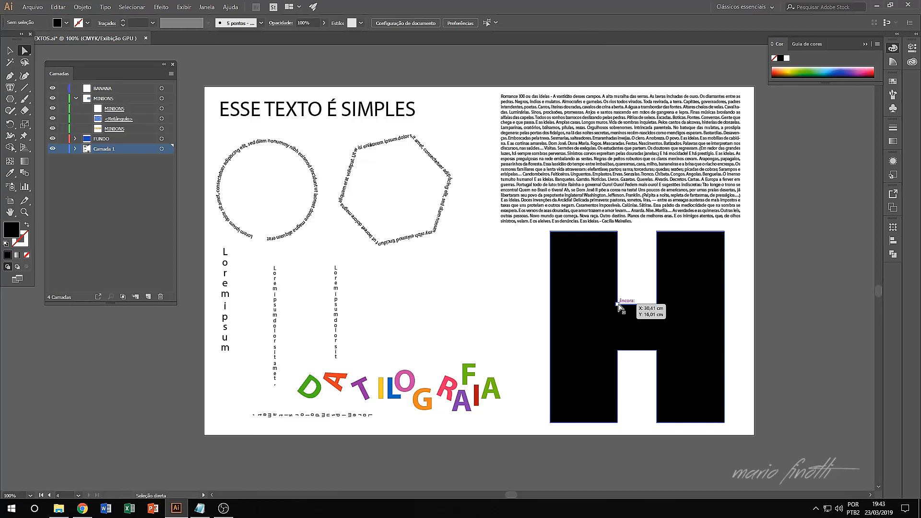
{"action": "left_click", "coordinate": [618, 304]}
{"action": "left_click_drag", "start_coordinate": [654, 306], "coordinate": [655, 301]}
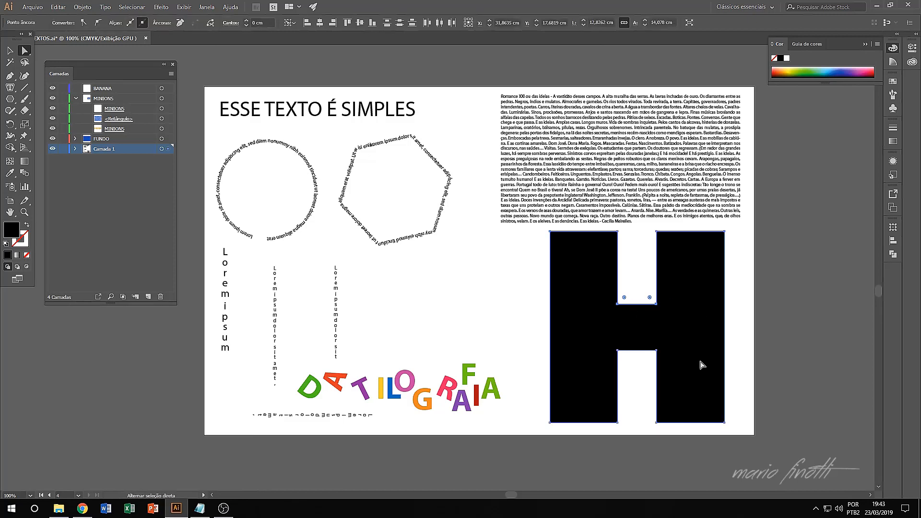
{"action": "key", "text": "shift+Up"}
{"action": "key", "text": "shift+Up"}
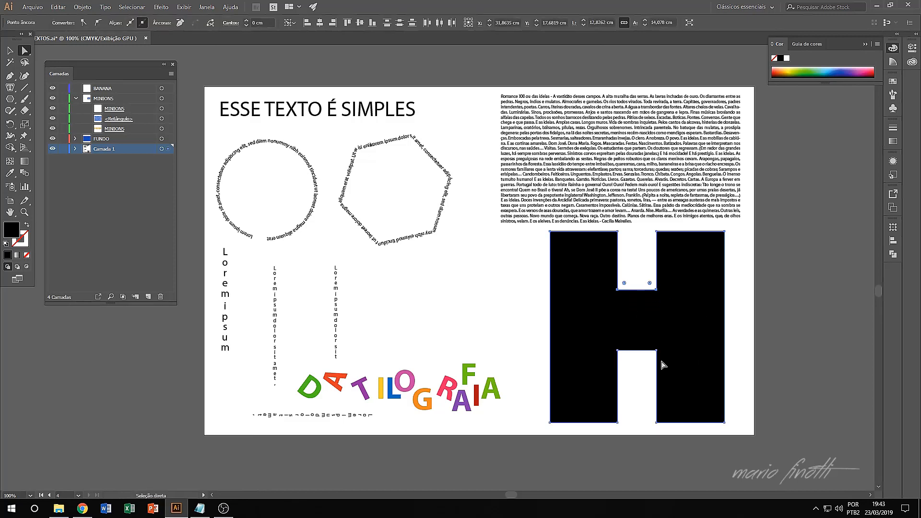
Lower the bottom edge of the H's crossbar by nudging its two corner anchor points down
{"action": "left_click", "coordinate": [617, 349]}
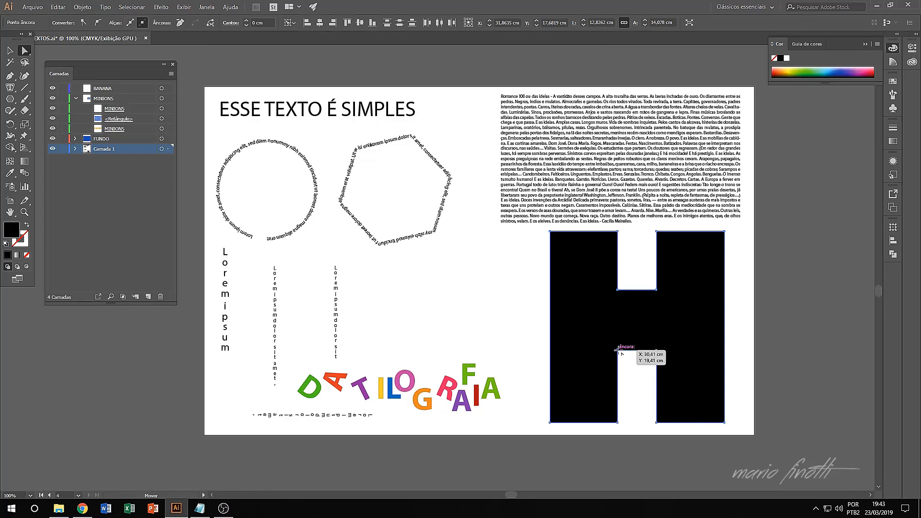
{"action": "left_click", "coordinate": [657, 351], "text": "shift"}
{"action": "key", "text": "shift+Down"}
{"action": "key", "text": "shift+Down"}
{"action": "key", "text": "shift+Down"}
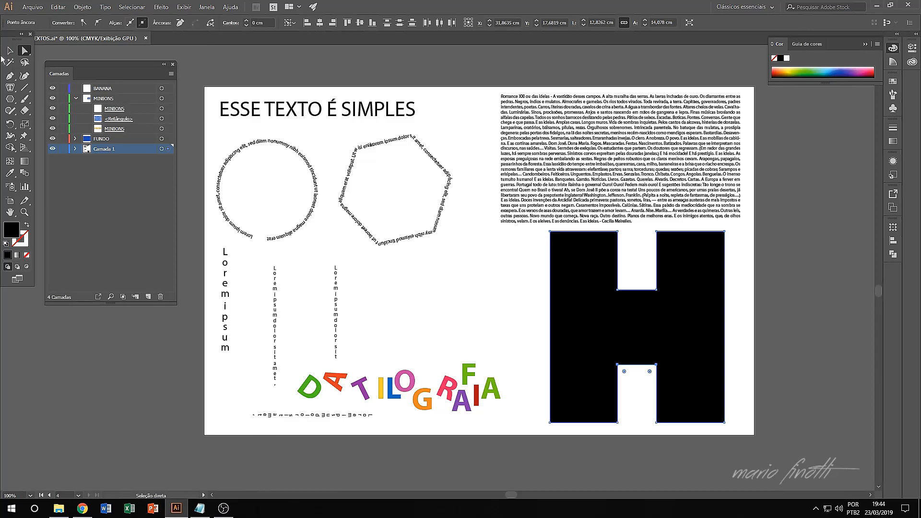
Check the compound path release option for the reshaped H and deselect the shape
{"action": "left_click", "coordinate": [10, 51]}
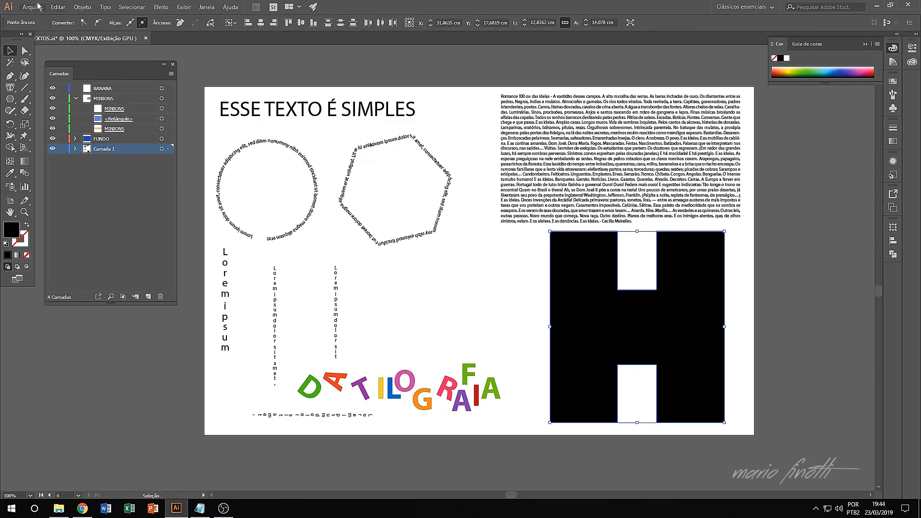
{"action": "left_click", "coordinate": [82, 6]}
{"action": "mouse_move", "coordinate": [196, 327]}
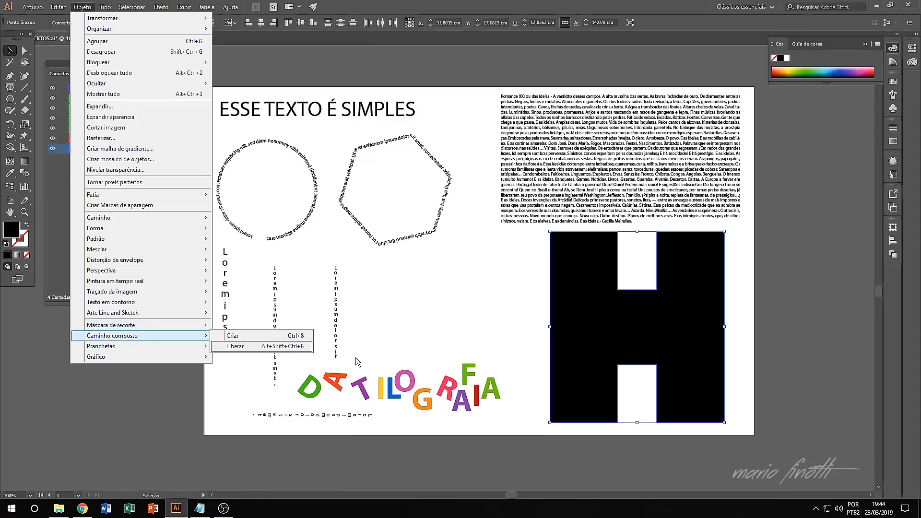
{"action": "left_click", "coordinate": [238, 346]}
{"action": "left_click", "coordinate": [763, 283]}
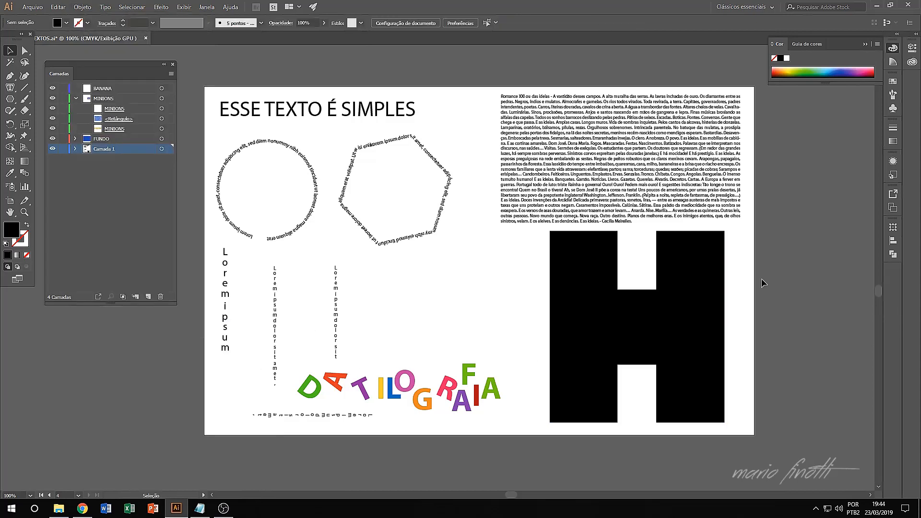
Turn the reshaped H into an area type container and paste the copied "Romance XXI ou das Ideias" text into it
{"action": "left_click", "coordinate": [10, 88]}
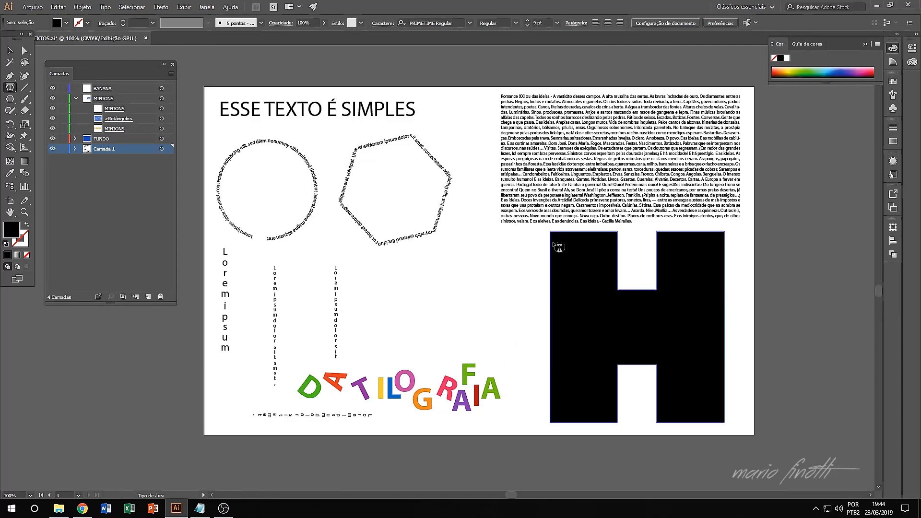
{"action": "left_click", "coordinate": [549, 291]}
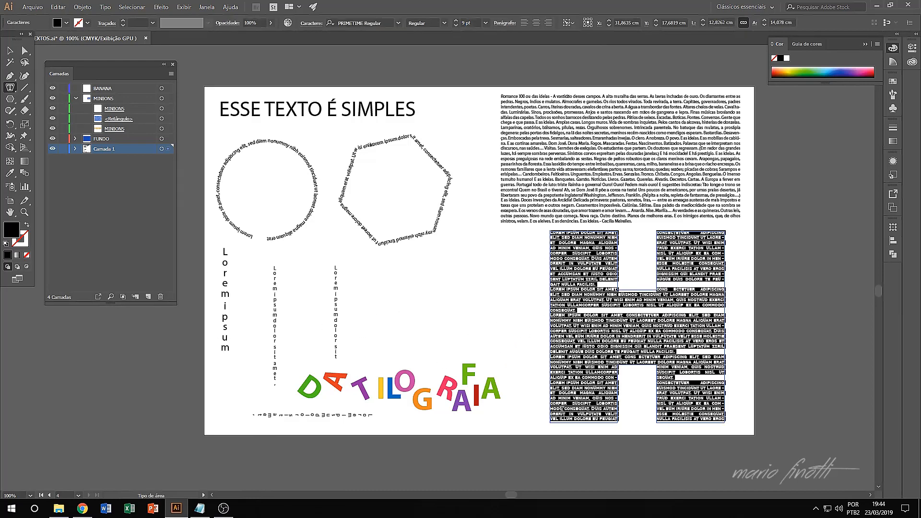
{"action": "key", "text": "ctrl"}
{"action": "key", "text": "ctrl+v"}
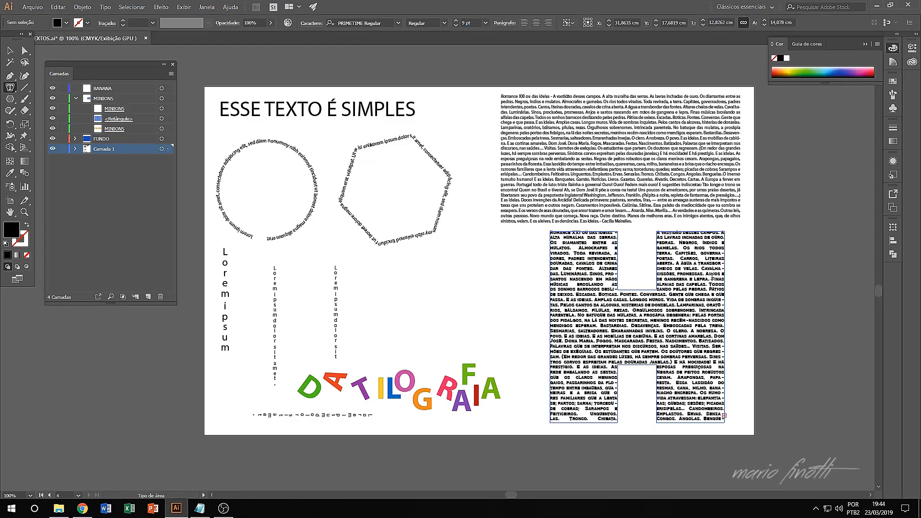
Select the whole H text object and set its font to Arial
{"action": "left_click", "coordinate": [399, 23]}
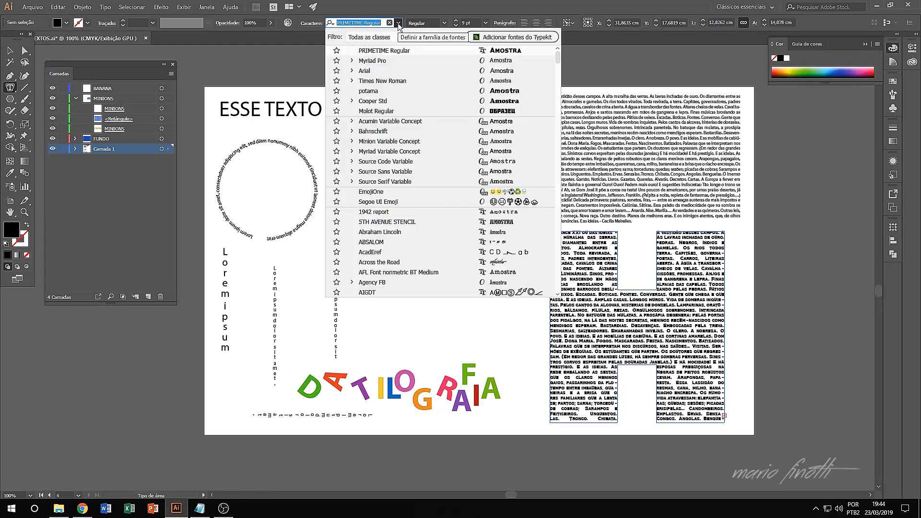
{"action": "left_click", "coordinate": [375, 72]}
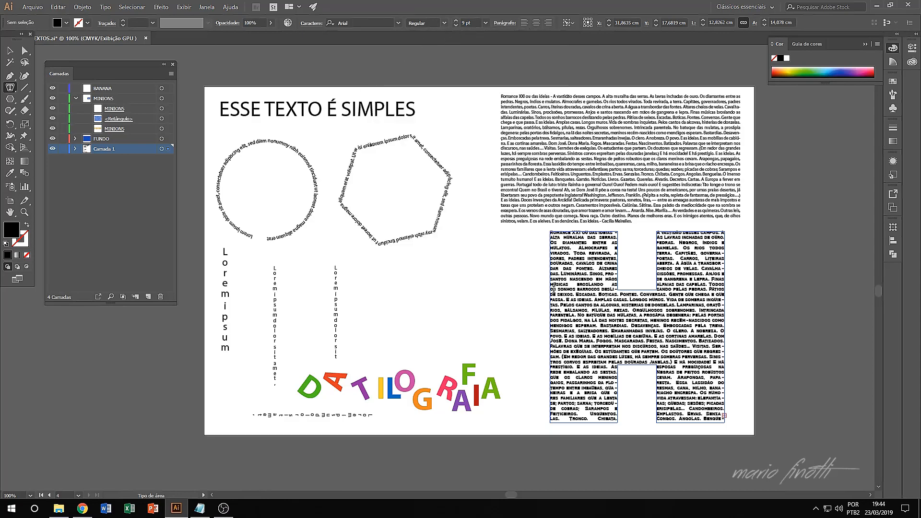
{"action": "left_click", "coordinate": [10, 50]}
{"action": "left_click", "coordinate": [615, 254]}
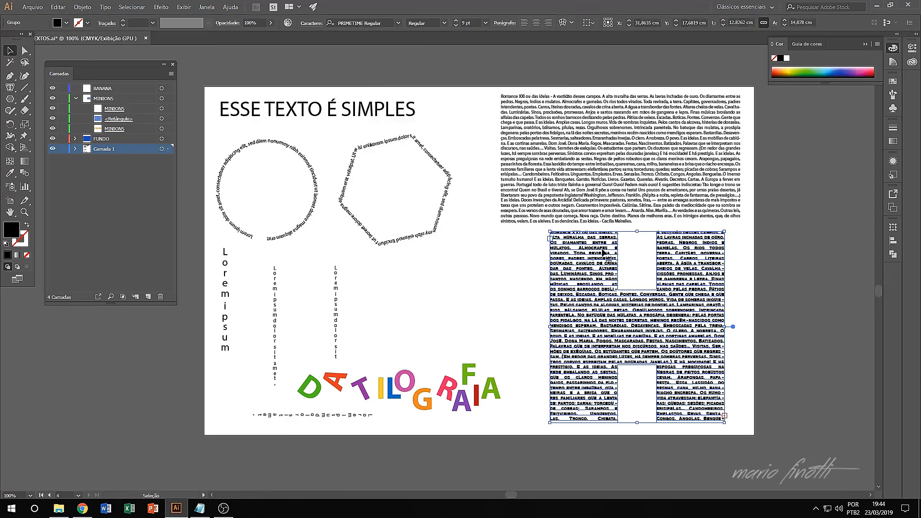
{"action": "left_click", "coordinate": [398, 23]}
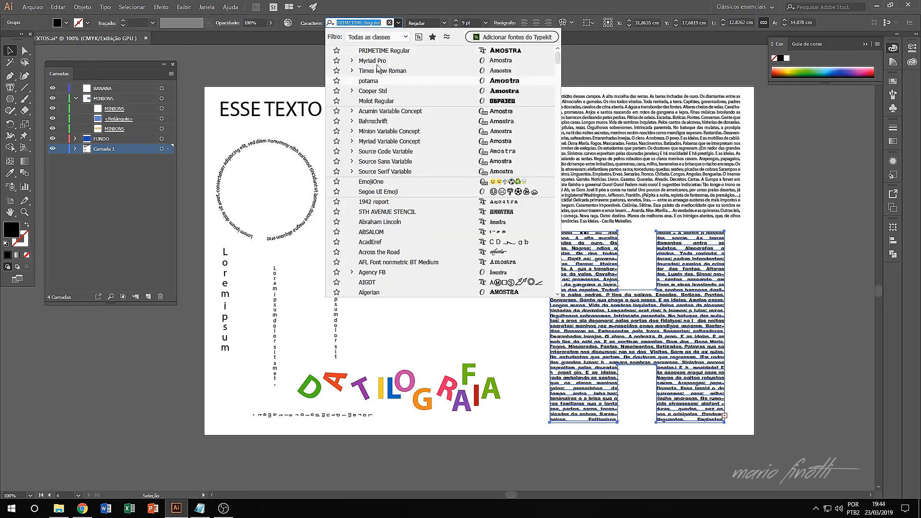
{"action": "scroll", "coordinate": [402, 126], "scroll_direction": "up", "scroll_amount": 1}
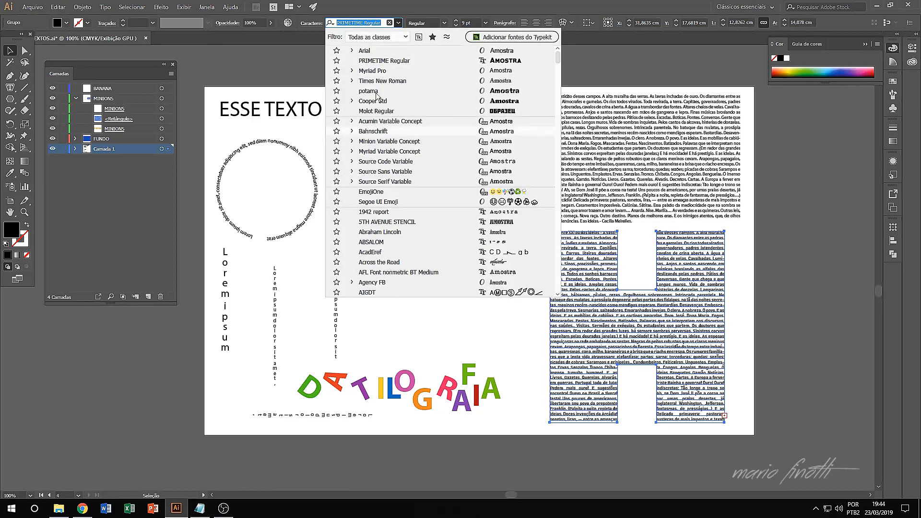
{"action": "left_click", "coordinate": [374, 54]}
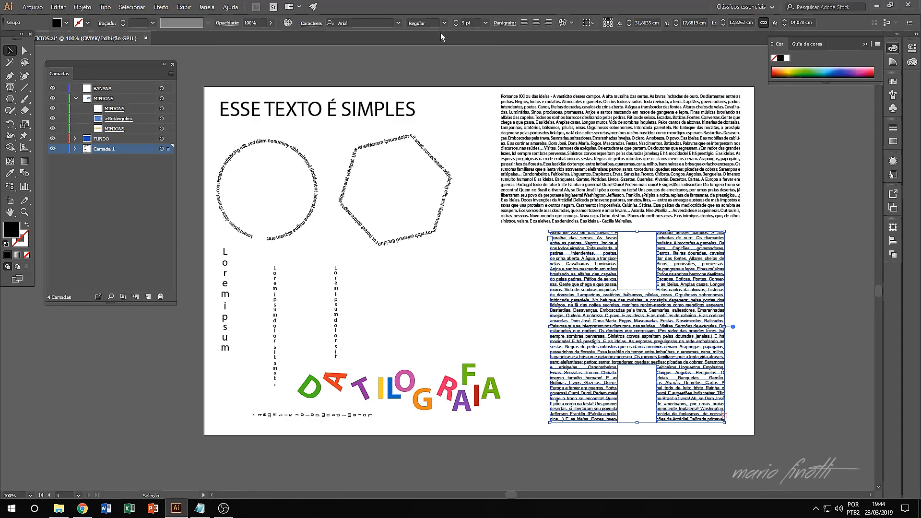
Fine-tune the H text's font size to fit the shape, trying values between 8 and 8.5 pt and settling on 8.13 pt
{"action": "left_click", "coordinate": [456, 25]}
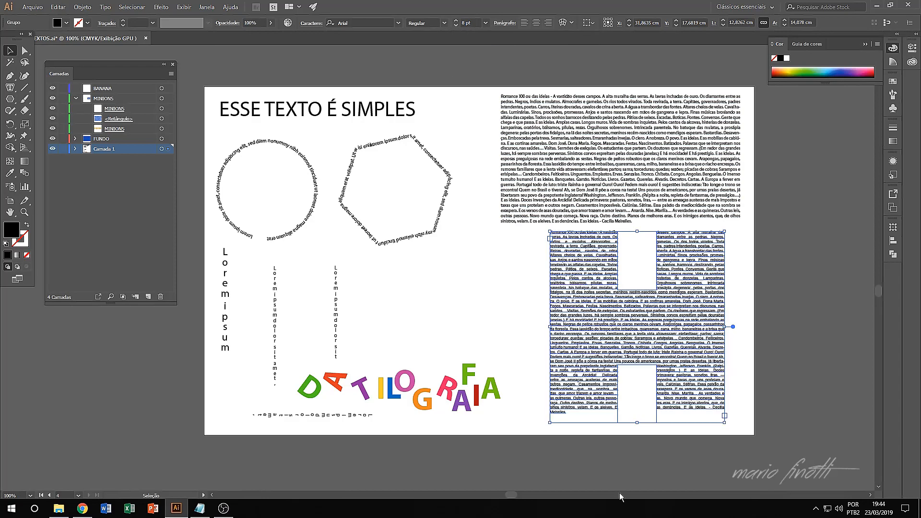
{"action": "left_click", "coordinate": [457, 20]}
{"action": "type", "text": "8"}
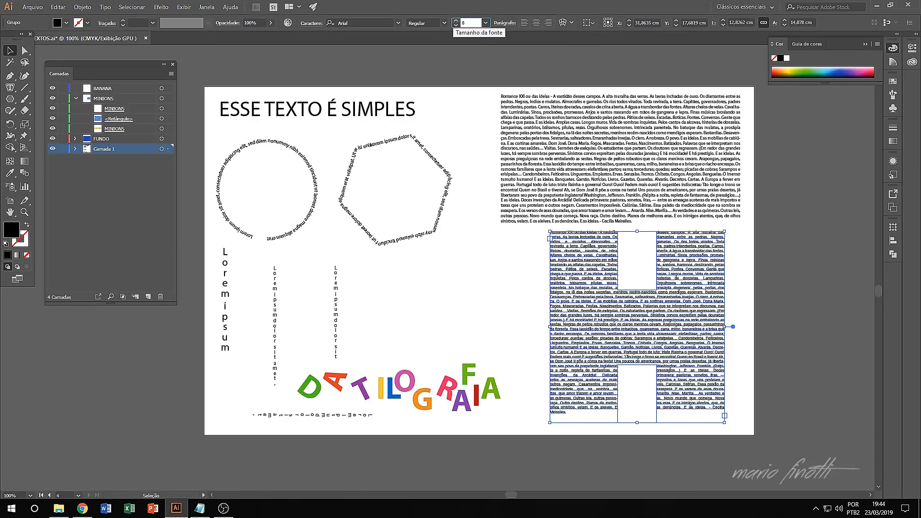
{"action": "type", "text": ",5"}
{"action": "key", "text": "Return"}
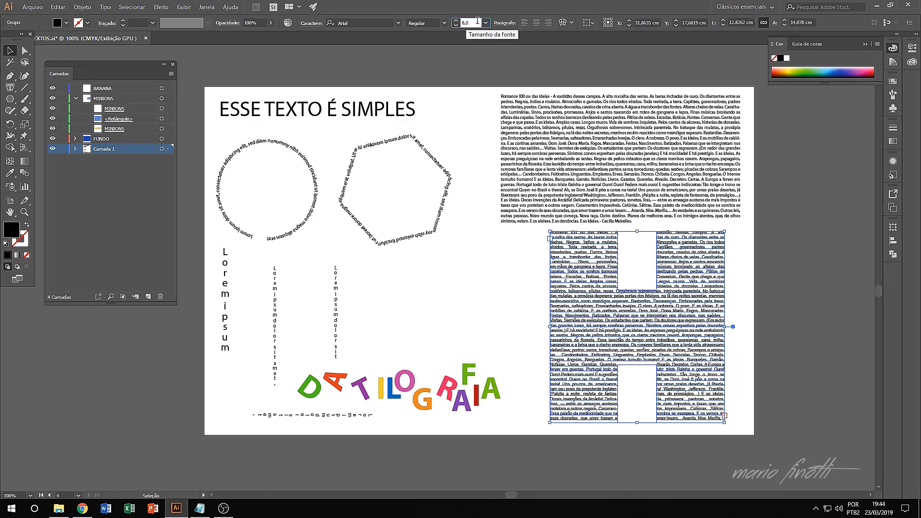
{"action": "key", "text": "BackSpace"}
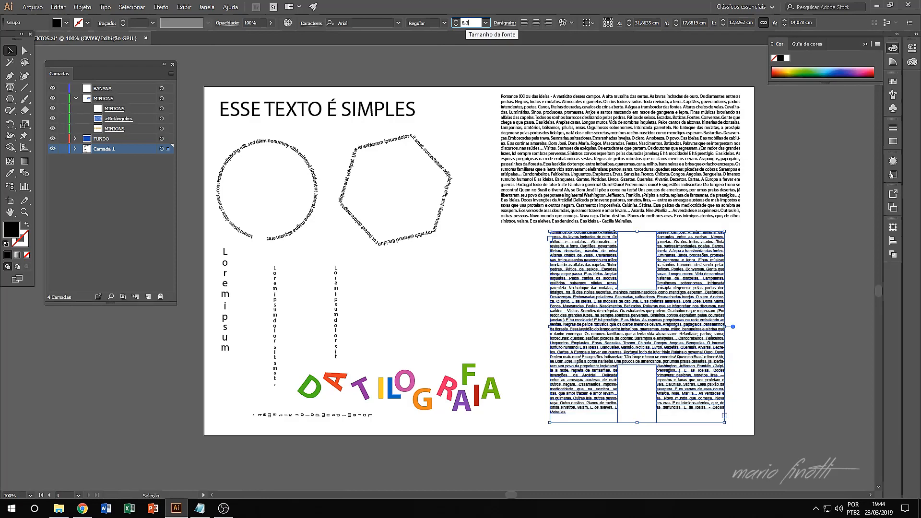
{"action": "type", "text": "3"}
{"action": "key", "text": "BackSpace"}
{"action": "type", "text": "2"}
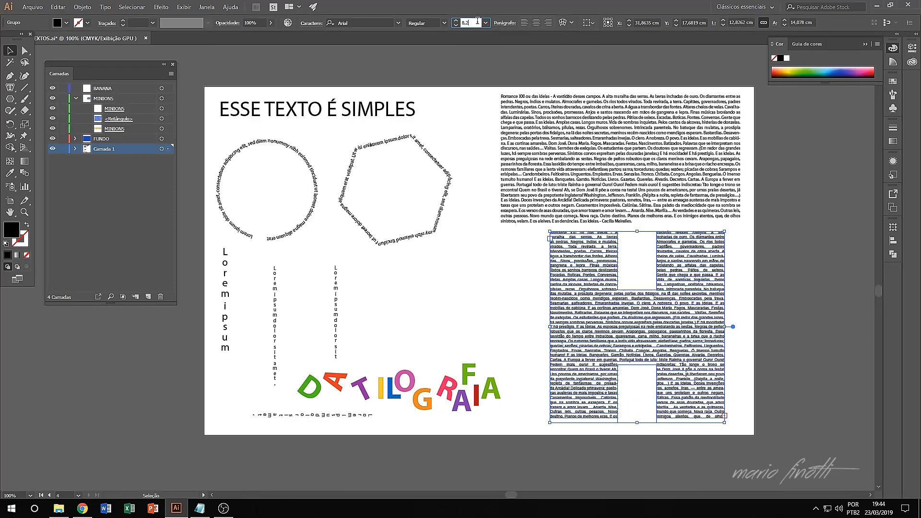
{"action": "key", "text": "BackSpace"}
{"action": "type", "text": "1"}
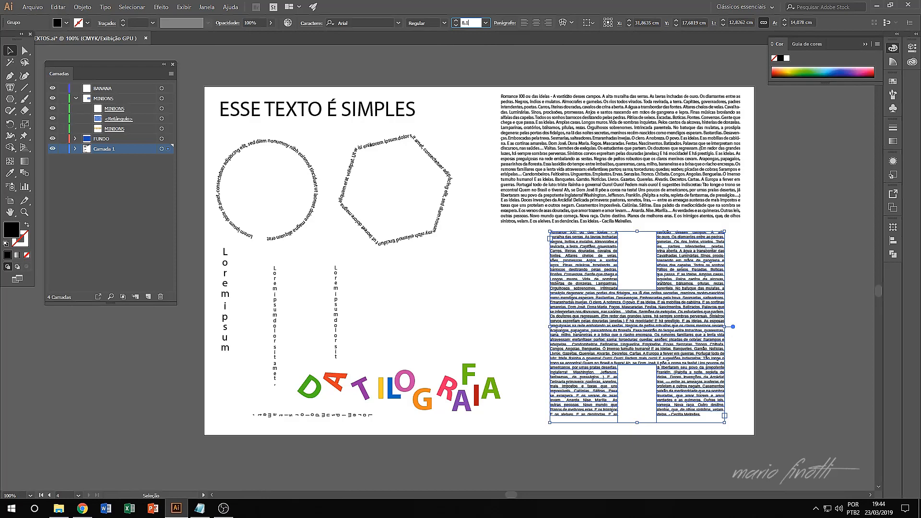
{"action": "type", "text": "5"}
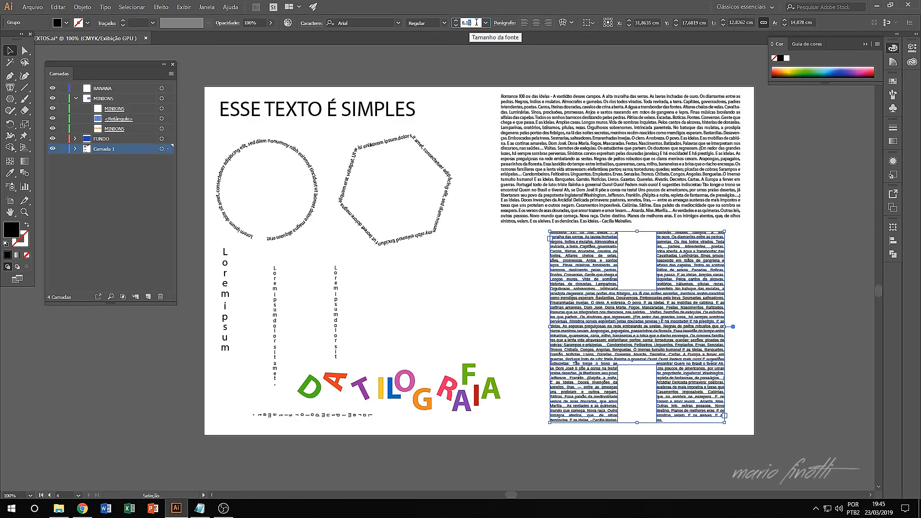
{"action": "type", "text": "3"}
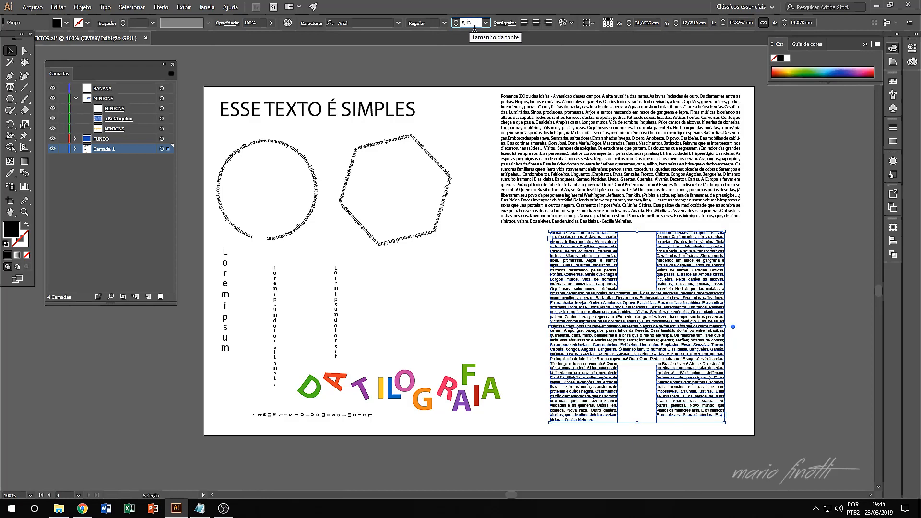
{"action": "left_click", "coordinate": [12, 52]}
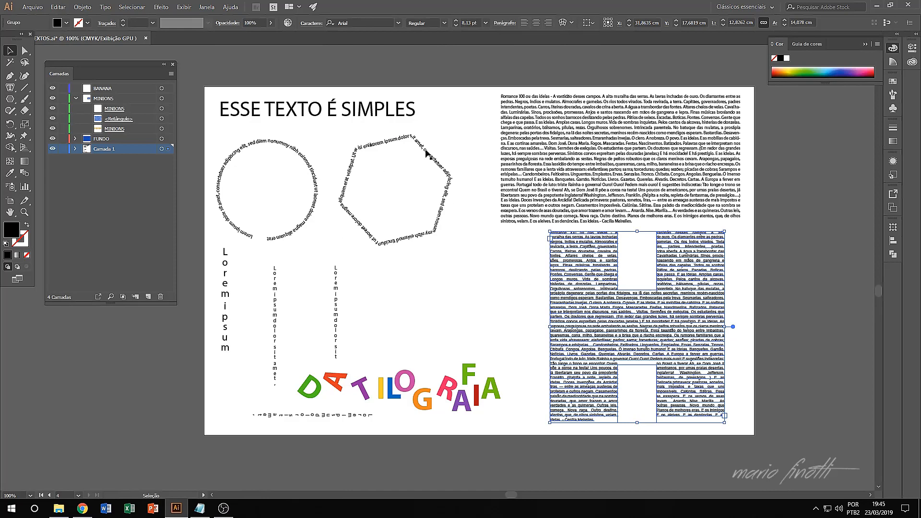
Draw a five-pointed star about 12.4 cm wide in the space between the pentagon text and the H-shaped text
{"action": "left_click", "coordinate": [10, 99]}
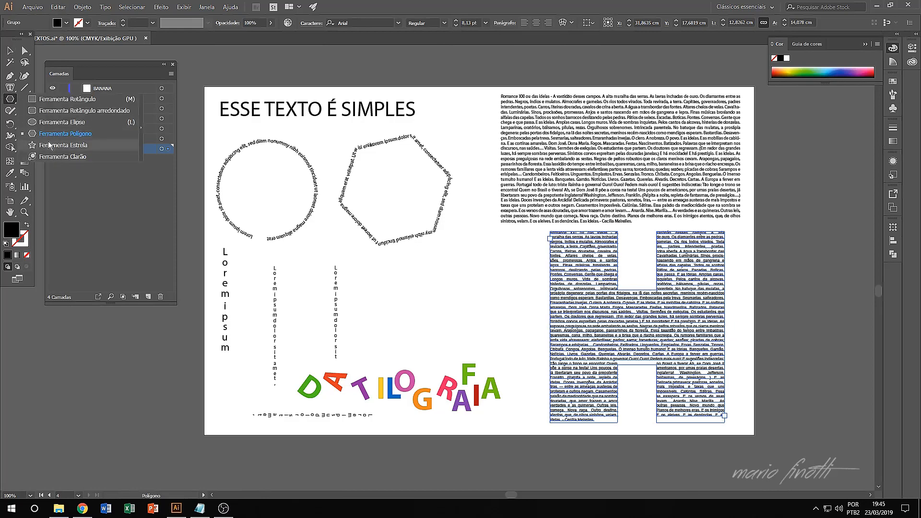
{"action": "left_click", "coordinate": [57, 145]}
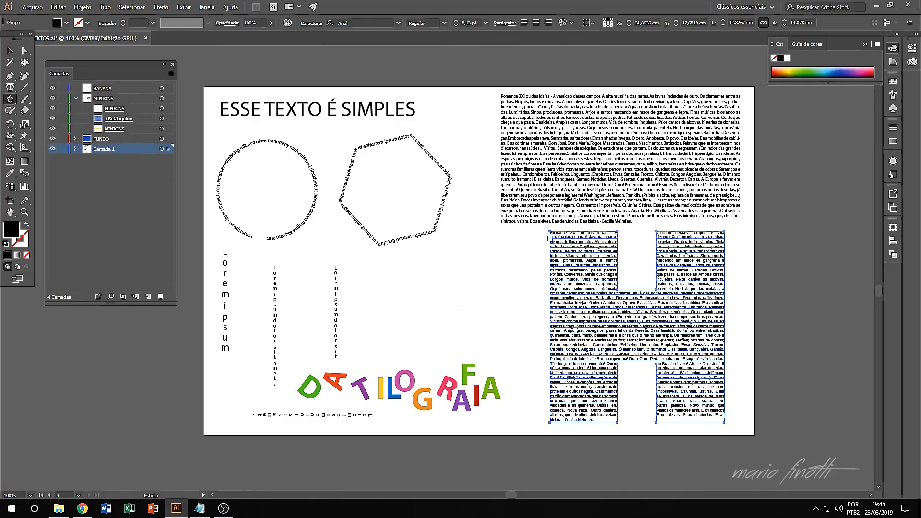
{"action": "left_click_drag", "start_coordinate": [446, 300], "coordinate": [508, 363]}
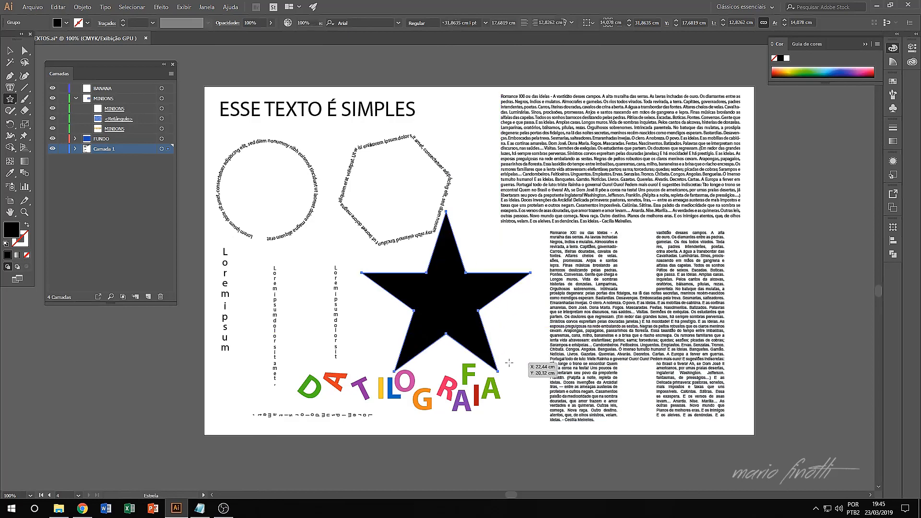
Turn the large star into an area type container and paste the copied "Romance XXI ou das Ideias" text into it
{"action": "left_click", "coordinate": [9, 87]}
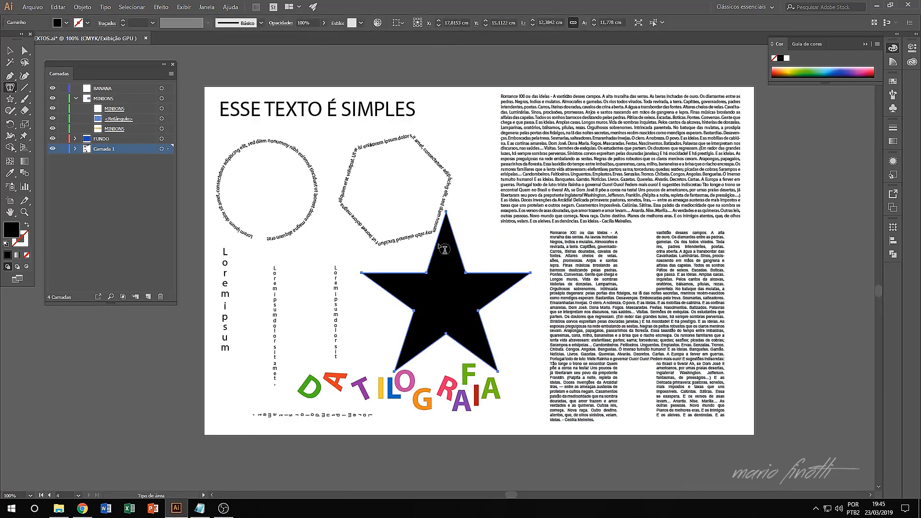
{"action": "left_click", "coordinate": [439, 240]}
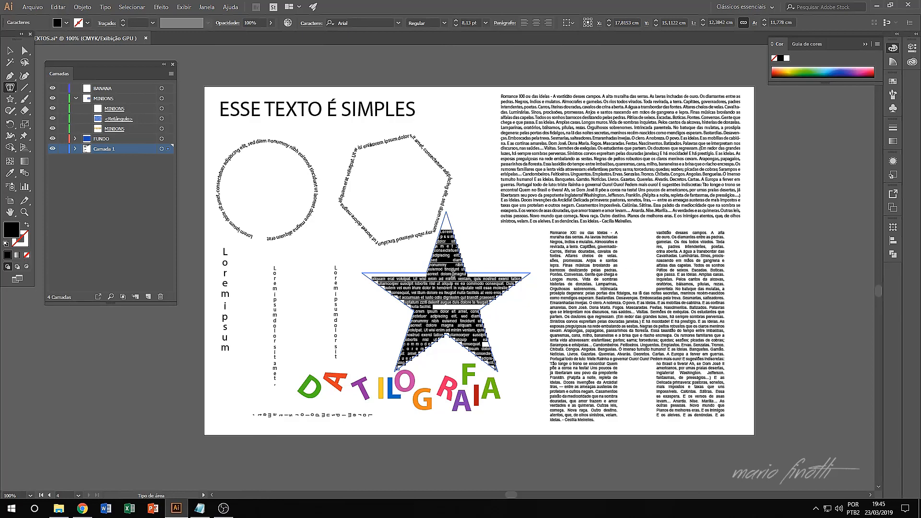
{"action": "key", "text": "ctrl"}
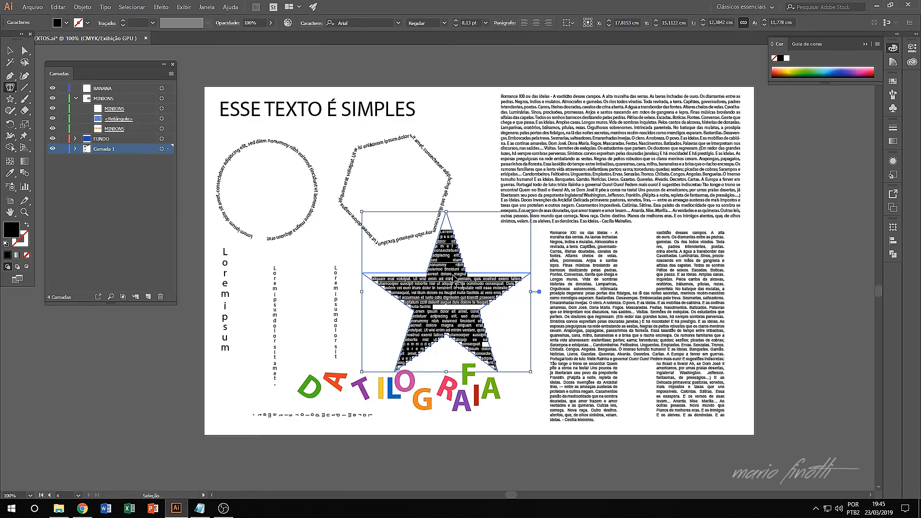
{"action": "key", "text": "ctrl+v"}
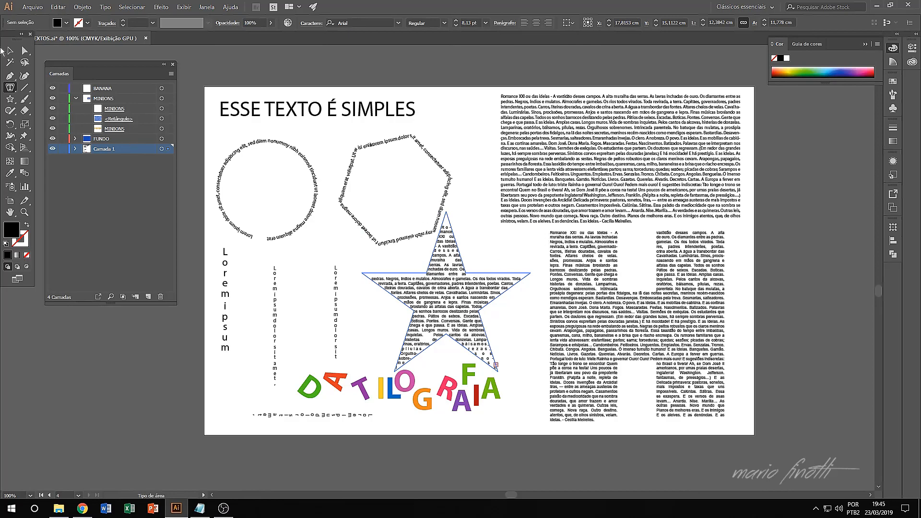
Select the whole star text object and reduce its font size to 4 pt
{"action": "left_click", "coordinate": [10, 49]}
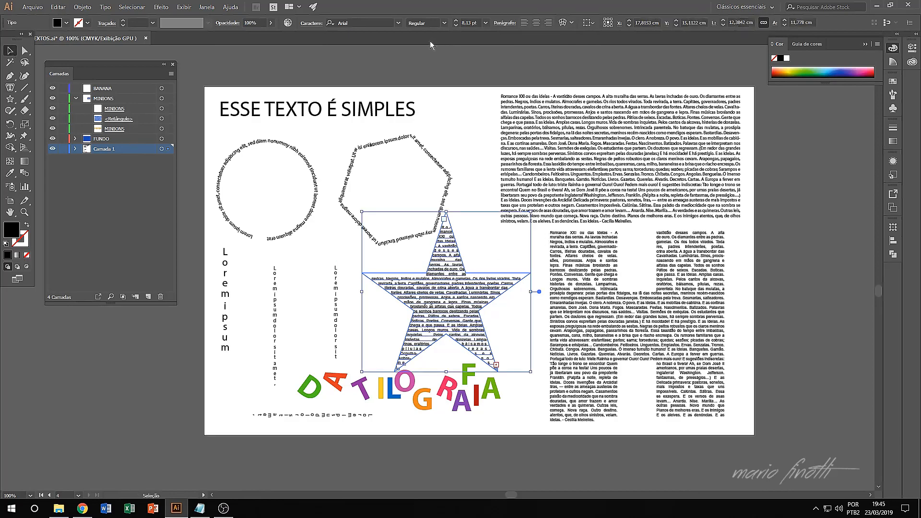
{"action": "left_click", "coordinate": [456, 25]}
{"action": "left_click", "coordinate": [456, 25]}
{"action": "left_click", "coordinate": [456, 25]}
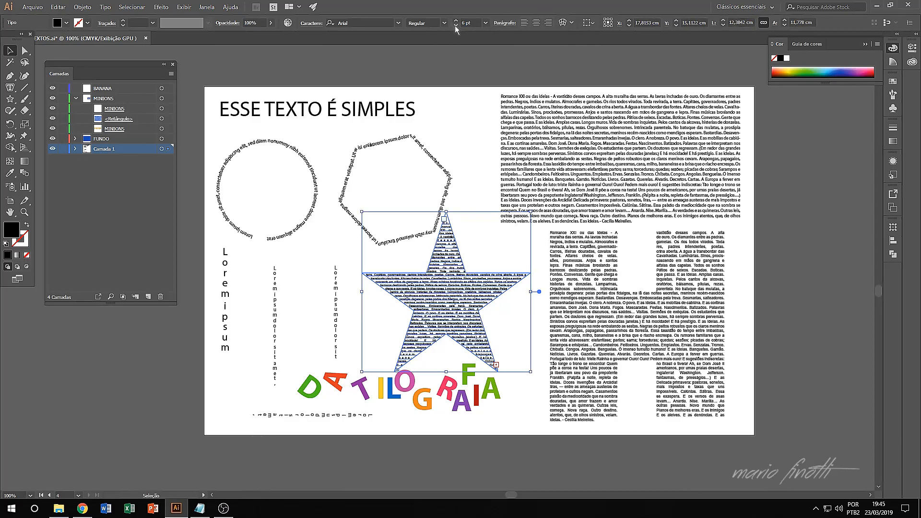
{"action": "left_click", "coordinate": [455, 25]}
{"action": "left_click", "coordinate": [455, 25]}
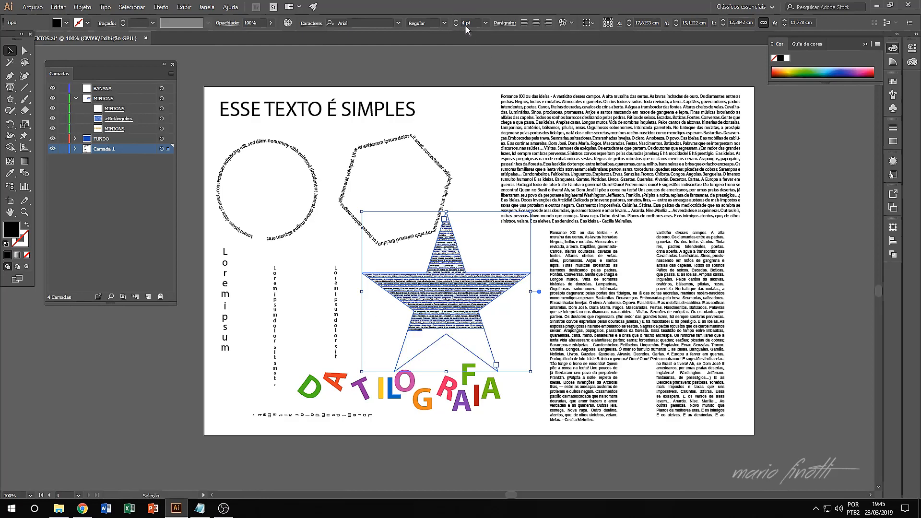
Fine-tune the star text's font size, trying 4.5 and 4.3 pt and settling on 4.4 pt, and deselect it
{"action": "key", "text": "BackSpace"}
{"action": "key", "text": "BackSpace"}
{"action": "key", "text": "BackSpace"}
{"action": "key", "text": "BackSpace"}
{"action": "key", "text": "Return"}
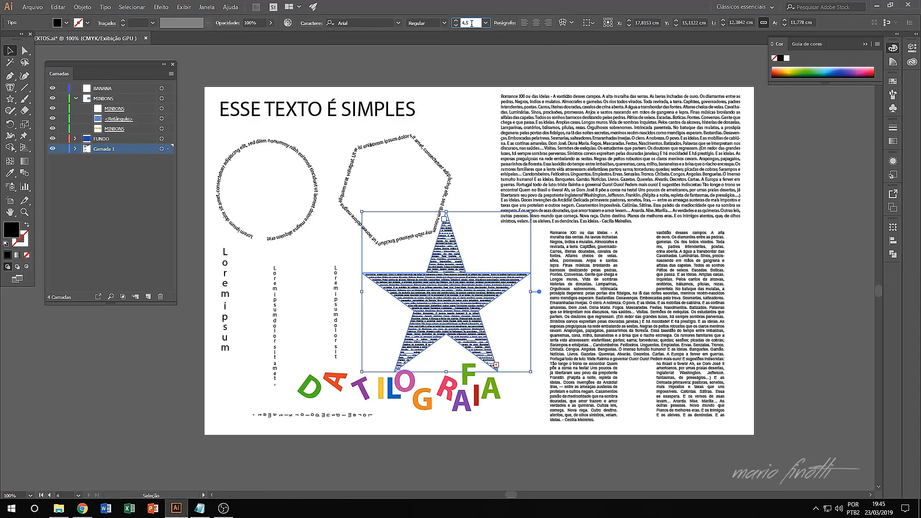
{"action": "key", "text": "BackSpace"}
{"action": "type", "text": "3"}
{"action": "key", "text": "Return"}
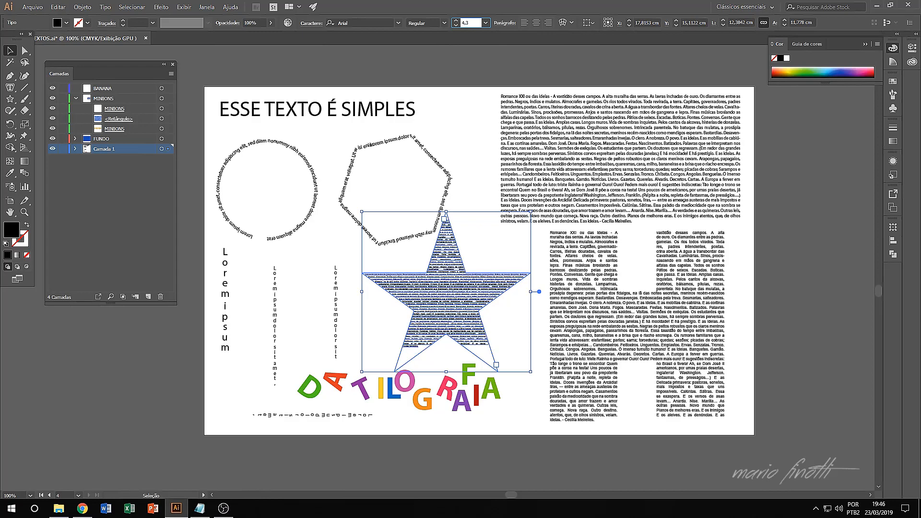
{"action": "key", "text": "BackSpace"}
{"action": "type", "text": "4"}
{"action": "key", "text": "Return"}
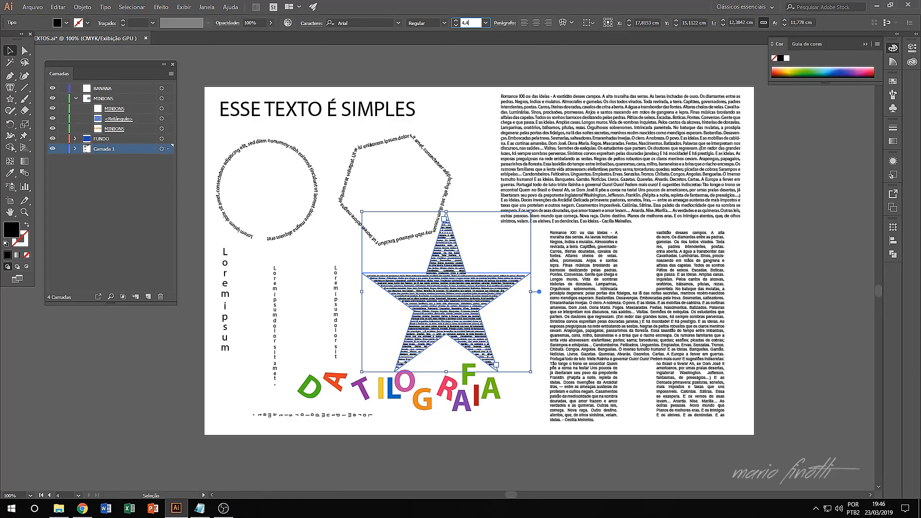
{"action": "left_click", "coordinate": [119, 367]}
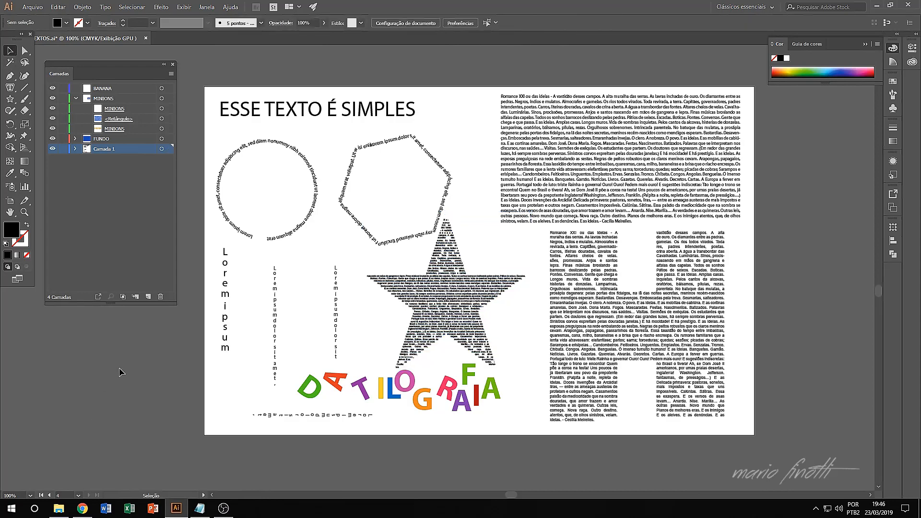
Shift the star text slightly to the right and round the star's corners to a radius of about 0.31 cm
{"action": "left_click_drag", "start_coordinate": [449, 304], "coordinate": [461, 303]}
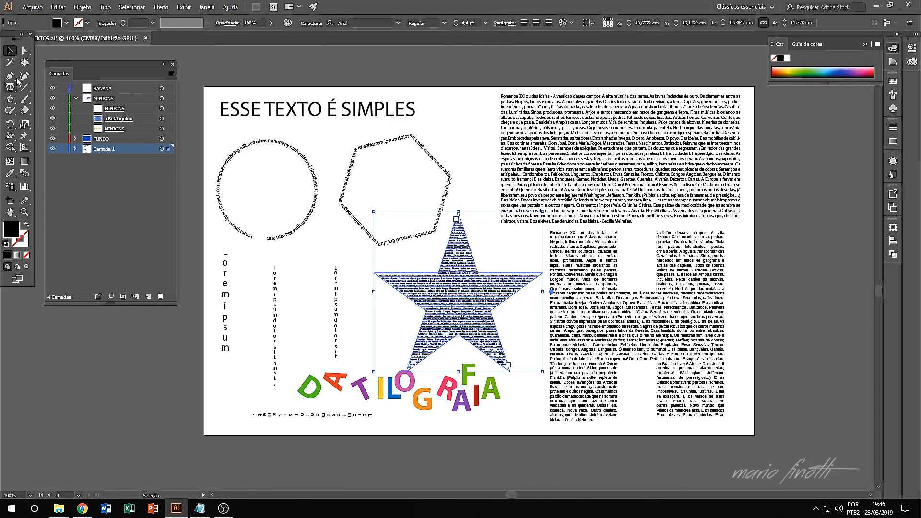
{"action": "left_click", "coordinate": [24, 50]}
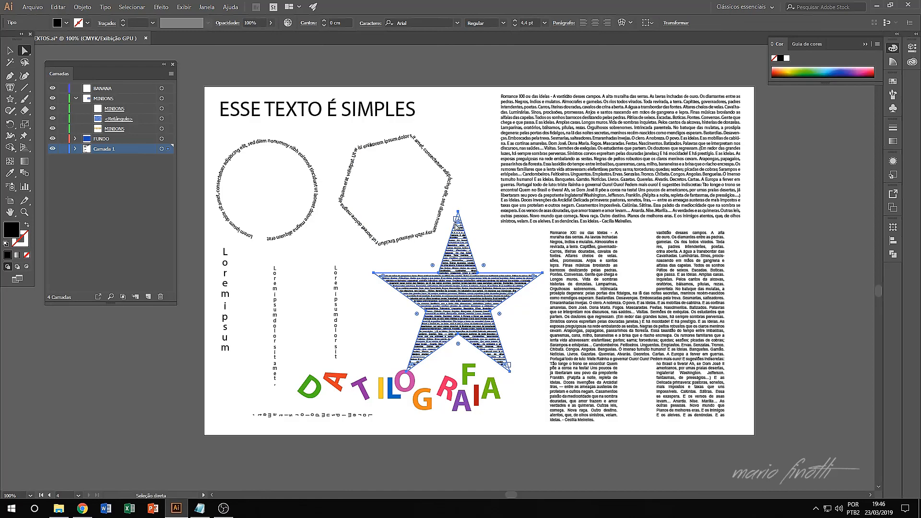
{"action": "left_click_drag", "start_coordinate": [458, 221], "coordinate": [408, 247]}
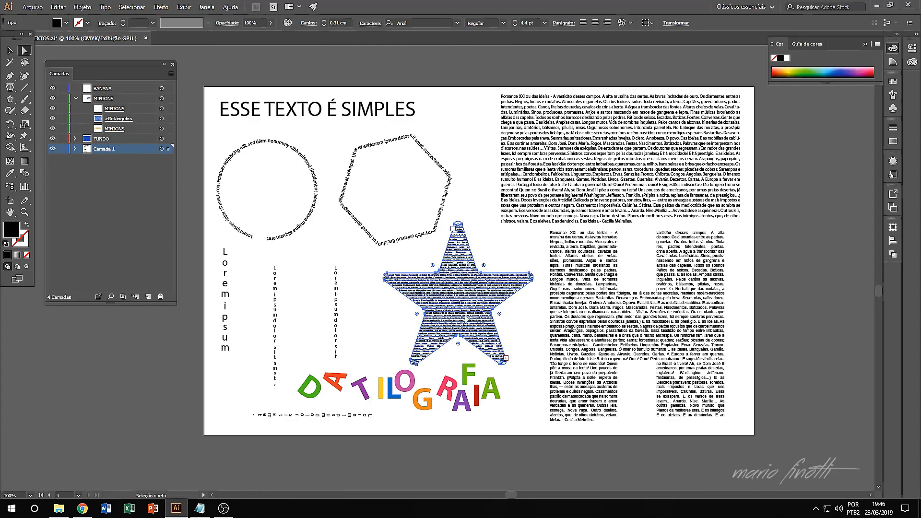
{"action": "left_click", "coordinate": [234, 381]}
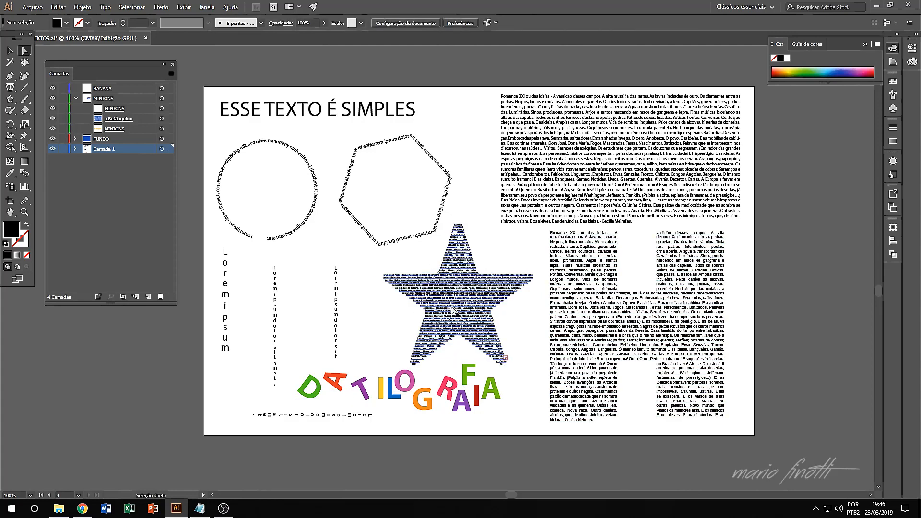
Reduce the text-filled star's corner radius to about 0.29 cm and deselect it
{"action": "left_click", "coordinate": [435, 271]}
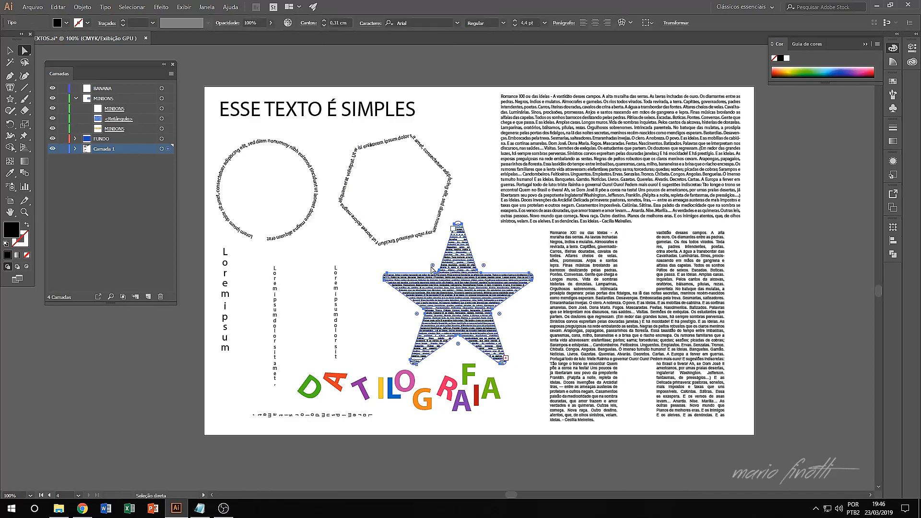
{"action": "mouse_move", "coordinate": [436, 269]}
{"action": "left_mouse_down"}
{"action": "mouse_move", "coordinate": [418, 254]}
{"action": "mouse_move", "coordinate": [441, 275]}
{"action": "mouse_move", "coordinate": [428, 258]}
{"action": "mouse_move", "coordinate": [432, 268]}
{"action": "left_mouse_up"}
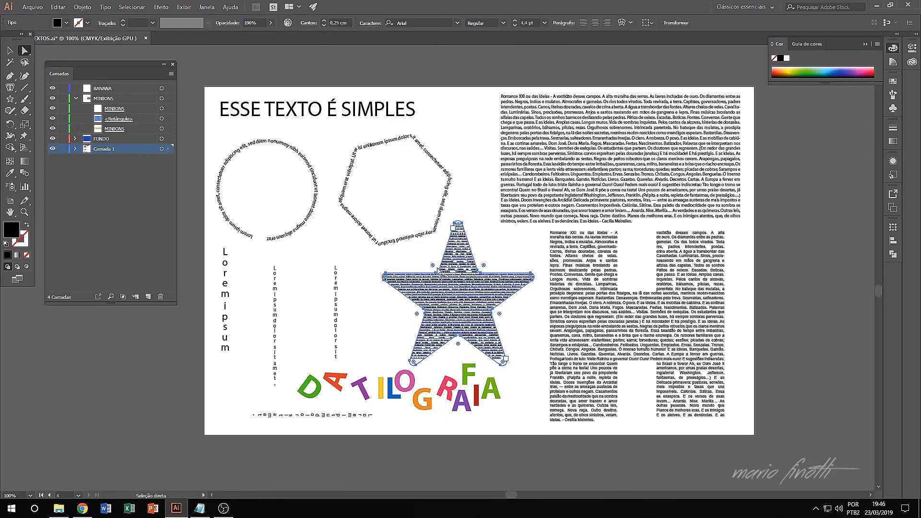
{"action": "left_click", "coordinate": [242, 399]}
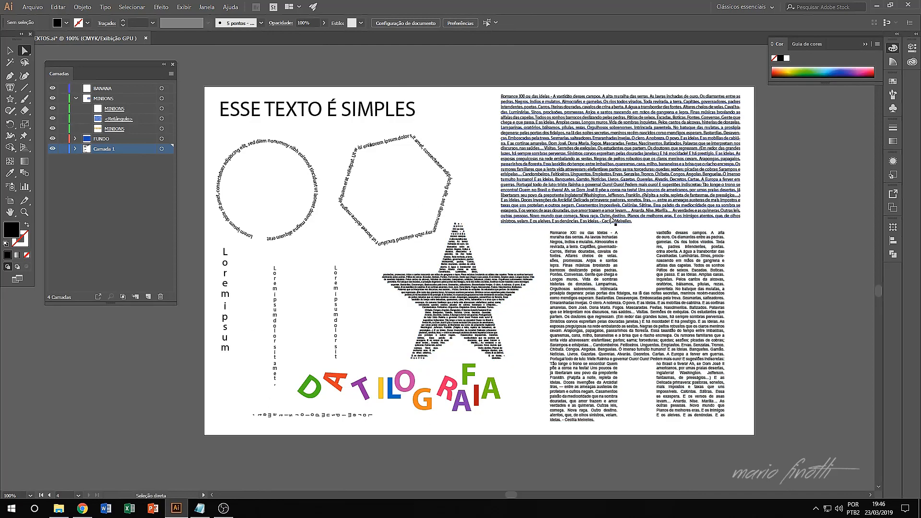
Draw a small star about 4.1 cm wide beside the title "ESSE TEXTO É SIMPLES" and fill it with blue
{"action": "left_click", "coordinate": [9, 100]}
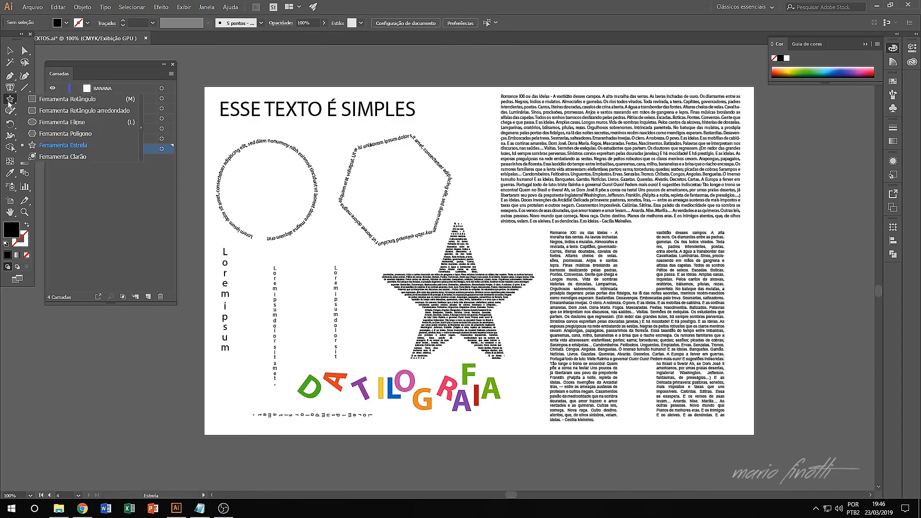
{"action": "left_click_drag", "start_coordinate": [460, 119], "coordinate": [477, 143]}
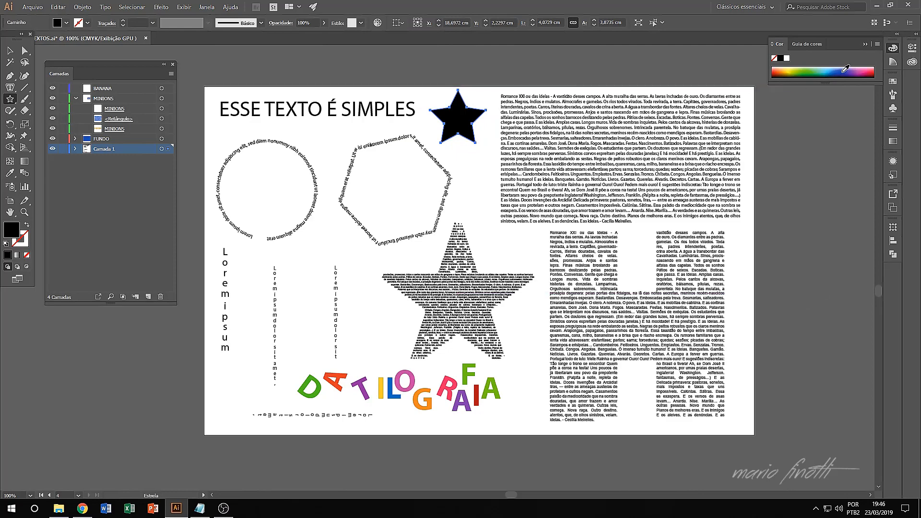
{"action": "left_click", "coordinate": [839, 68]}
{"action": "key", "text": "v"}
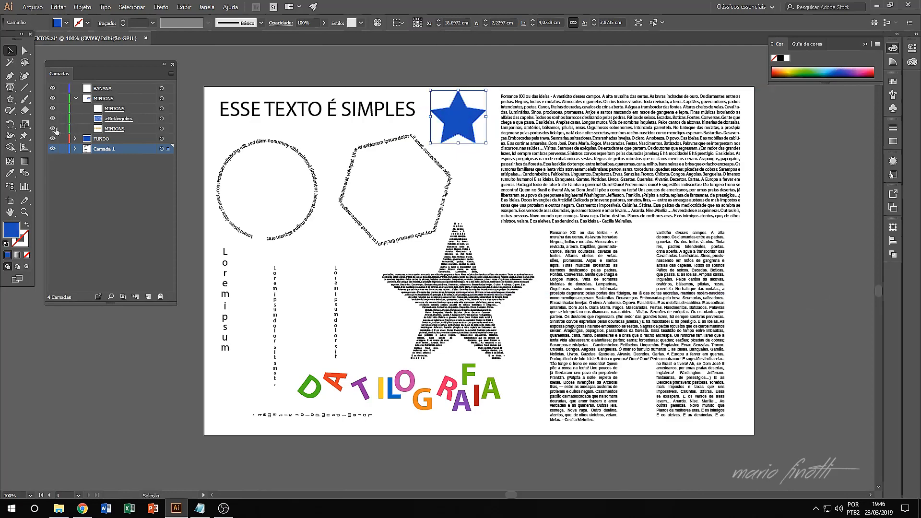
Place the small blue star over the upper-left part of the rectangular paragraph and make a text wrap around it
{"action": "left_click_drag", "start_coordinate": [458, 115], "coordinate": [533, 123]}
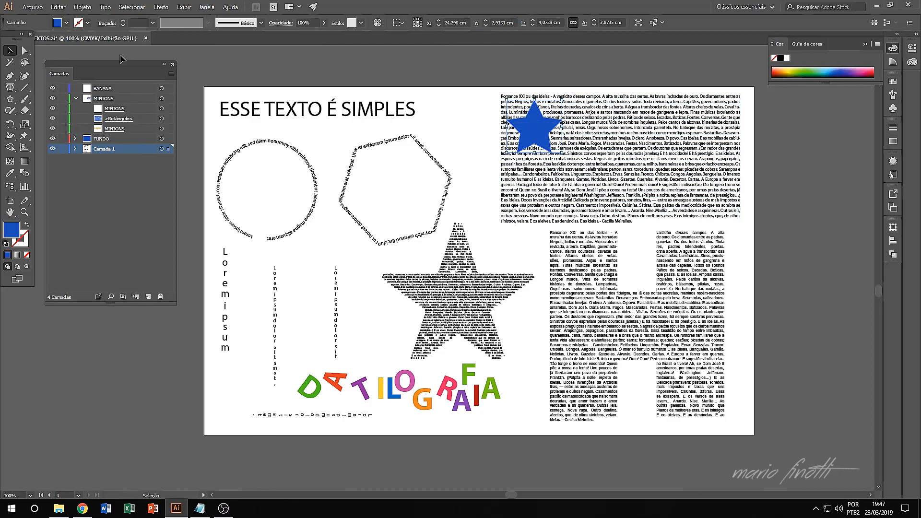
{"action": "left_click", "coordinate": [83, 7]}
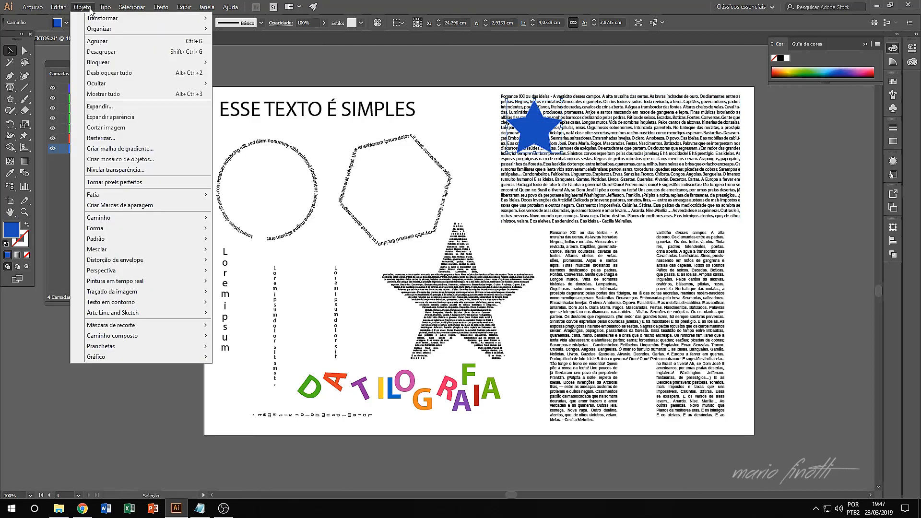
{"action": "mouse_move", "coordinate": [150, 214]}
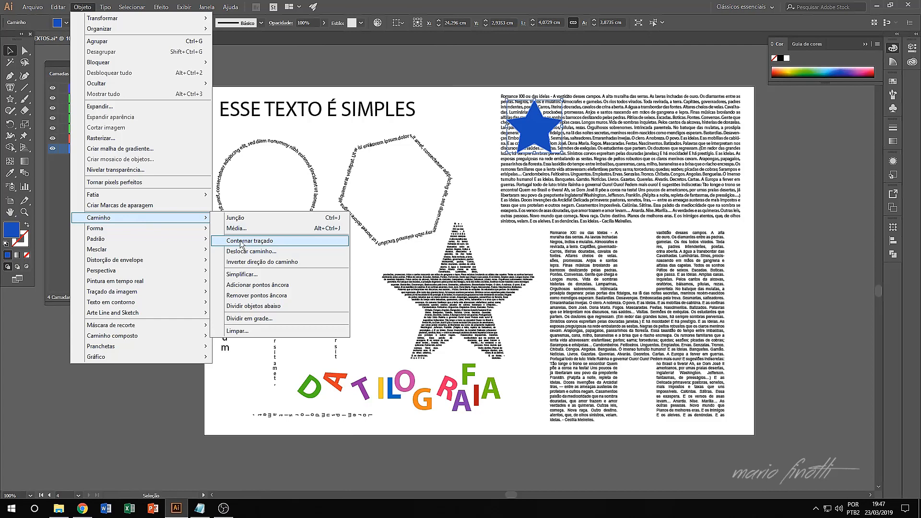
{"action": "mouse_move", "coordinate": [156, 301]}
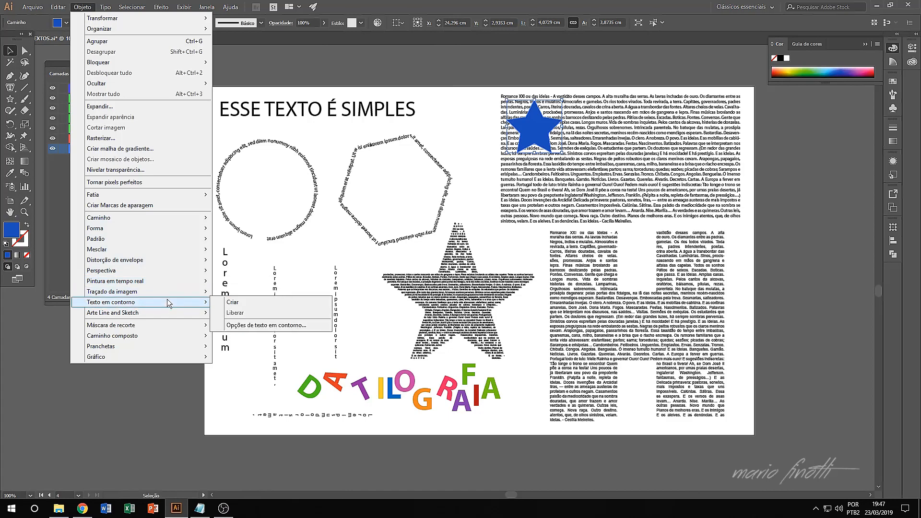
{"action": "left_click", "coordinate": [243, 301]}
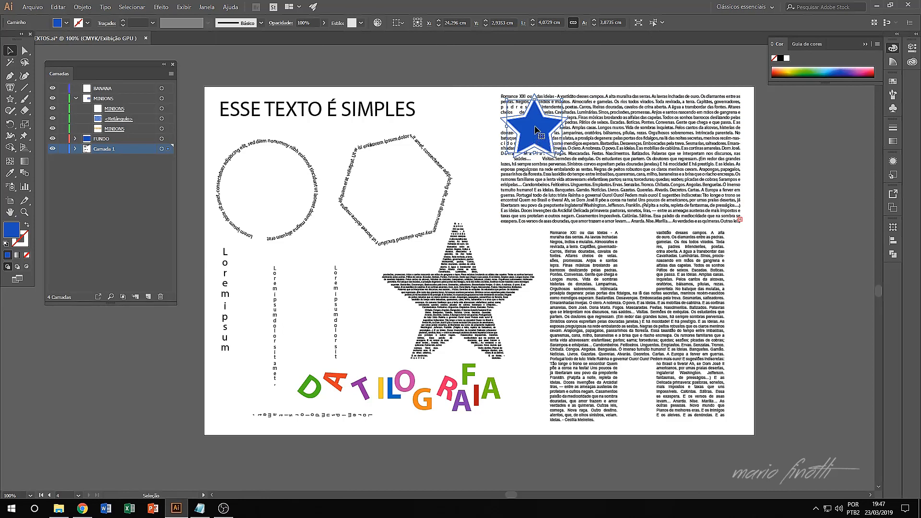
Test the wrap by moving the blue star to the paragraph's upper-left corner, and move it back out beside the title
{"action": "left_click_drag", "start_coordinate": [536, 129], "coordinate": [517, 116]}
{"action": "left_click", "coordinate": [463, 120]}
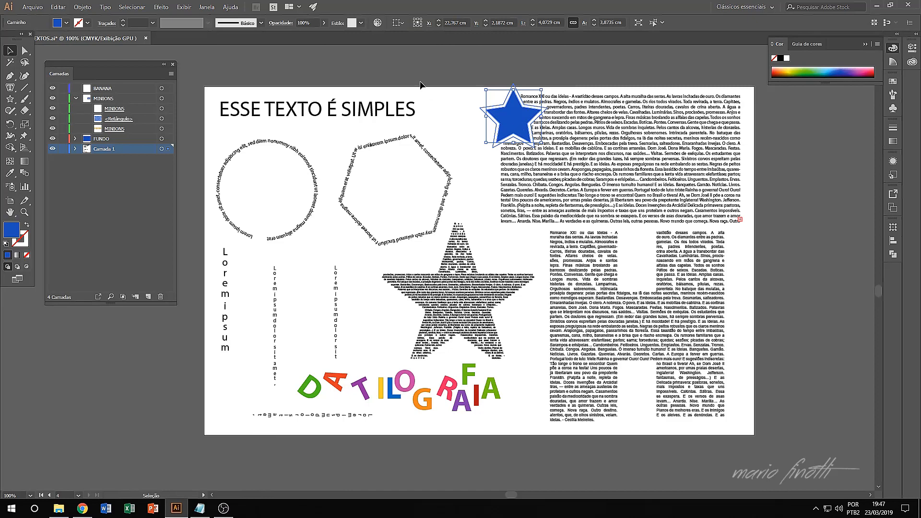
{"action": "left_click", "coordinate": [437, 125]}
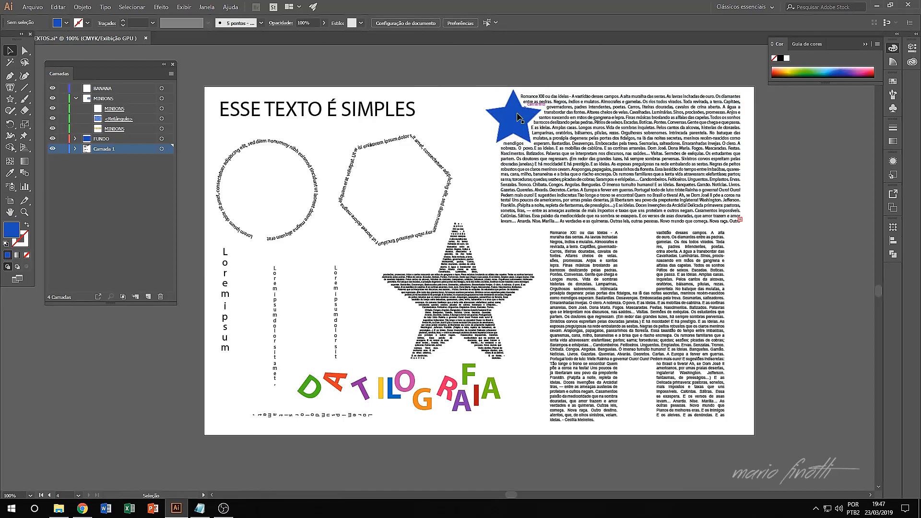
{"action": "left_click_drag", "start_coordinate": [519, 118], "coordinate": [464, 118]}
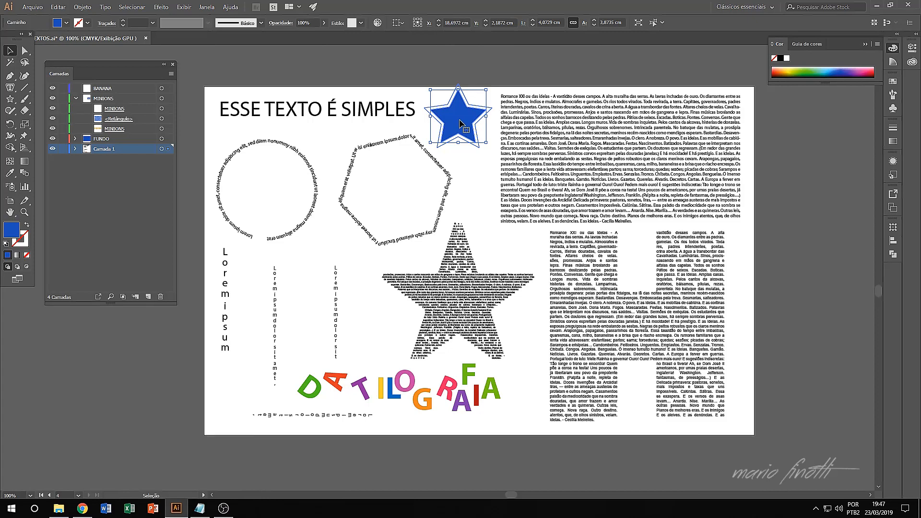
Inspect the stroke and opacity entries among the small blue star's appearance attributes
{"action": "left_click", "coordinate": [893, 162]}
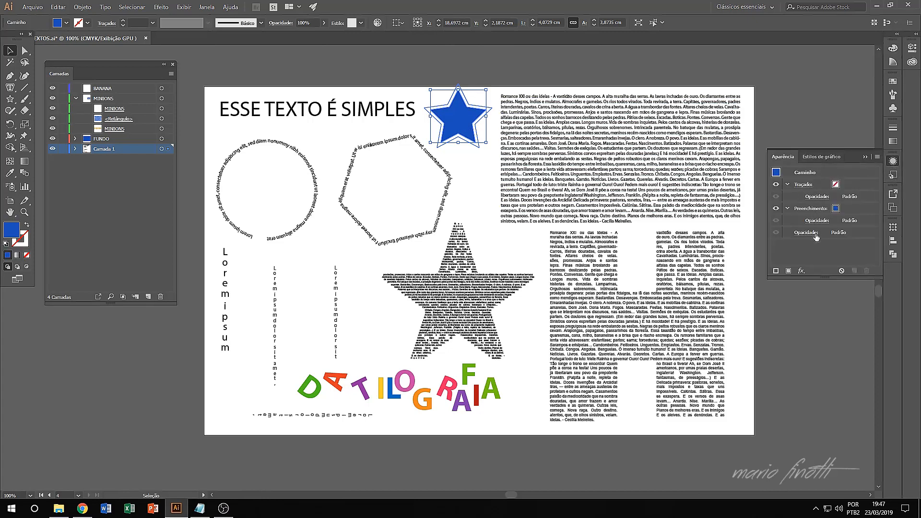
{"action": "left_click", "coordinate": [798, 185]}
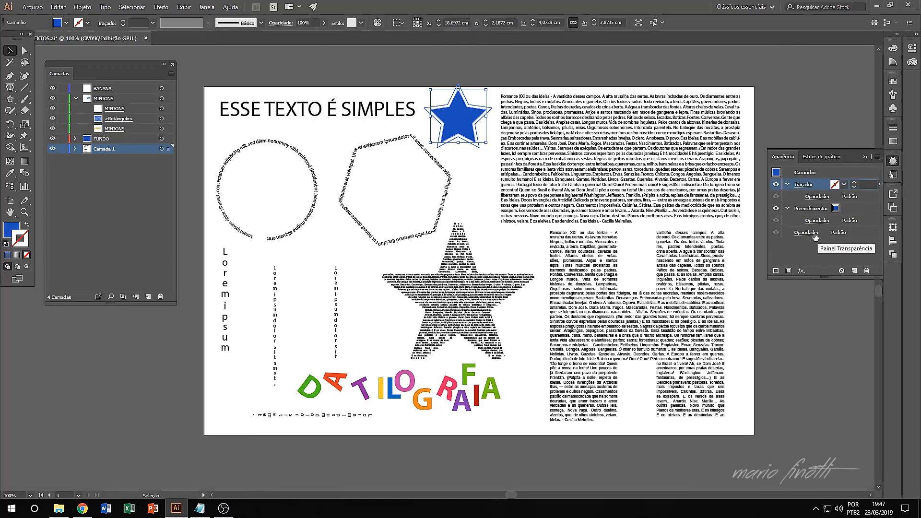
{"action": "left_click", "coordinate": [814, 233]}
{"action": "left_click", "coordinate": [832, 263]}
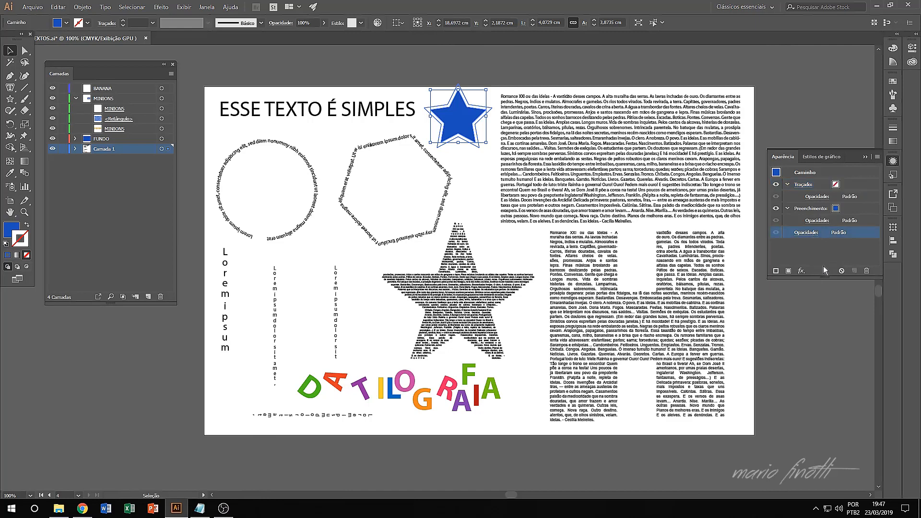
Increase the small blue star's text wrap offset and place the star over the rectangular paragraph's upper-left corner
{"action": "left_click", "coordinate": [83, 7]}
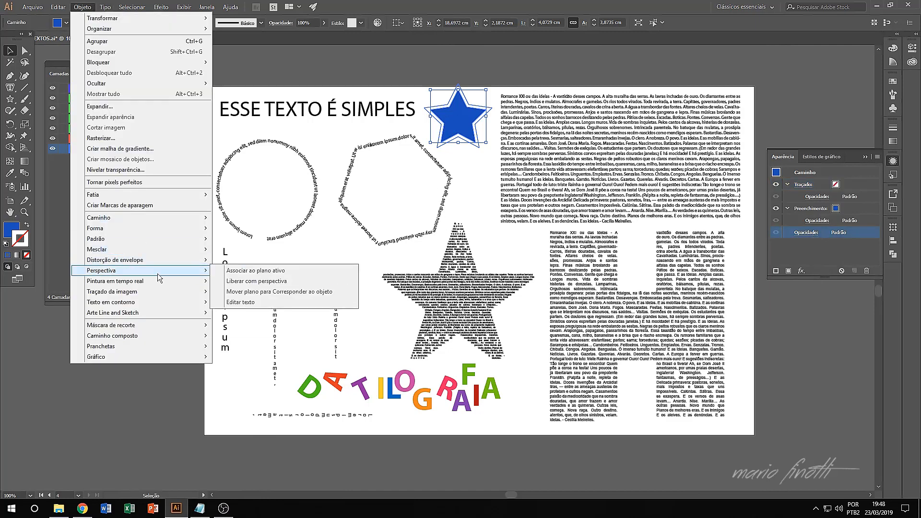
{"action": "mouse_move", "coordinate": [168, 302]}
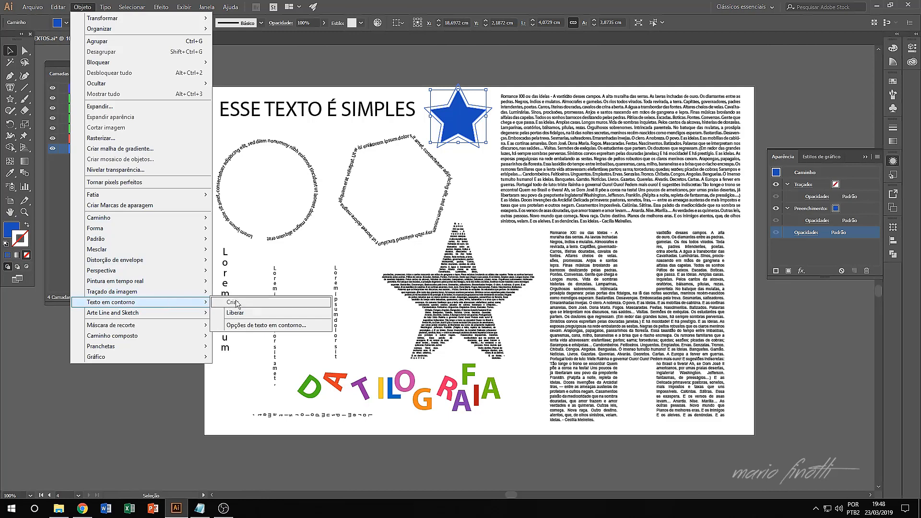
{"action": "left_click", "coordinate": [249, 326]}
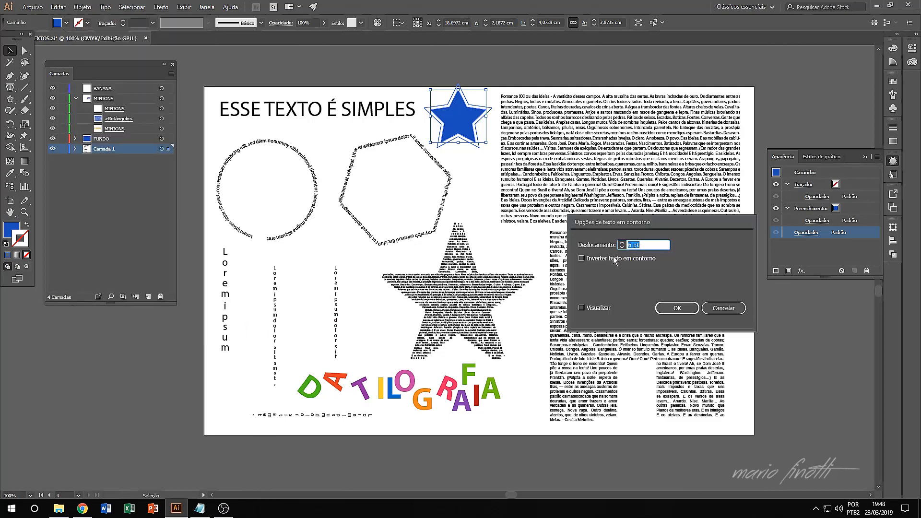
{"action": "left_click", "coordinate": [622, 243]}
{"action": "left_click", "coordinate": [681, 309]}
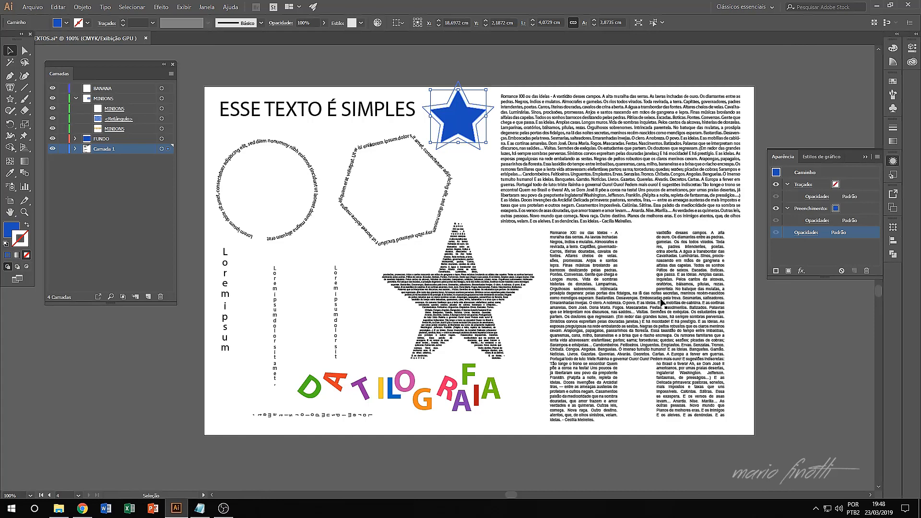
{"action": "left_click_drag", "start_coordinate": [457, 110], "coordinate": [517, 142]}
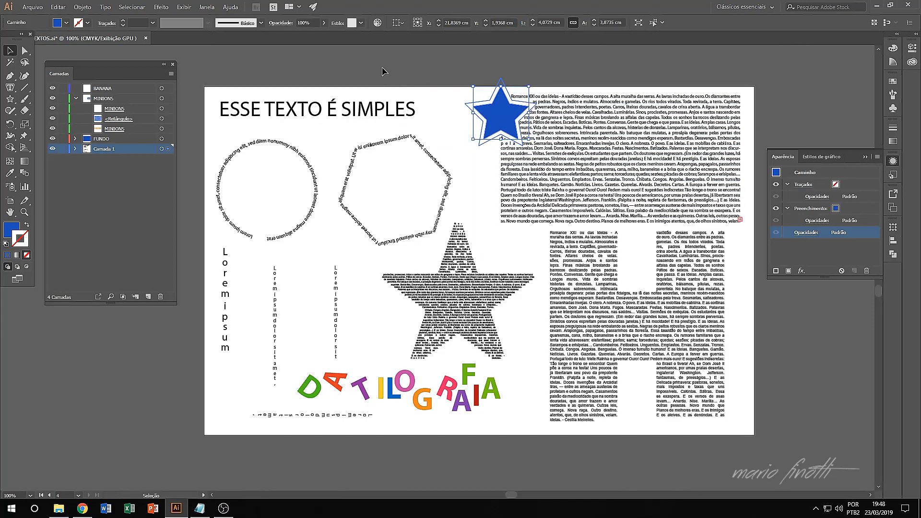
{"action": "left_click", "coordinate": [382, 67]}
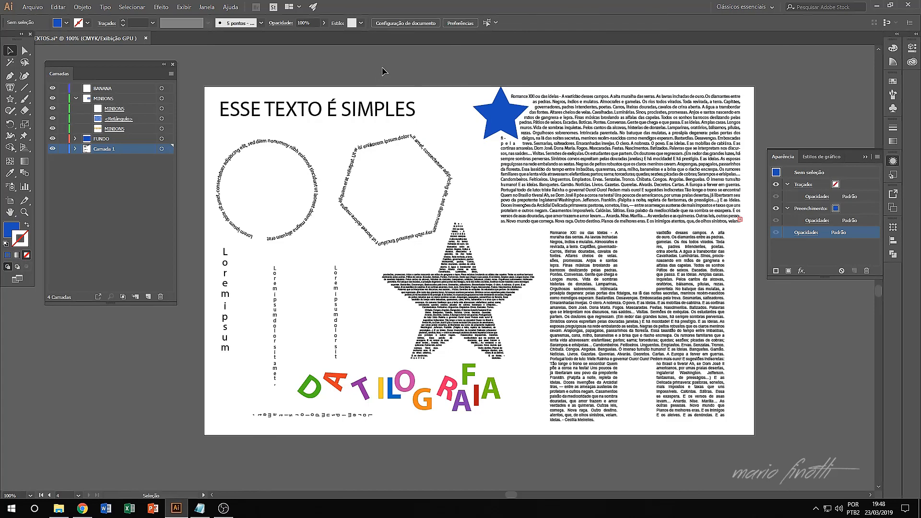
Nudge the small blue star right in small increments to an X position of about 23.07 cm, and deselect it
{"action": "left_click", "coordinate": [499, 113]}
{"action": "key", "text": "Right"}
{"action": "key", "text": "Right"}
{"action": "key", "text": "Right"}
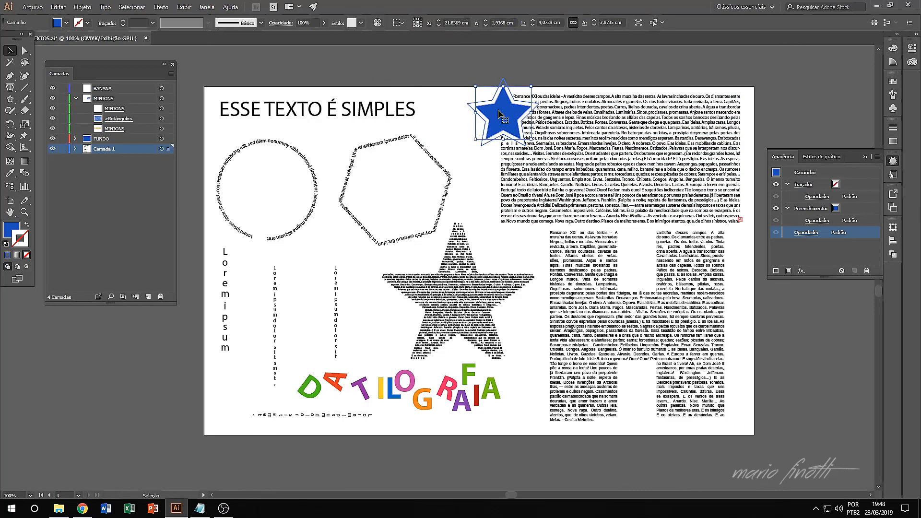
{"action": "key", "text": "Right"}
{"action": "key", "text": "Right"}
{"action": "key", "text": "Right"}
{"action": "key", "text": "Right"}
{"action": "key", "text": "Right"}
{"action": "key", "text": "Right"}
{"action": "key", "text": "Right"}
{"action": "key", "text": "Right"}
{"action": "key", "text": "Right"}
{"action": "key", "text": "Right"}
{"action": "key", "text": "Right"}
{"action": "key", "text": "Right"}
{"action": "key", "text": "Right"}
{"action": "key", "text": "Right"}
{"action": "key", "text": "Right"}
{"action": "key", "text": "Right"}
{"action": "key", "text": "Right"}
{"action": "key", "text": "Right"}
{"action": "key", "text": "Right"}
{"action": "key", "text": "Right"}
{"action": "key", "text": "Right"}
{"action": "key", "text": "Right"}
{"action": "key", "text": "Right"}
{"action": "key", "text": "Right"}
{"action": "key", "text": "Right"}
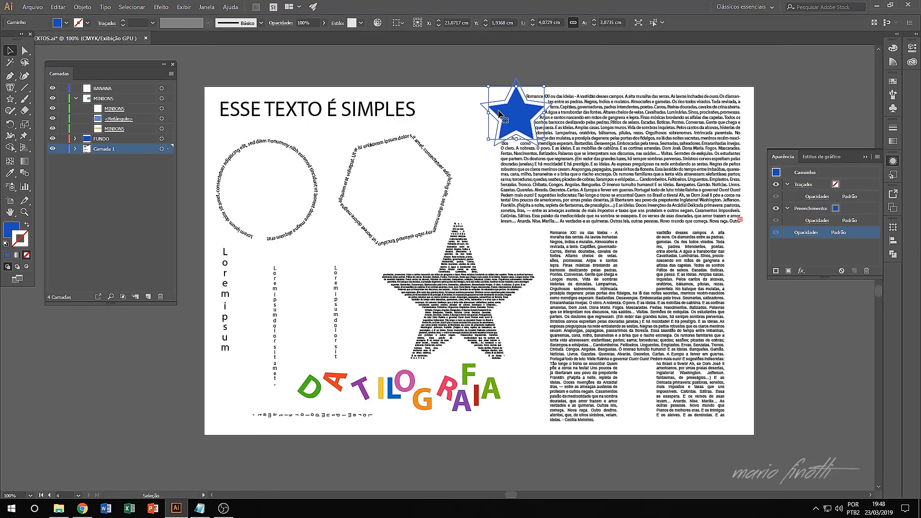
{"action": "left_click", "coordinate": [460, 126]}
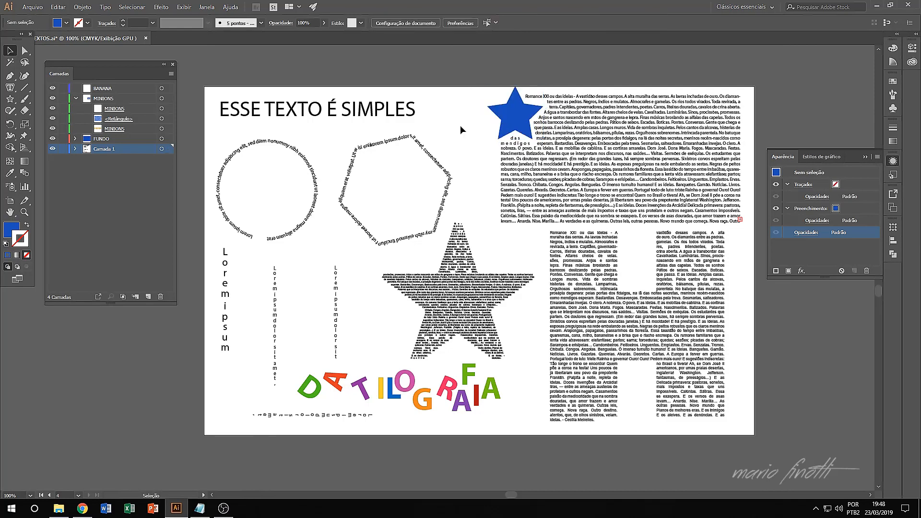